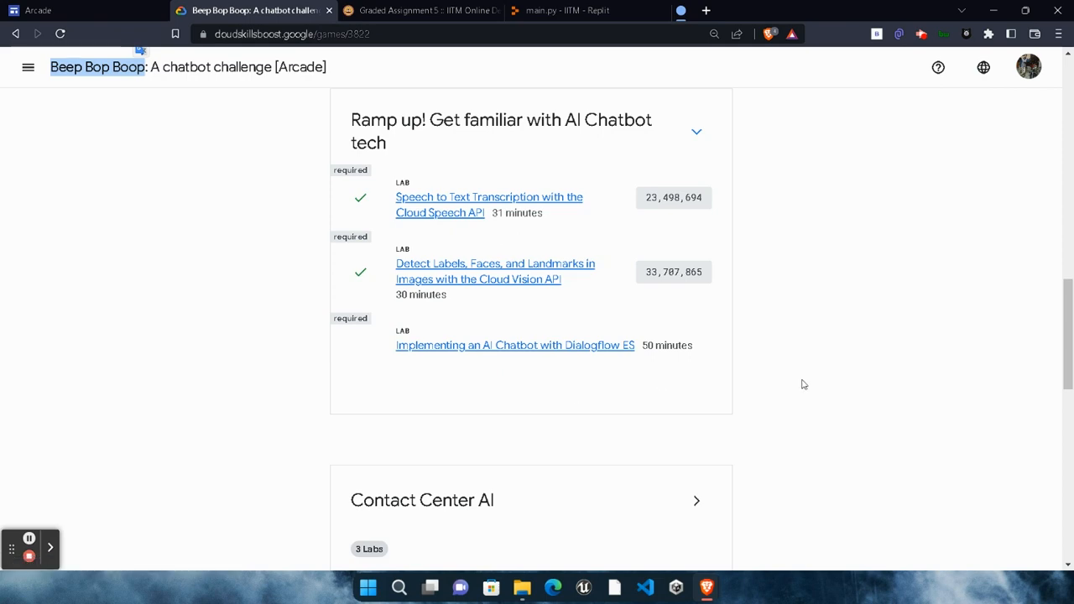
Open the lab "Implementing an AI Chatbot with Dialogflow ES" from the Ramp up section of the chatbot challenge.
click(802, 382)
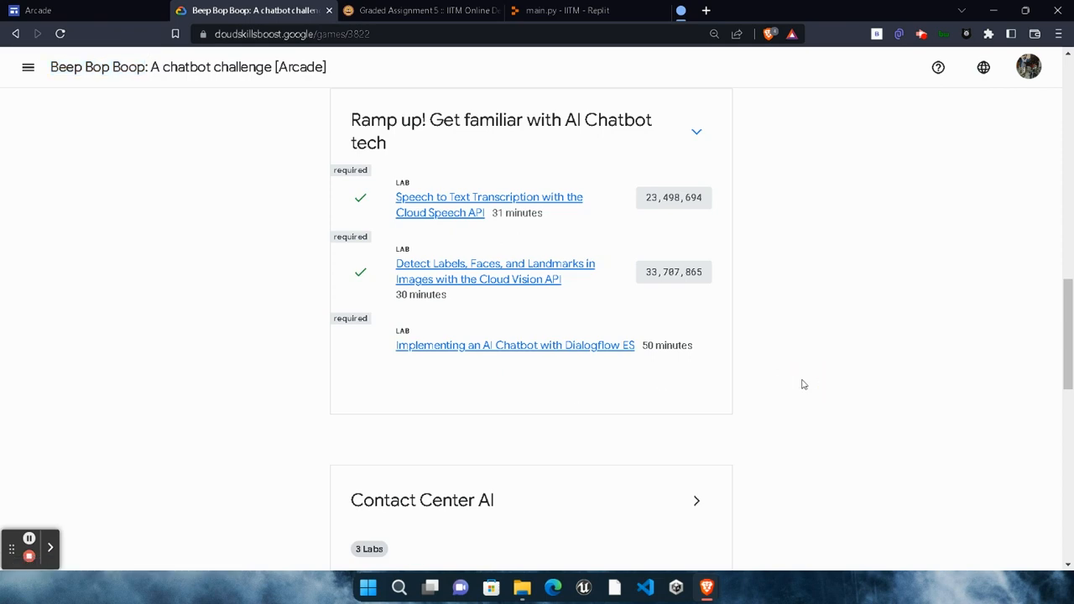
scroll(802, 384, up, 4)
click(704, 202)
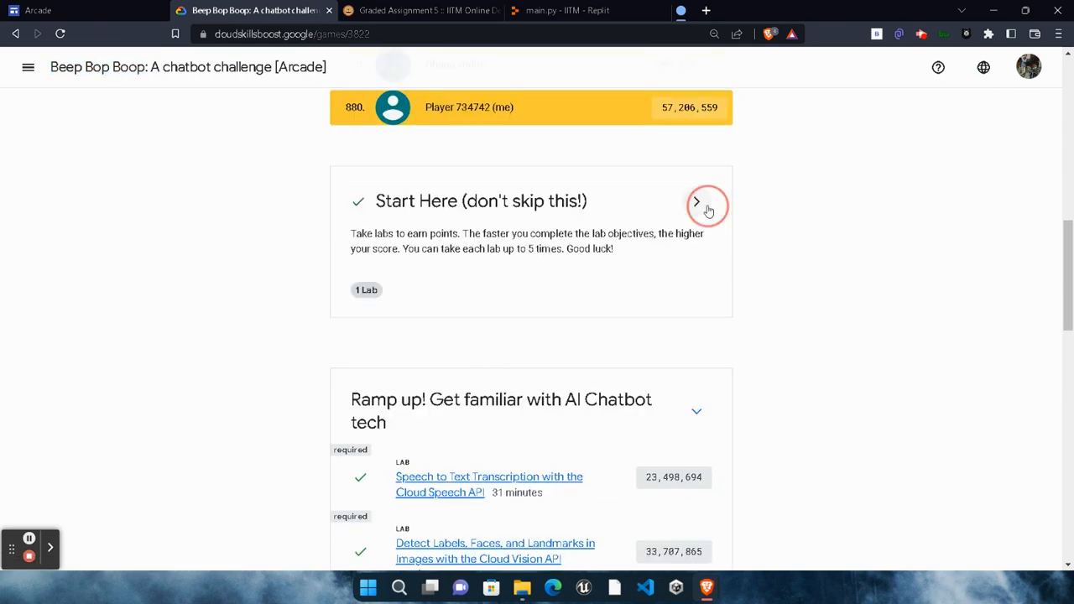
scroll(631, 349, down, 1)
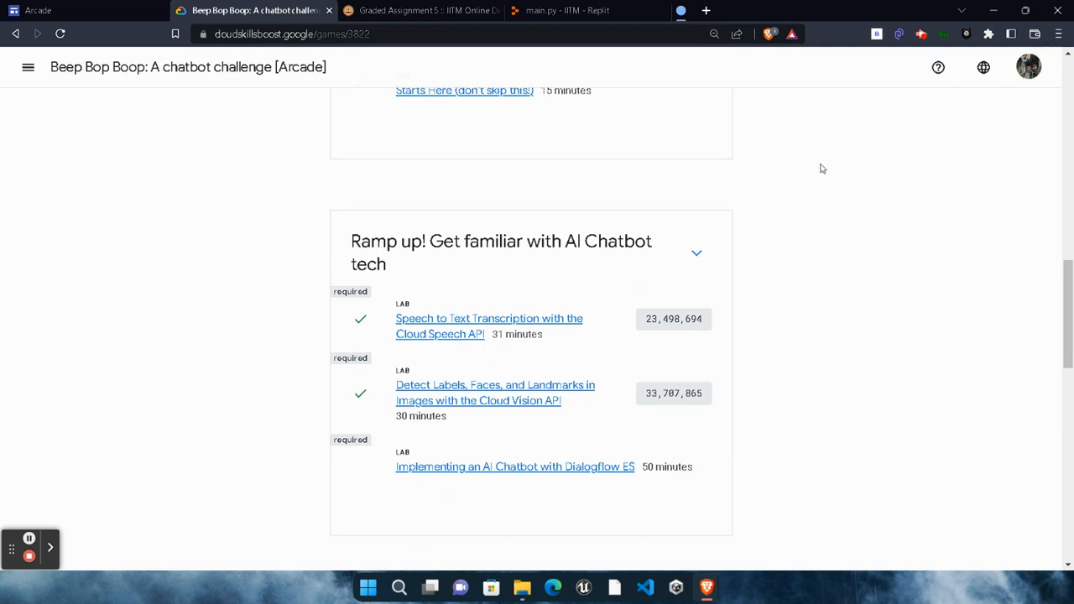
scroll(479, 216, up, 2)
scroll(456, 461, down, 3)
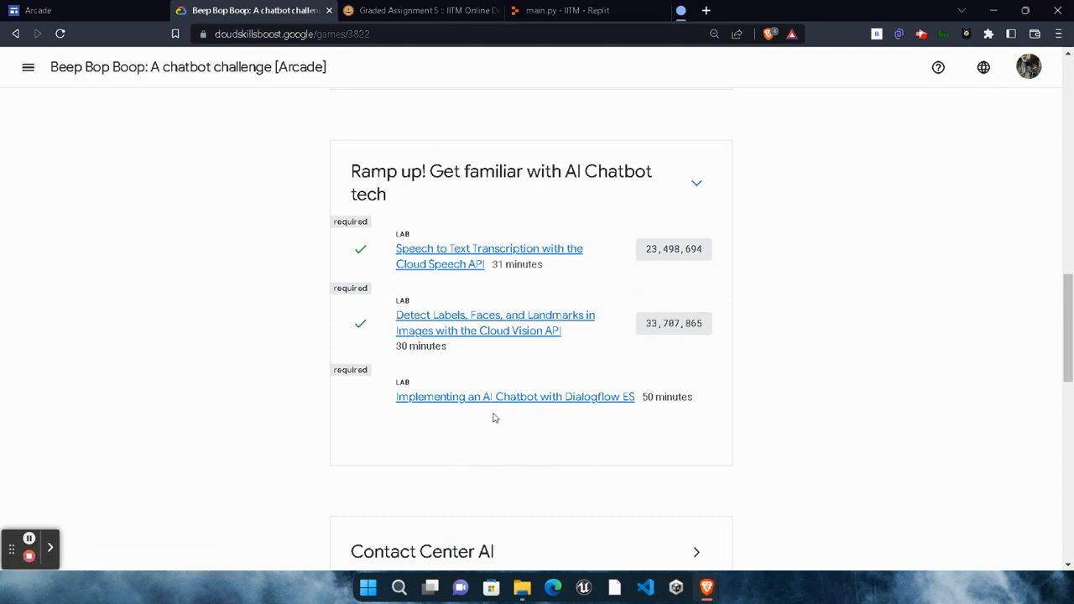
click(495, 399)
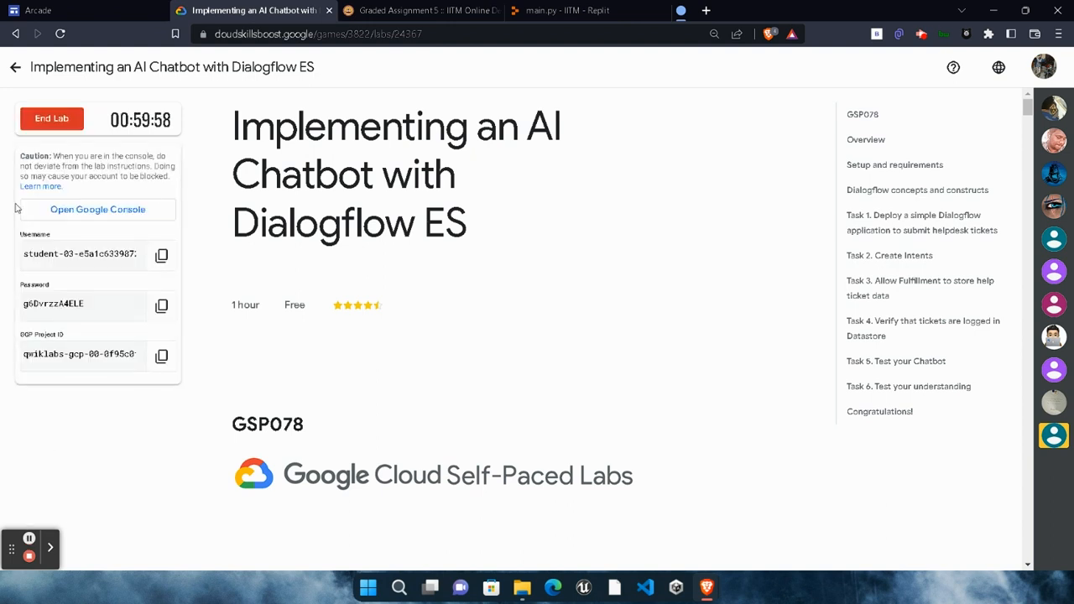
Open the lab's Google Console in a private window and submit the student account's username on the sign-in page.
right_click(117, 209)
click(150, 252)
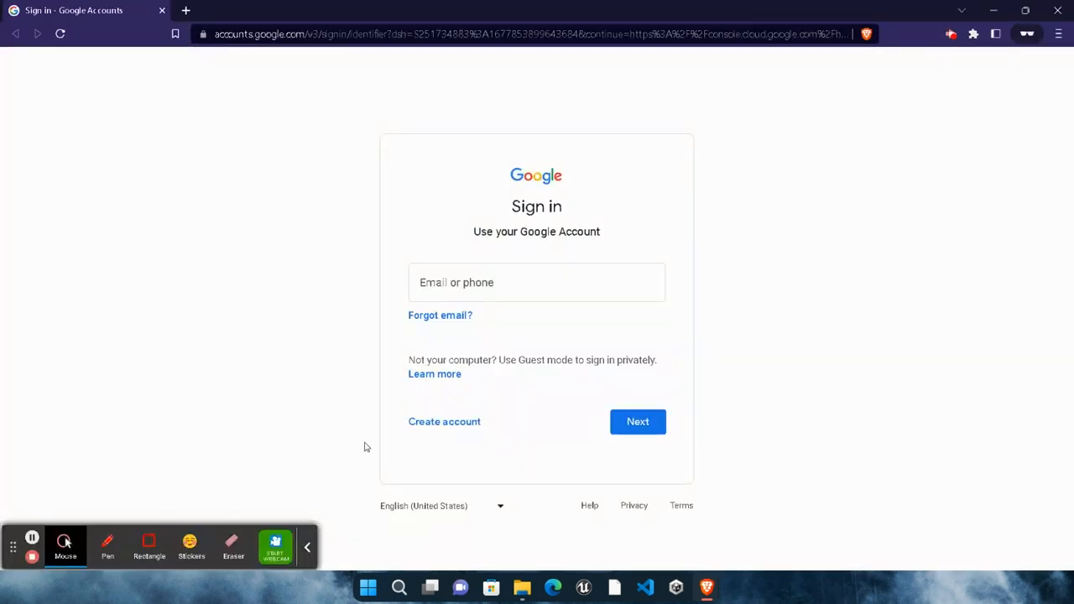
key(ctrl+v)
click(307, 547)
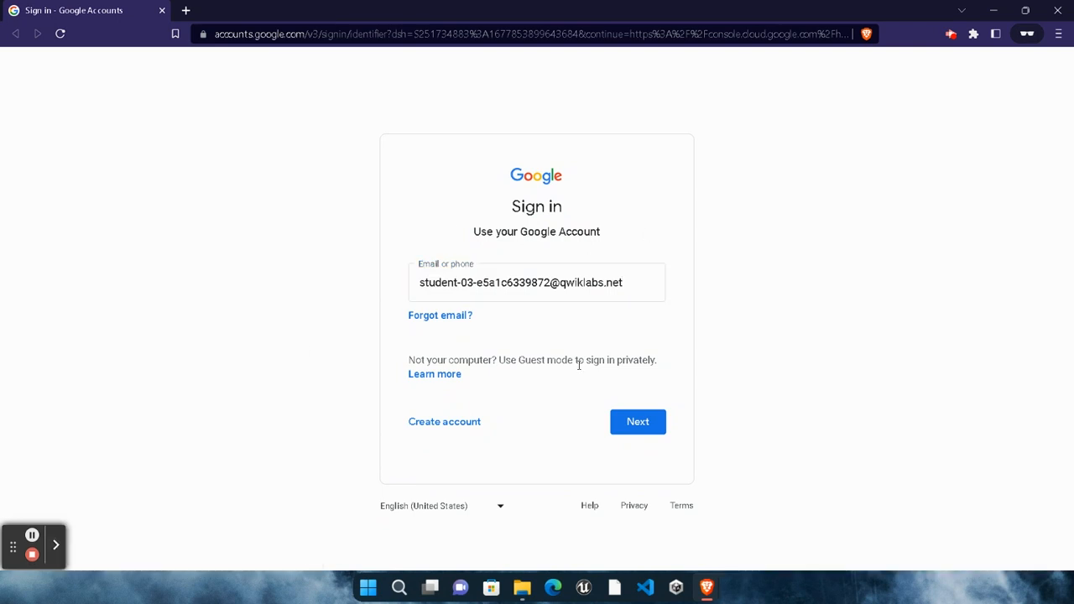
click(623, 414)
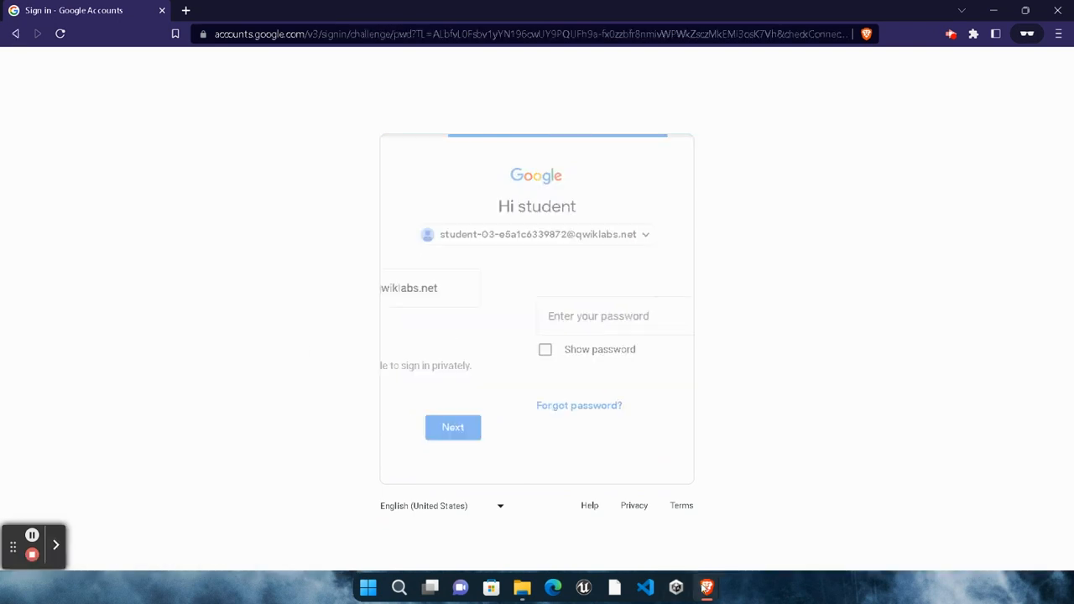
Copy the lab account password from the lab page and submit it on the Google sign-in page.
mouse_move(706, 587)
click(554, 515)
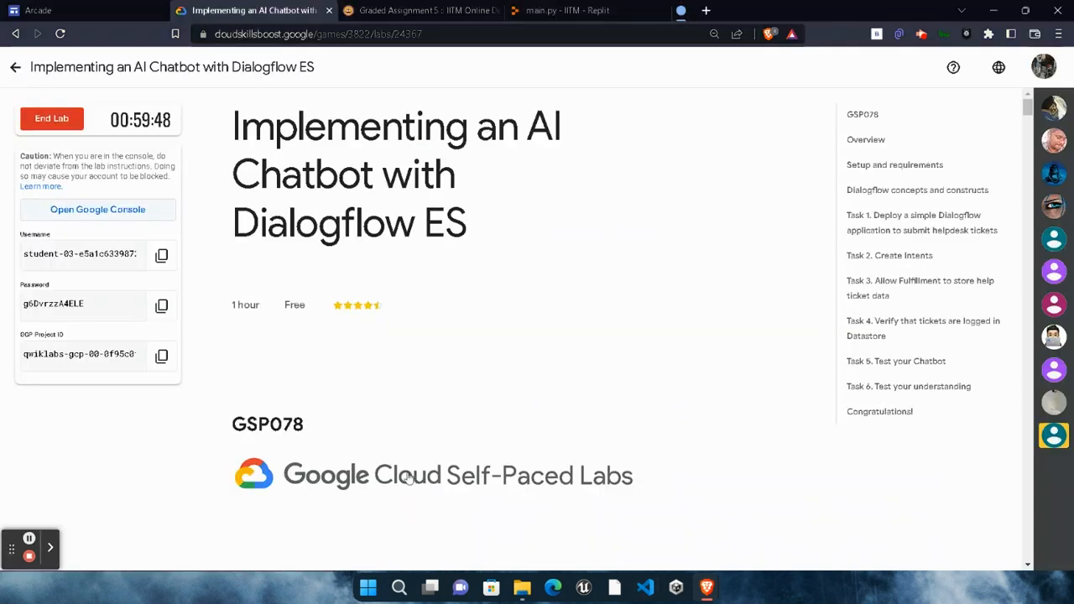
click(161, 305)
mouse_move(706, 588)
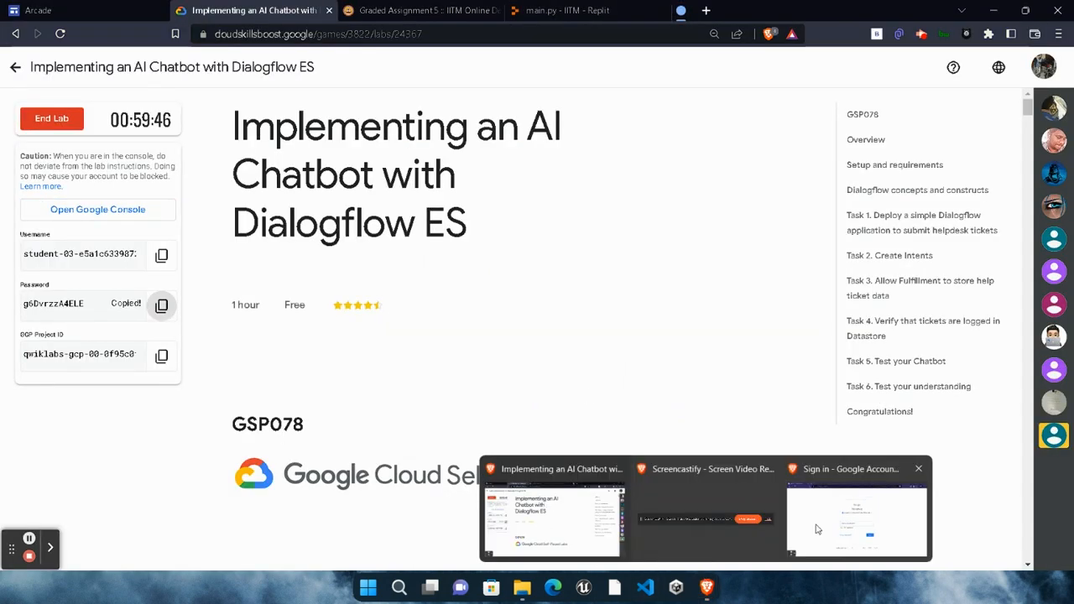
click(855, 507)
key(ctrl+v)
click(636, 409)
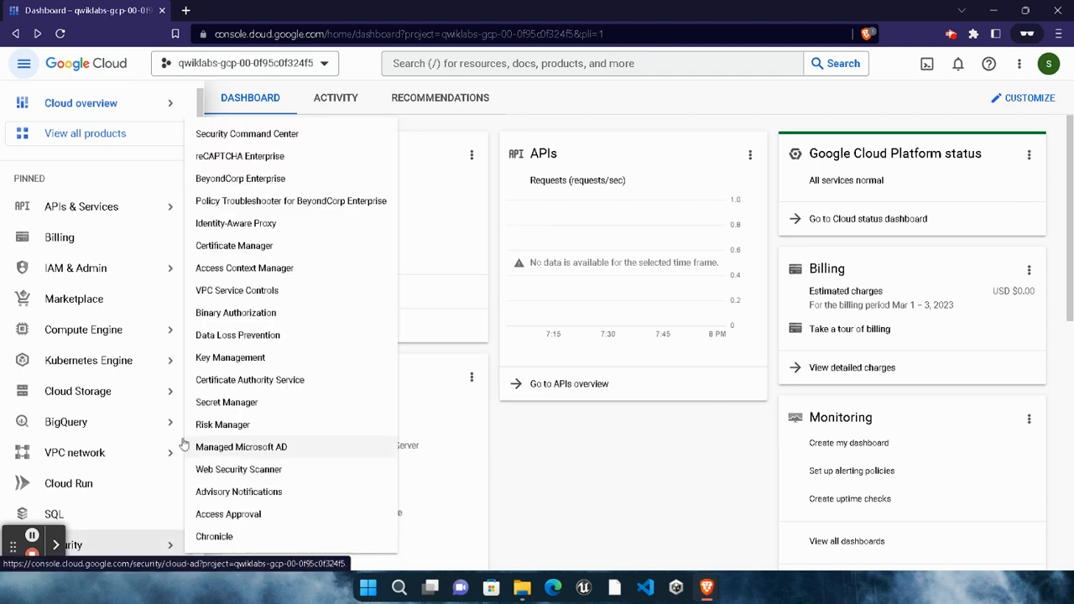
Search the Google Cloud console for "datastore" and open the Datastore product page.
click(560, 63)
text(dashboardatast)
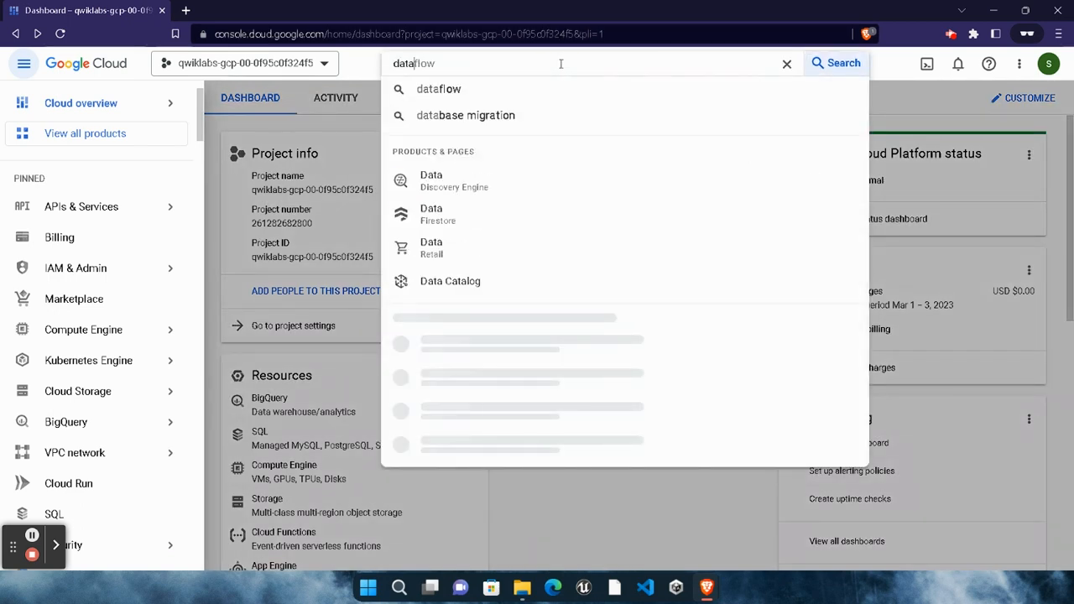
text(ore)
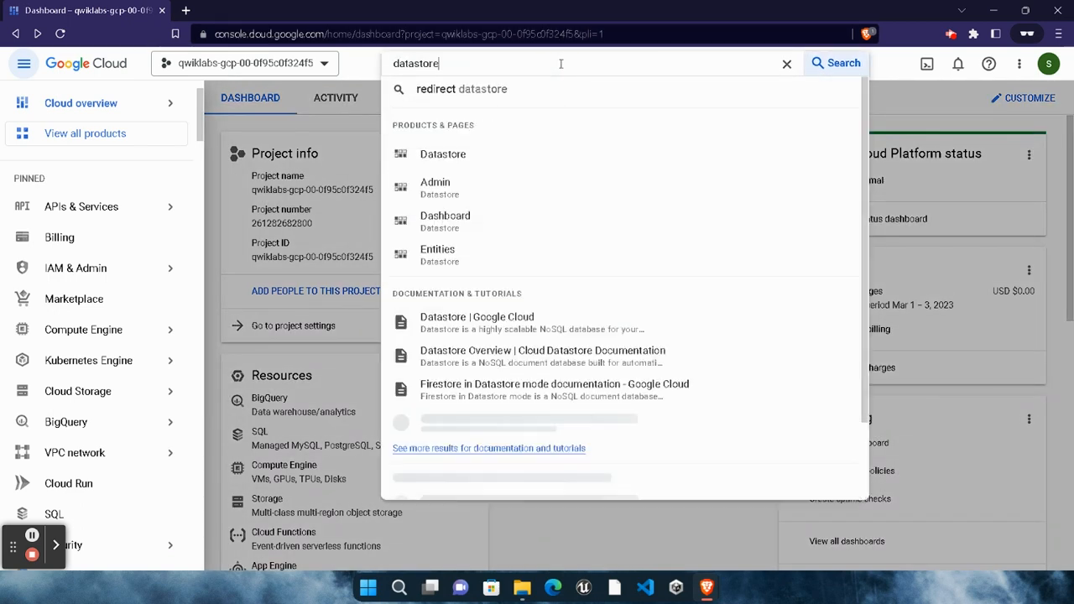
click(470, 157)
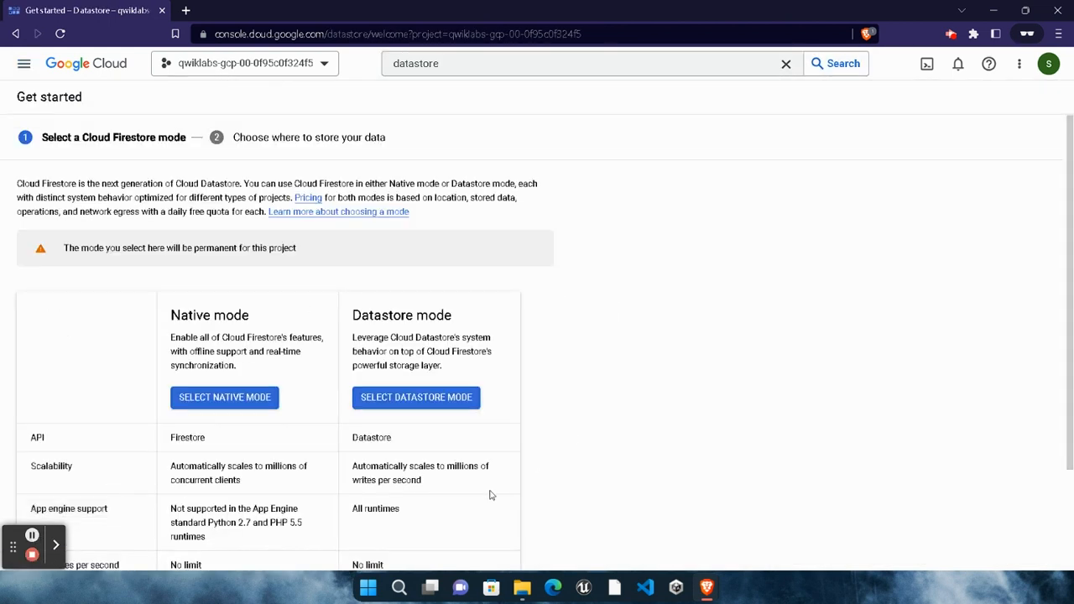
Create a Cloud Firestore database in Datastore mode with the location nam5 (United States).
click(425, 408)
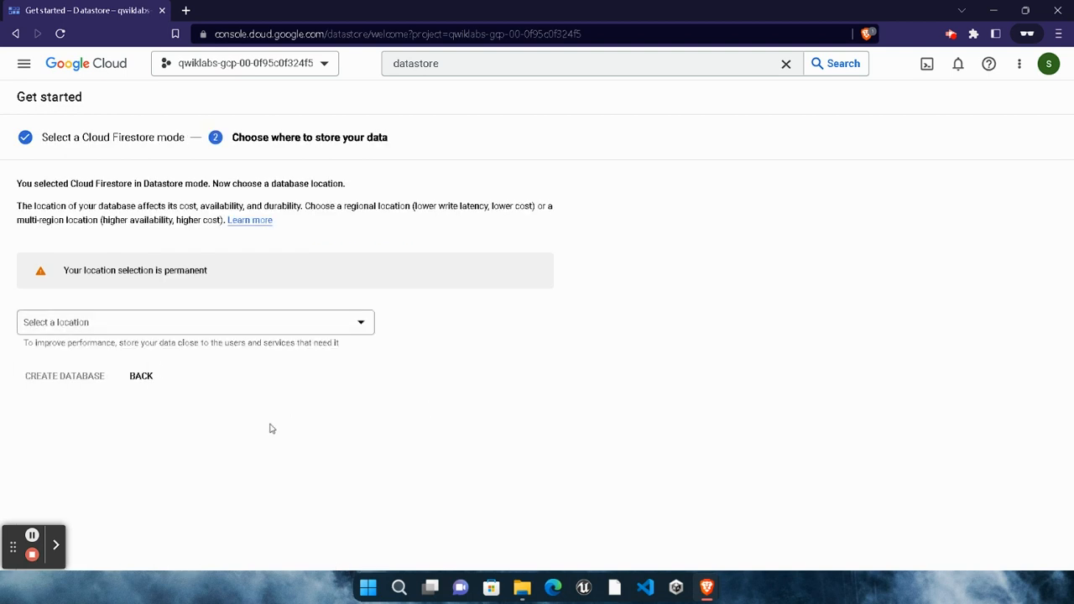
click(194, 329)
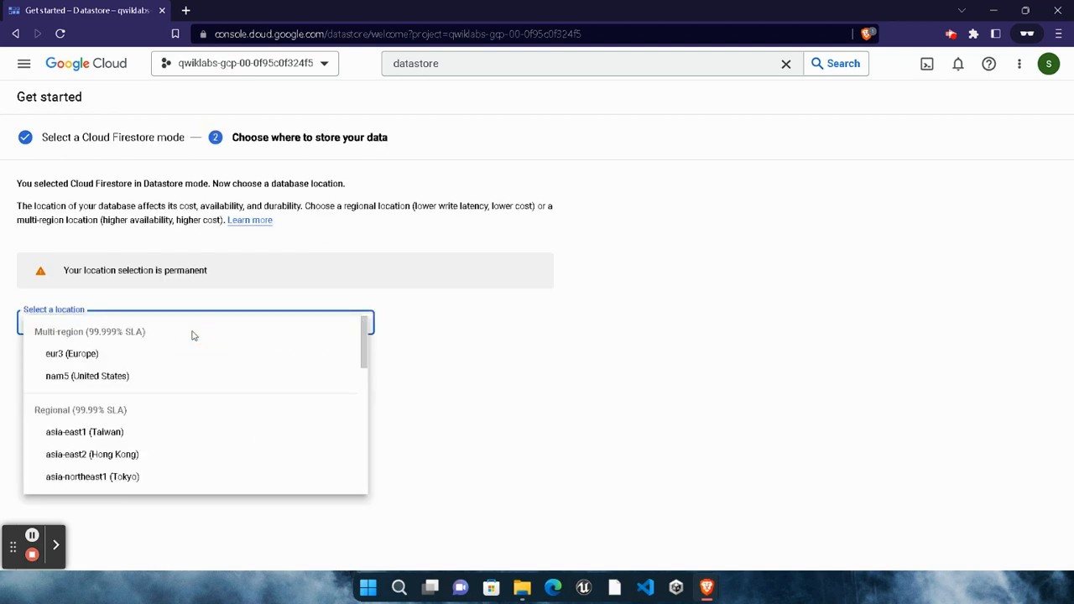
click(96, 378)
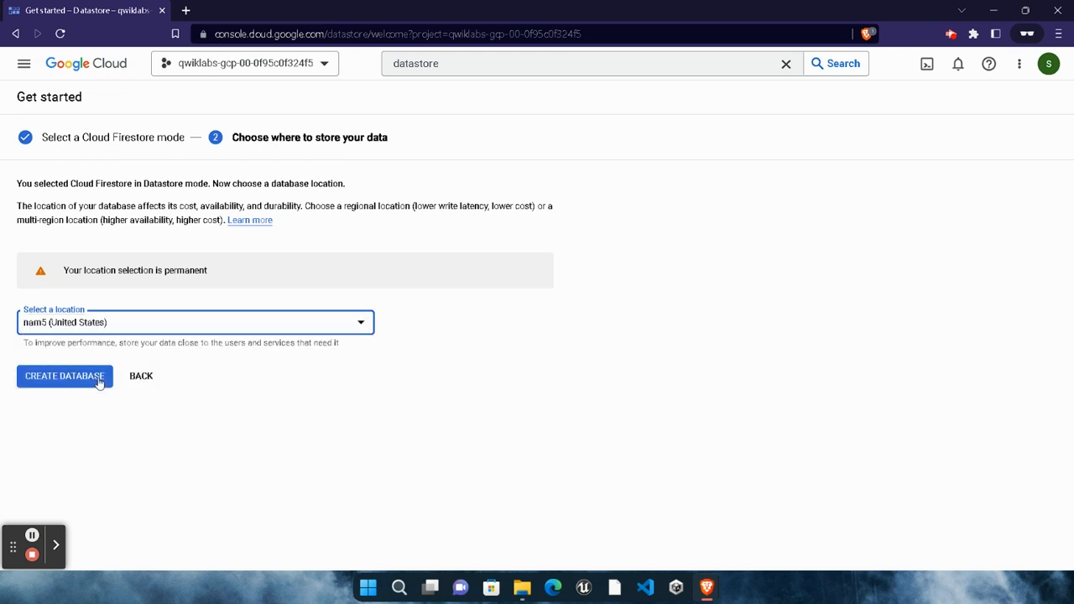
click(99, 379)
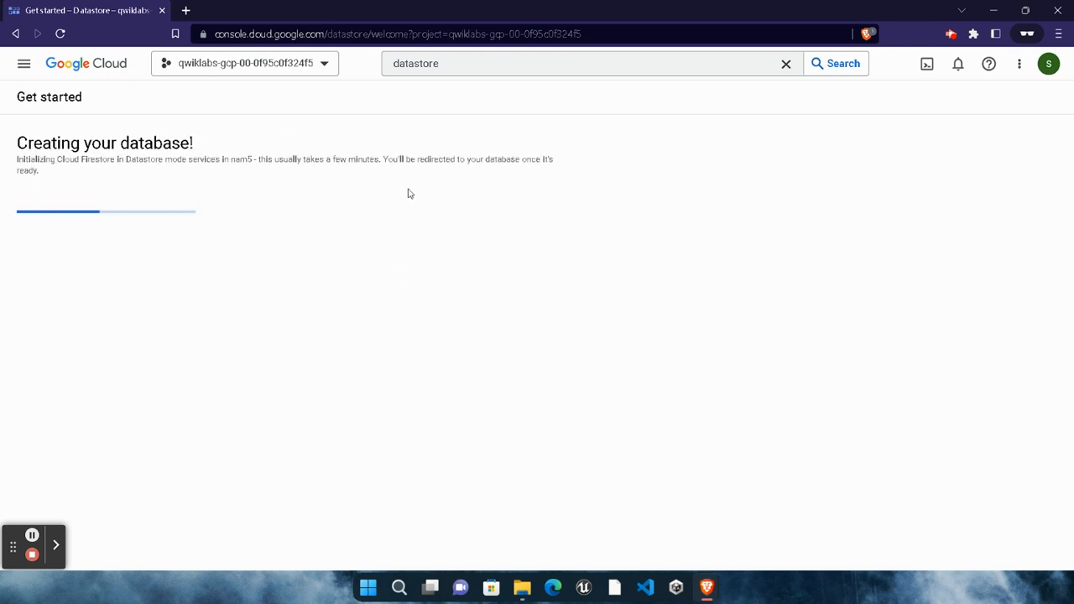
Replace the console search text with "api" and open the APIs & Services page.
click(611, 65)
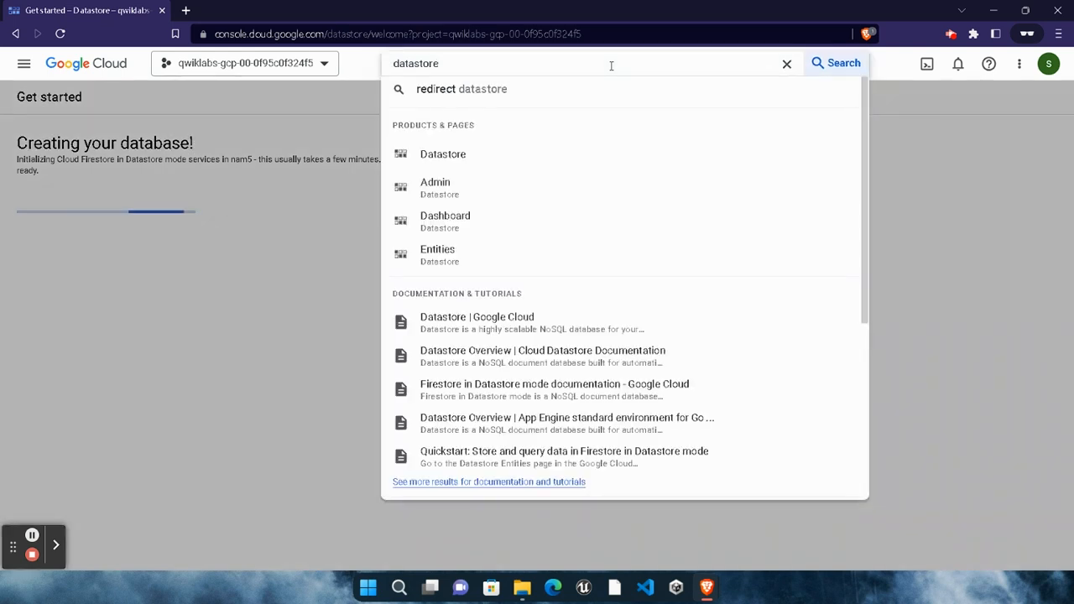
key(BackSpace)
key(BackSpace)
key(BackSpace)
key(BackSpace)
key(BackSpace)
key(BackSpace)
key(BackSpace)
key(BackSpace)
key(BackSpace)
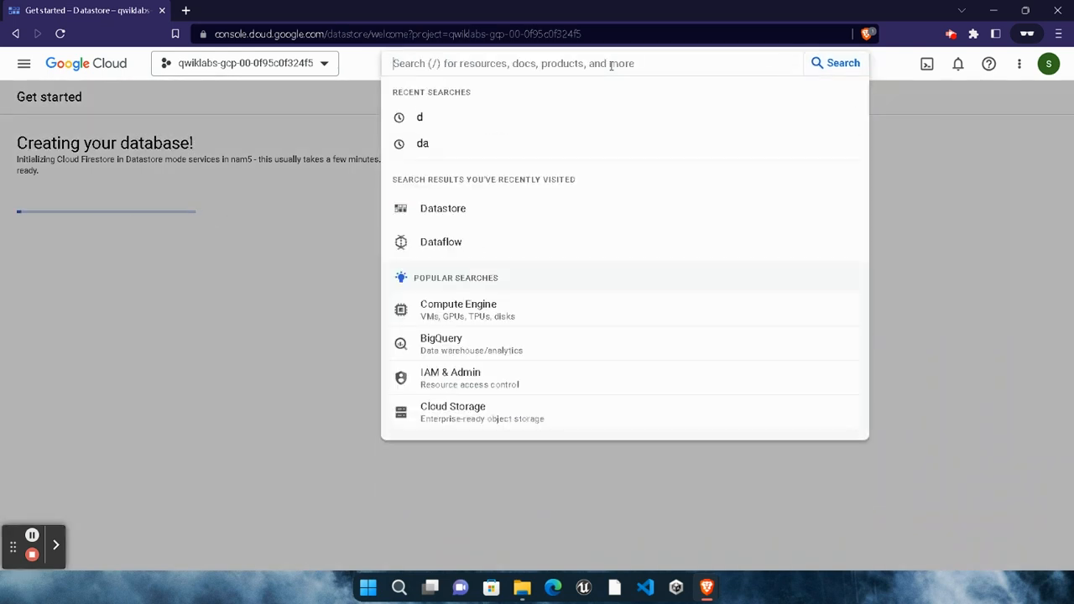
text(api)
key(Return)
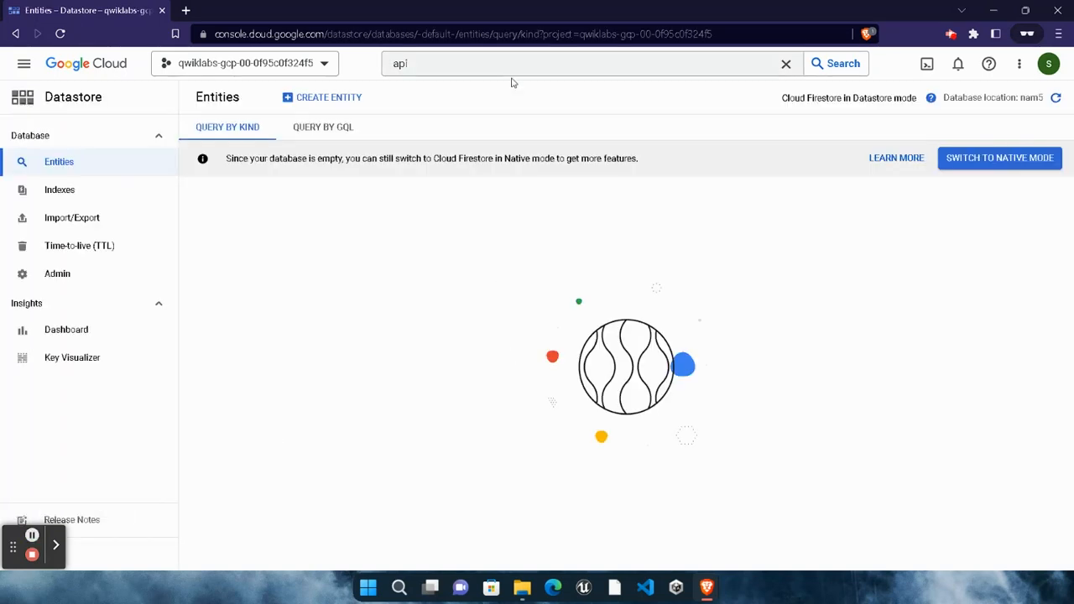
click(517, 62)
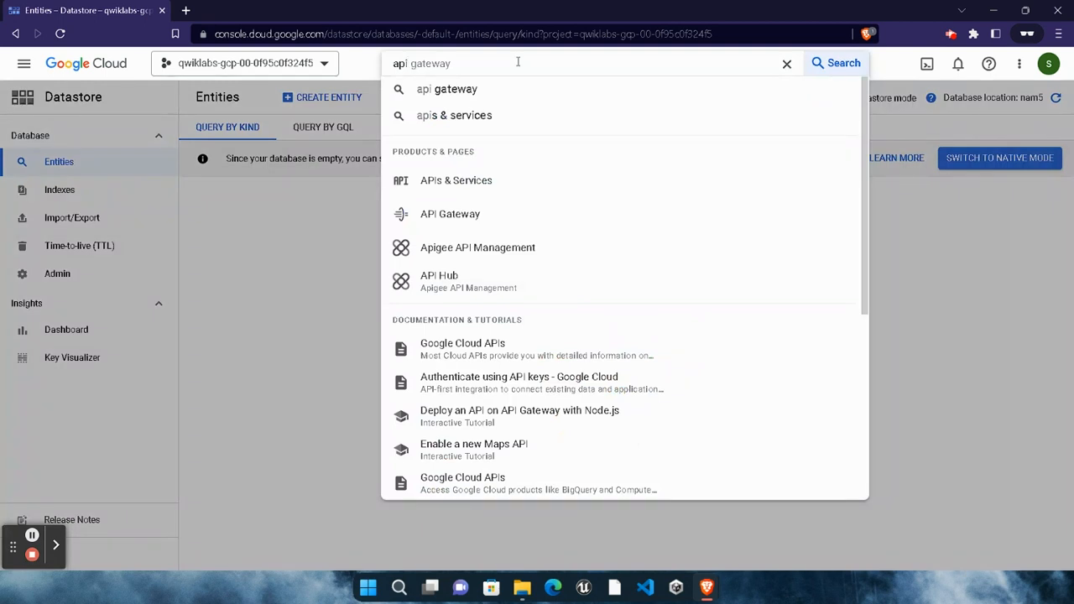
click(467, 186)
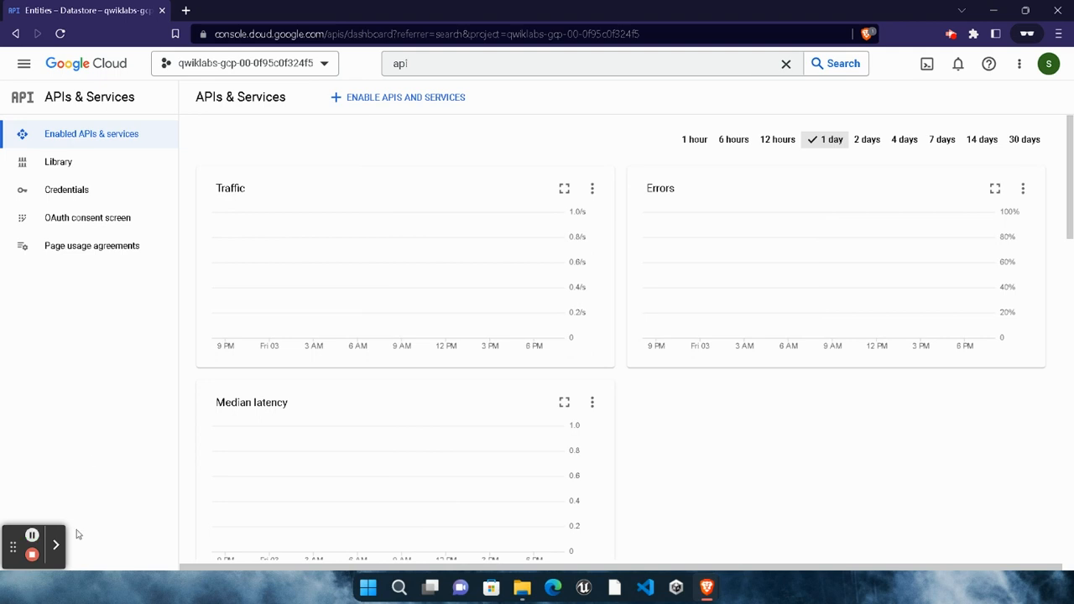
Search the API Library for "dialogflow" and enable the Dialogflow API for the project.
click(417, 106)
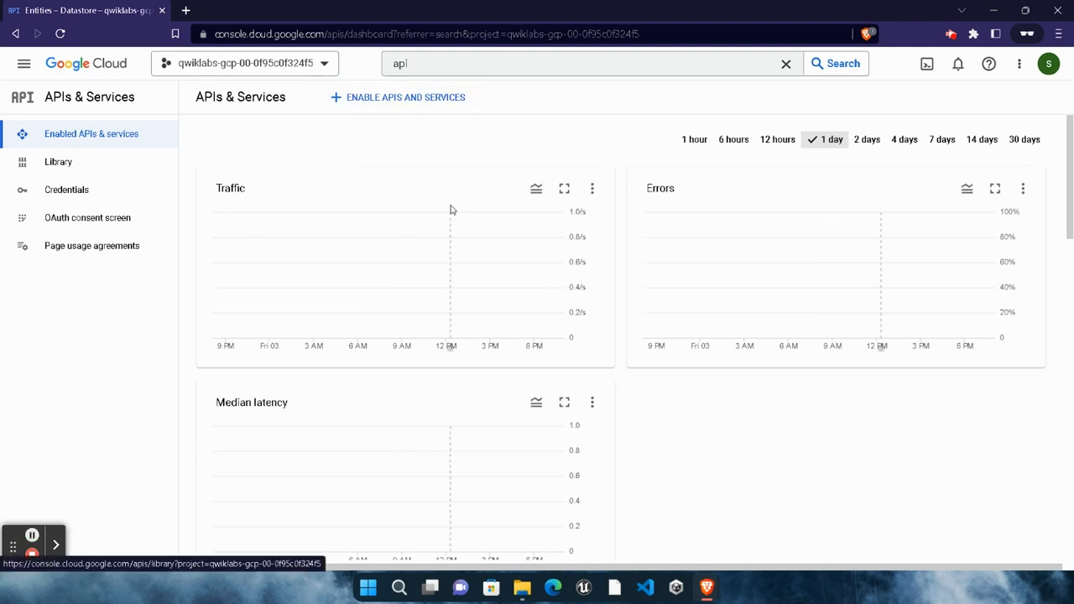
click(31, 534)
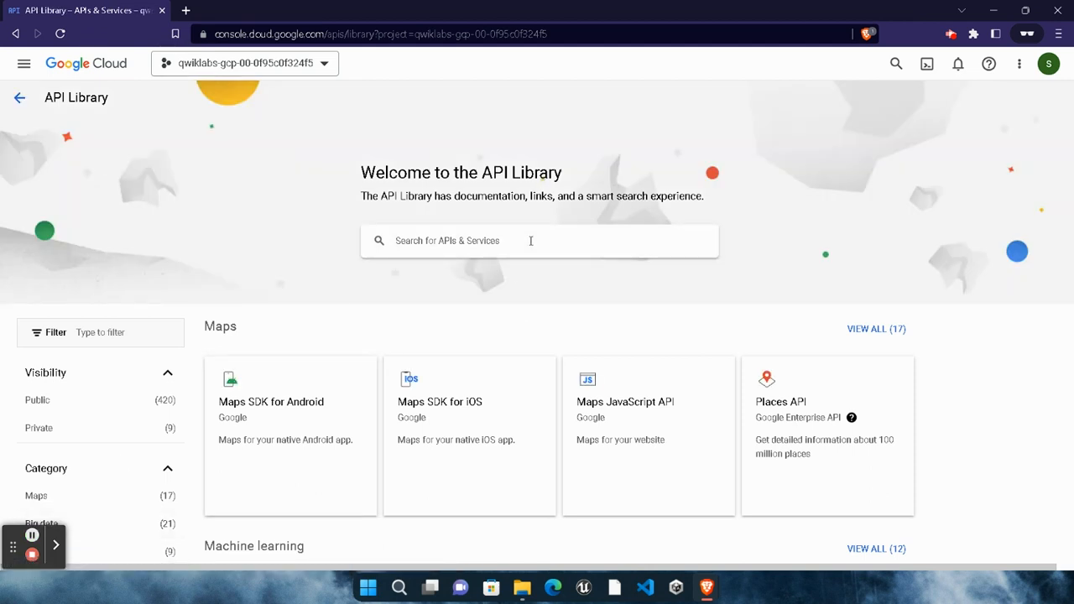
click(531, 241)
text(dialogflow)
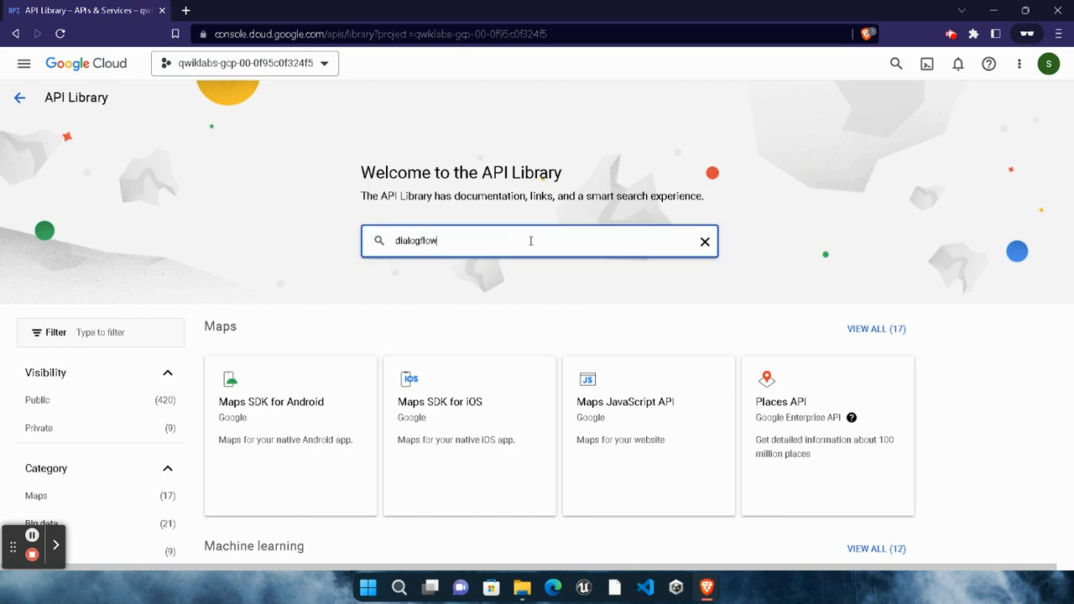
key(Return)
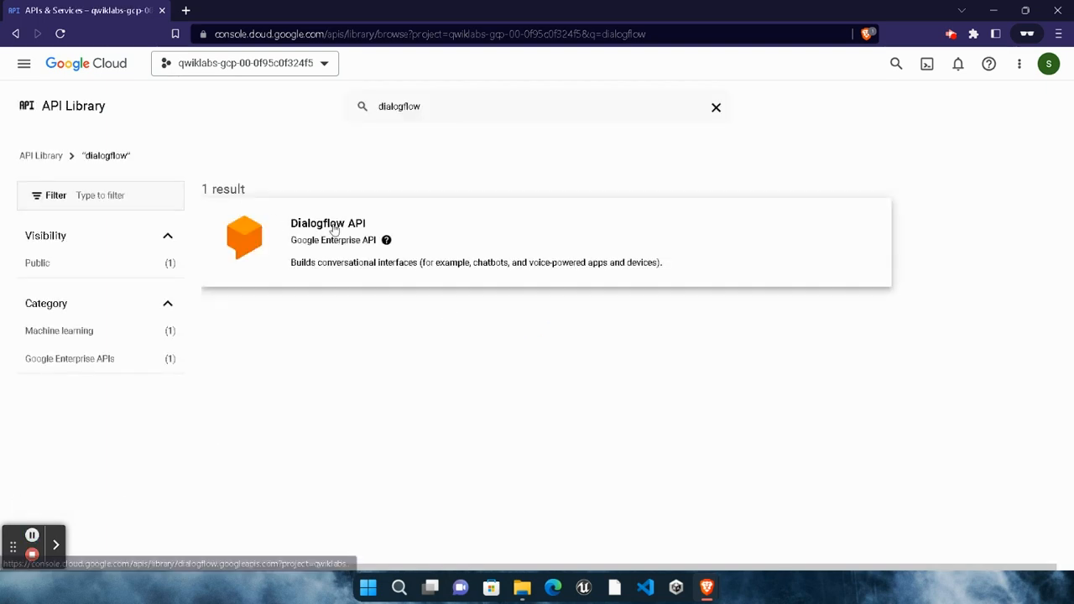
click(303, 252)
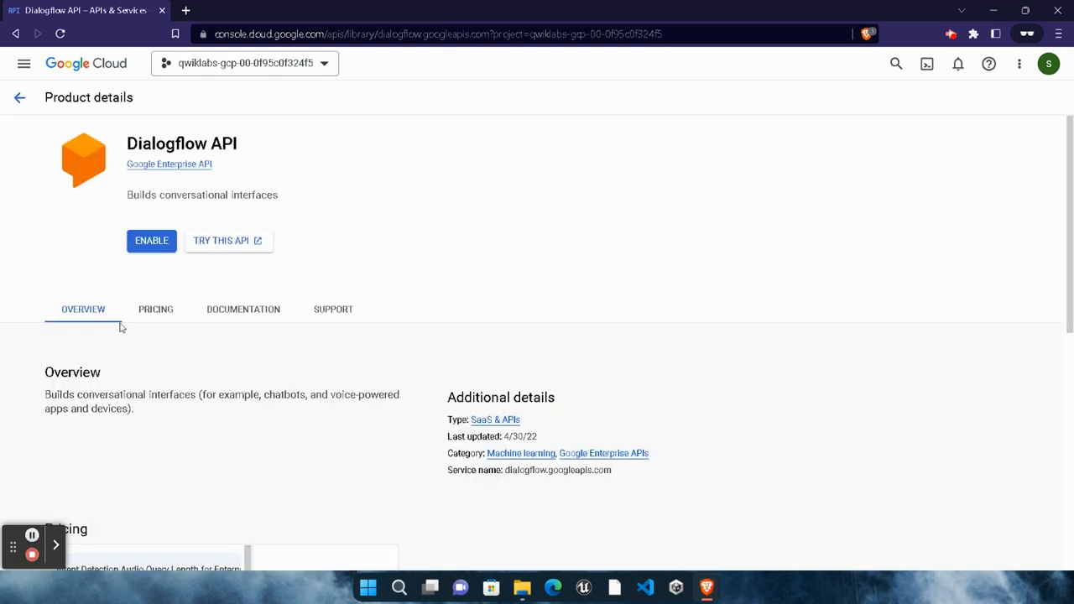
click(172, 241)
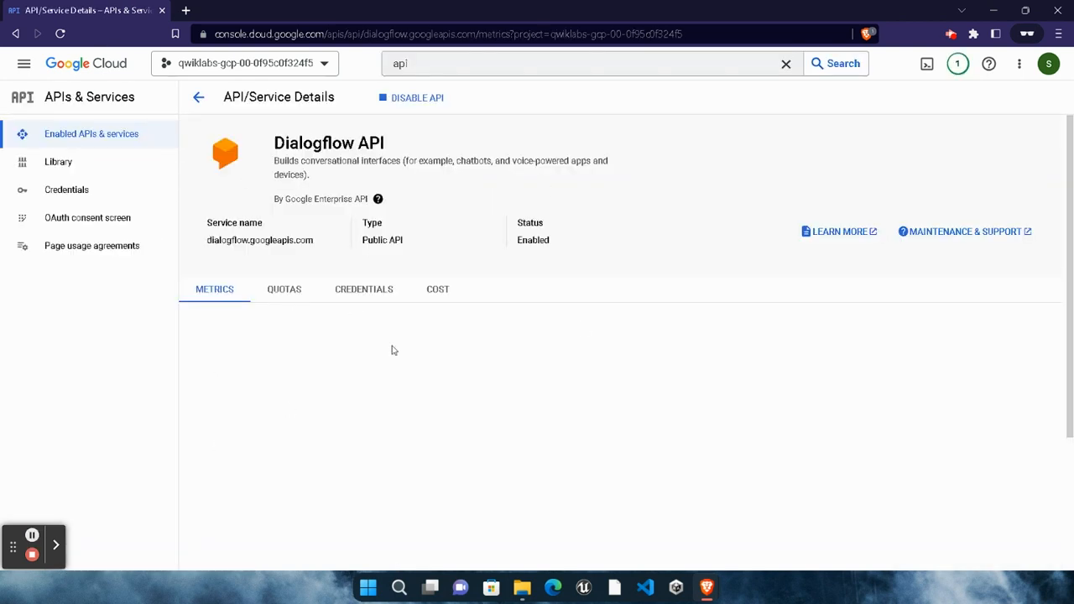
Return to the lab page and open Task 1's dialogflow.cloud.google.com link in a private window.
mouse_move(704, 587)
click(554, 515)
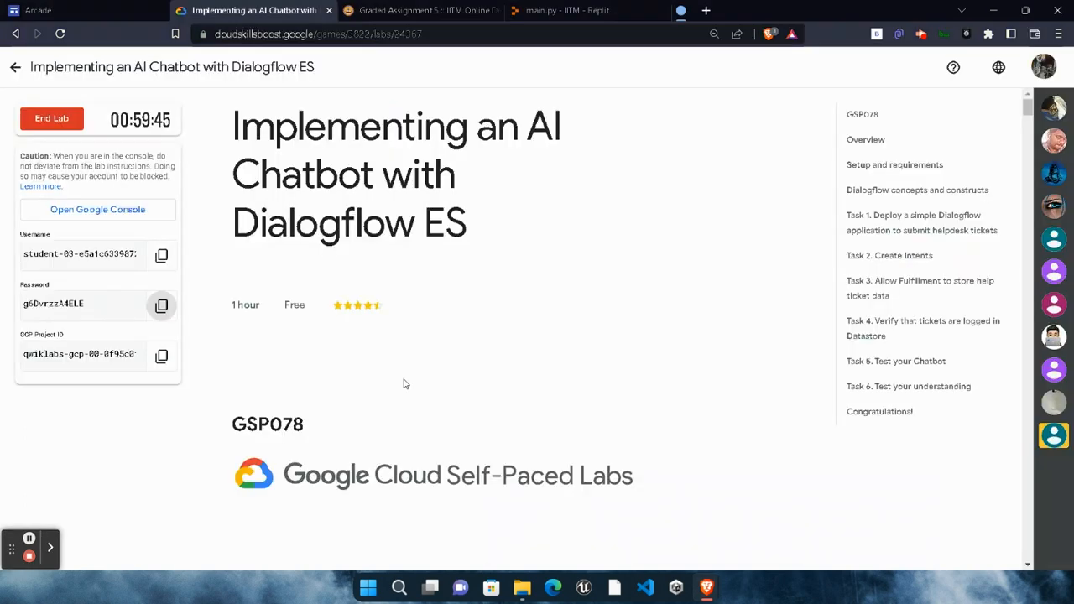
scroll(396, 375, down, 20)
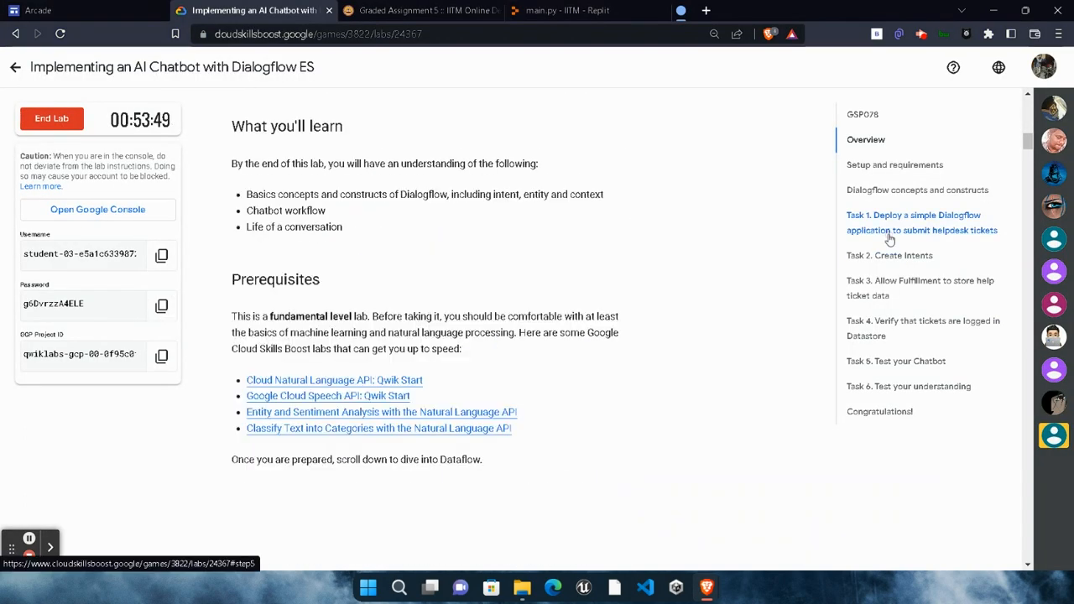
scroll(397, 375, down, 7)
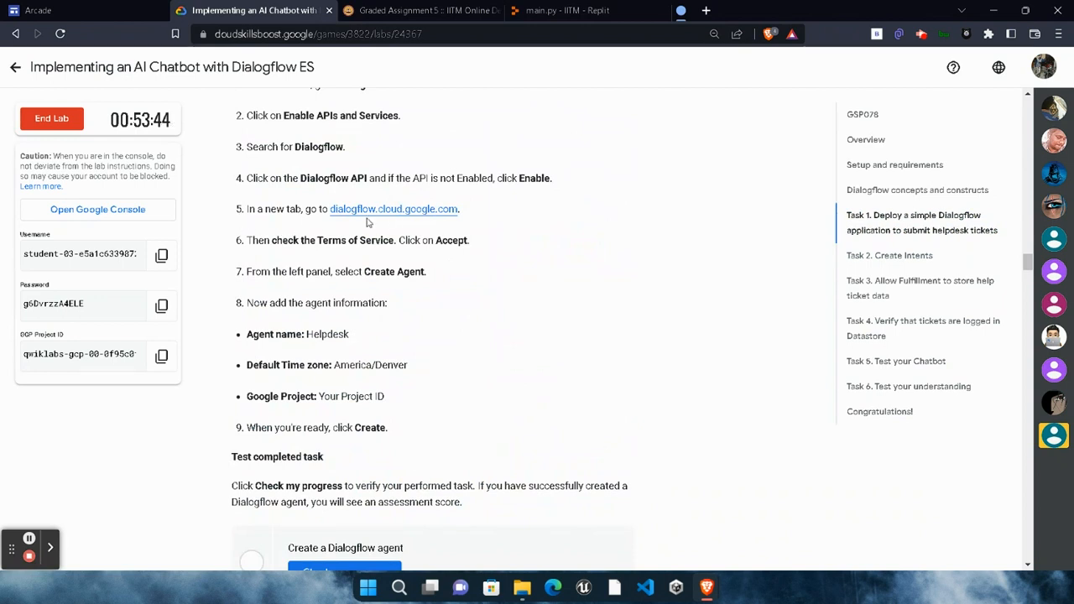
click(411, 215)
right_click(411, 213)
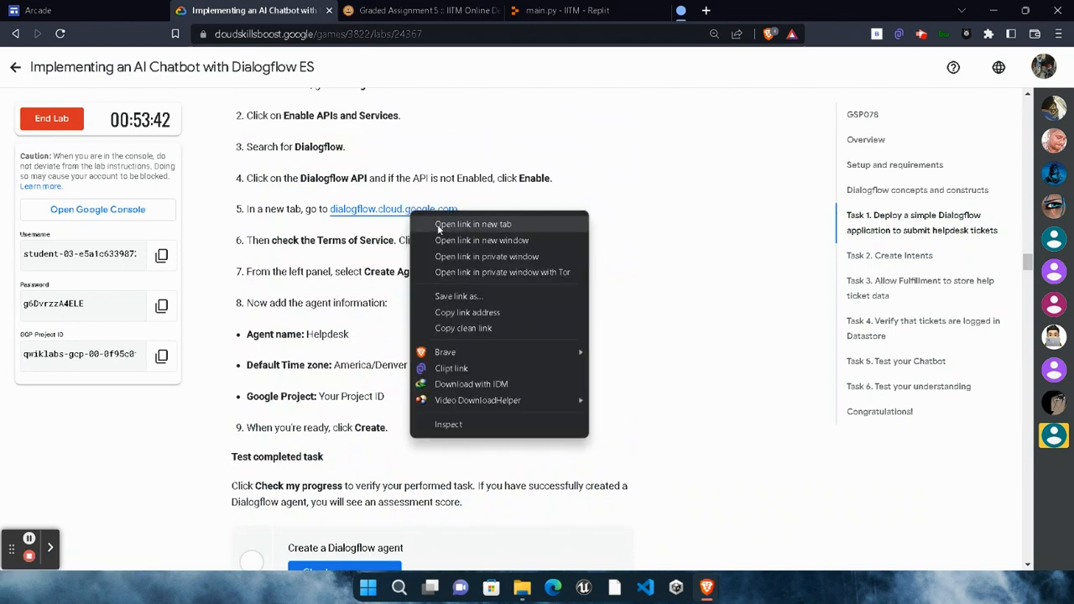
click(492, 256)
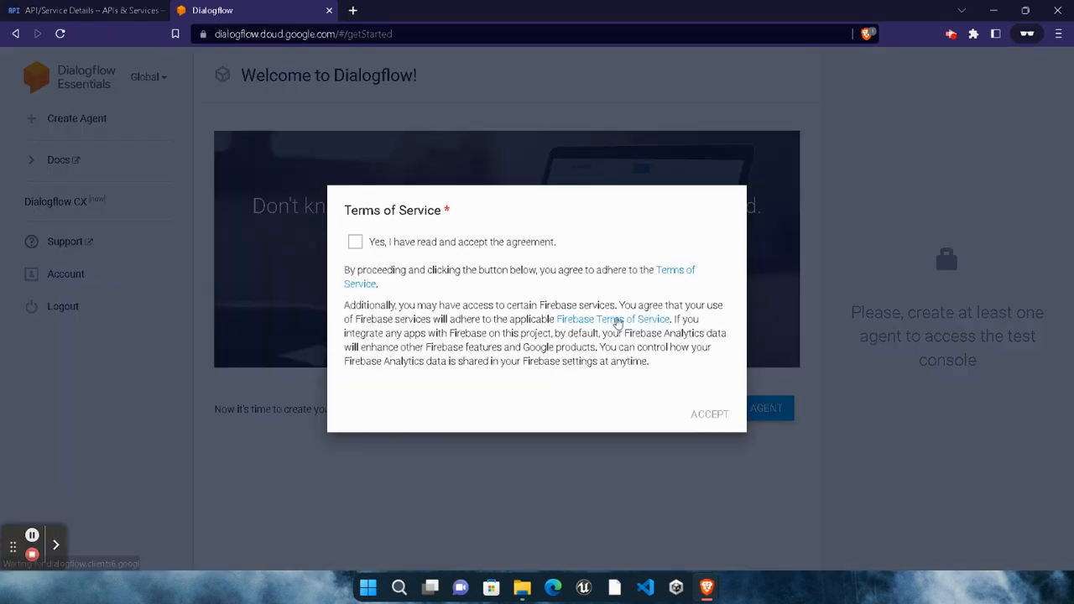
Accept the Dialogflow Terms of Service and open the form for a new agent.
click(356, 244)
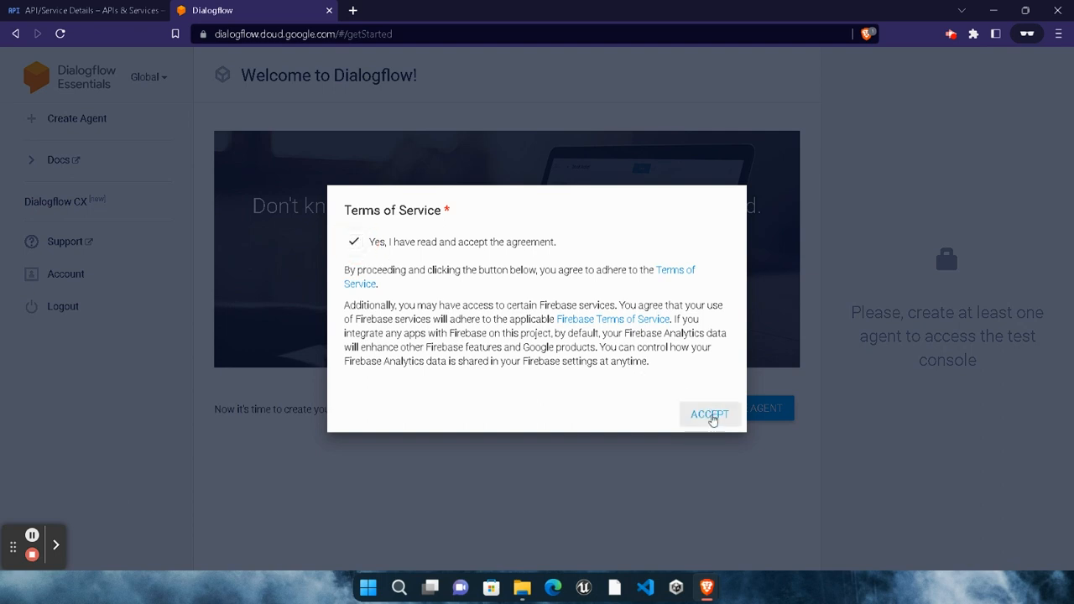
click(710, 414)
click(742, 409)
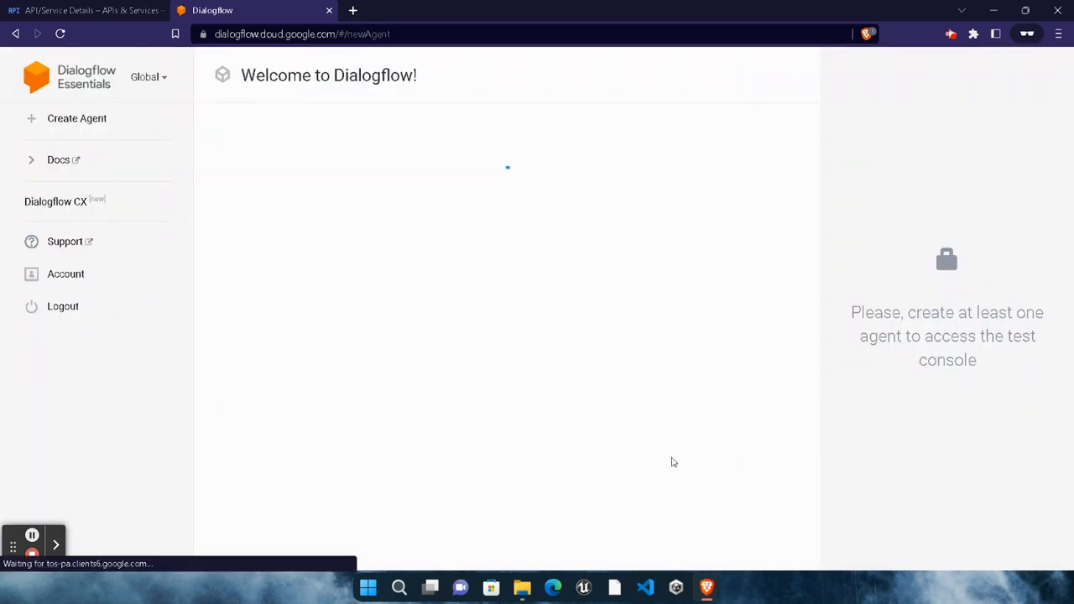
Copy the agent name "Helpdesk" from the lab page and enter it as the new agent's name without a leading space.
mouse_move(711, 590)
click(556, 534)
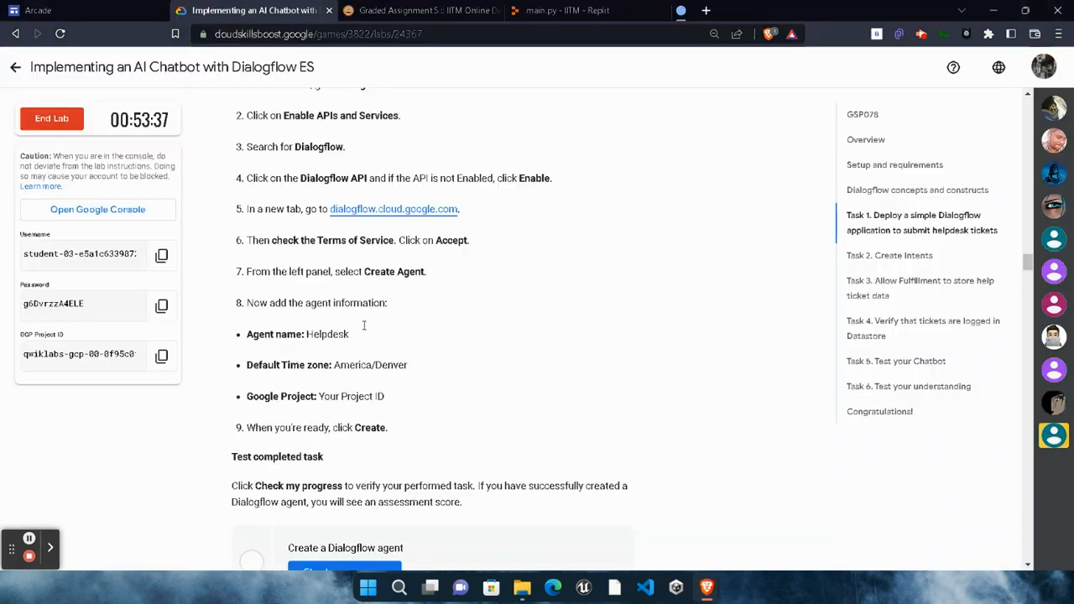
drag(306, 333, 351, 336)
key(ctrl+c)
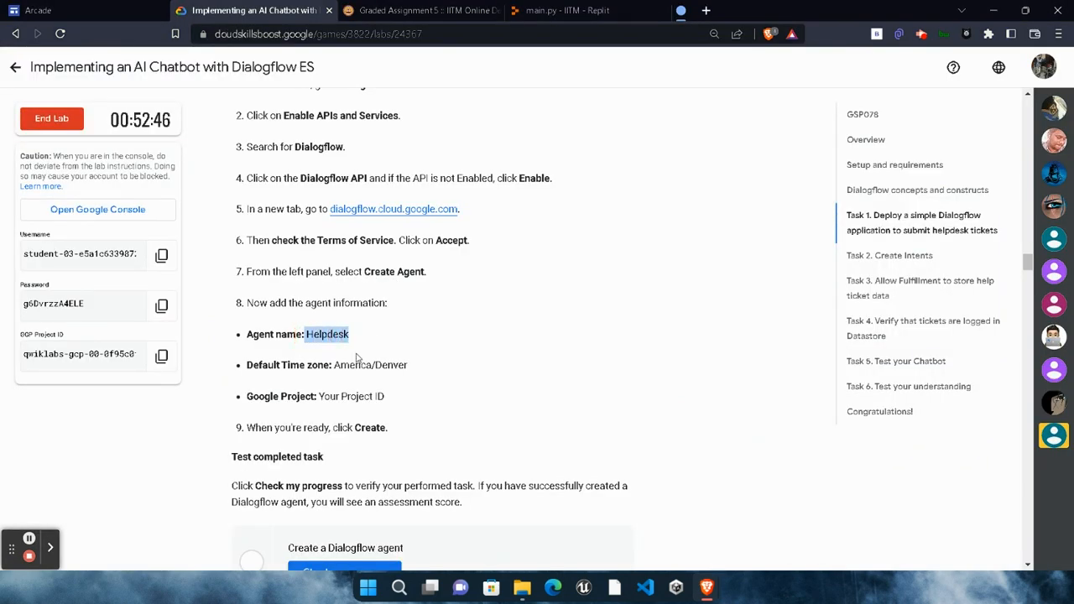
mouse_move(707, 578)
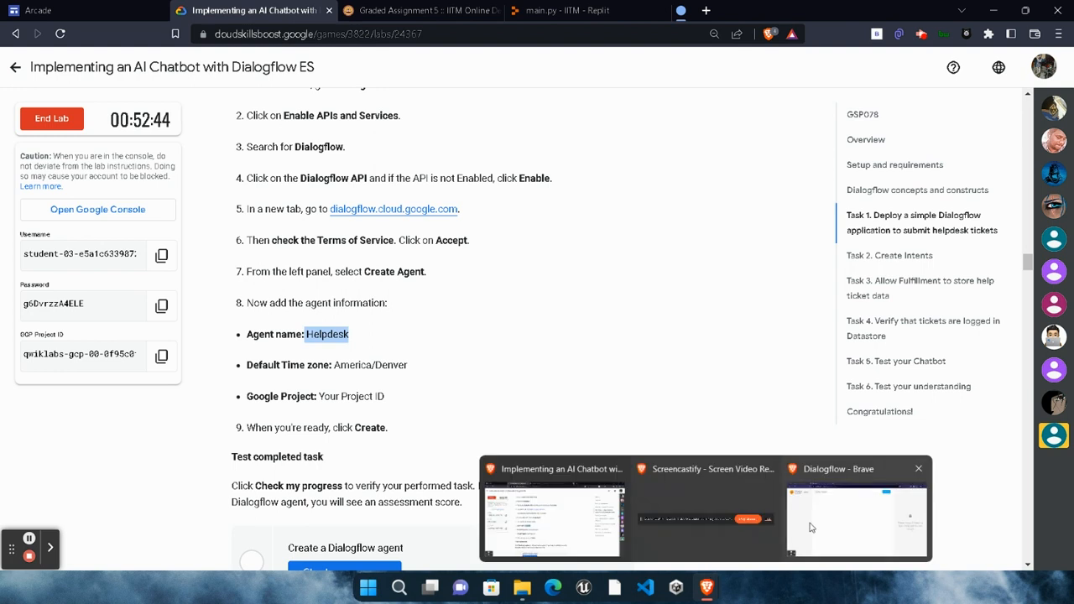
click(889, 495)
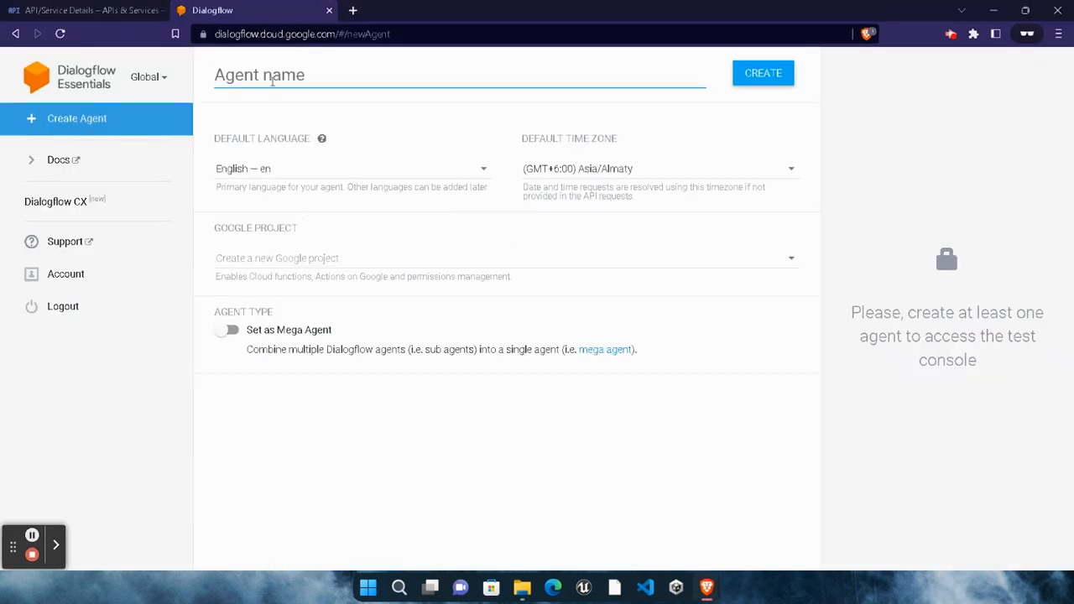
key(ctrl+v)
click(220, 75)
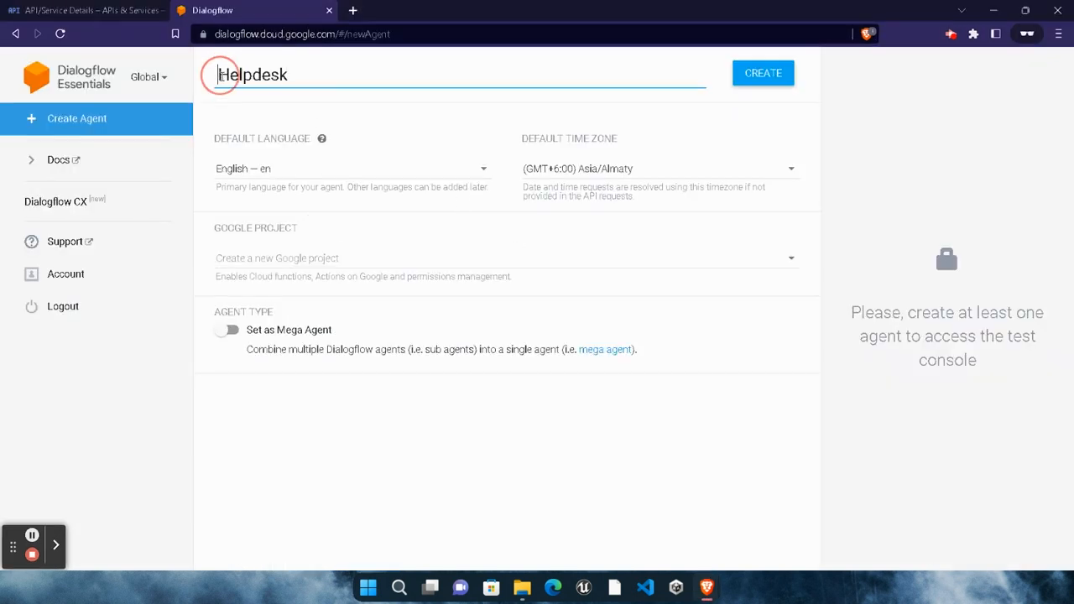
key(BackSpace)
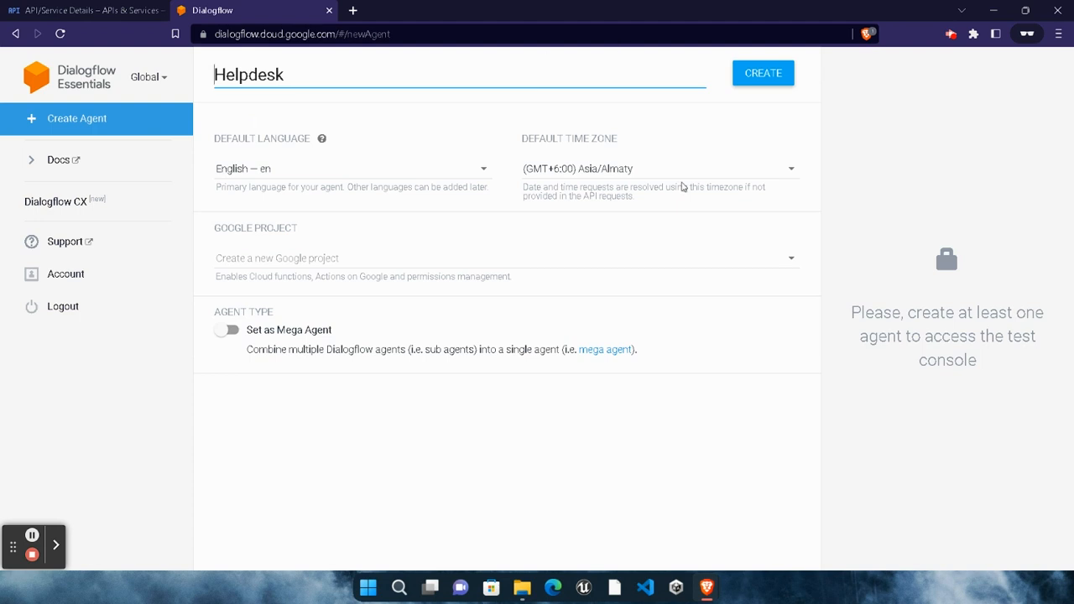
Set the default time zone to America/Denver, choose the existing qwiklabs-gcp lab project, and create the Helpdesk agent.
click(619, 167)
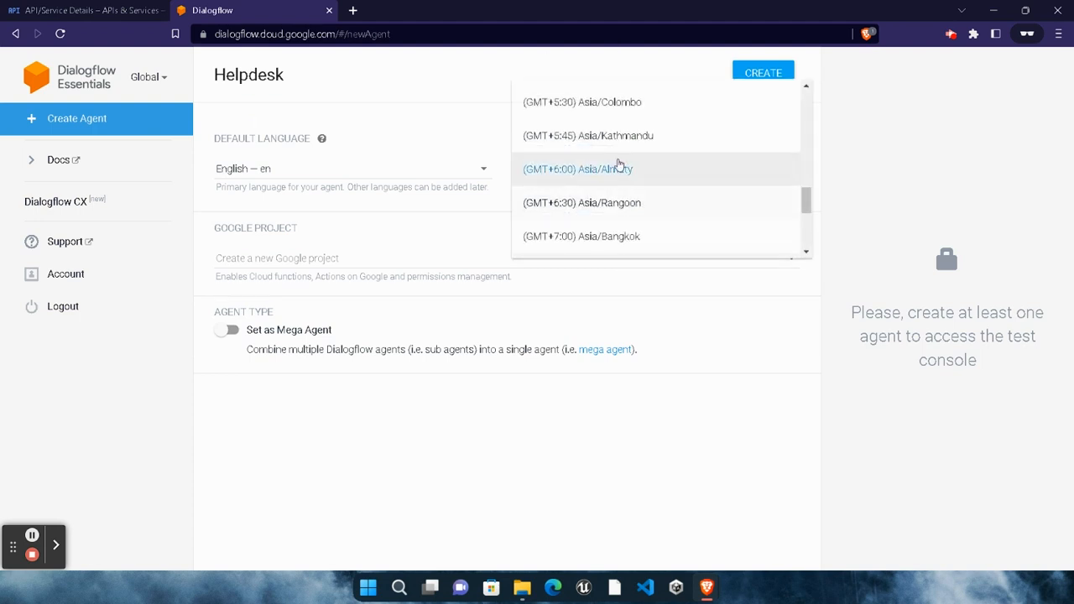
scroll(618, 163, up, 10)
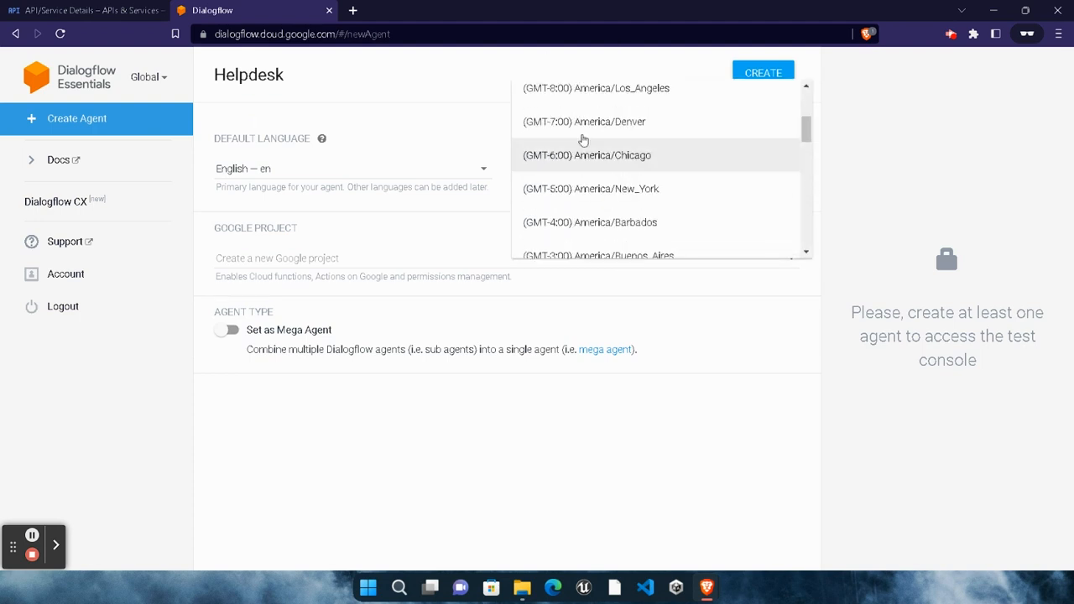
click(618, 121)
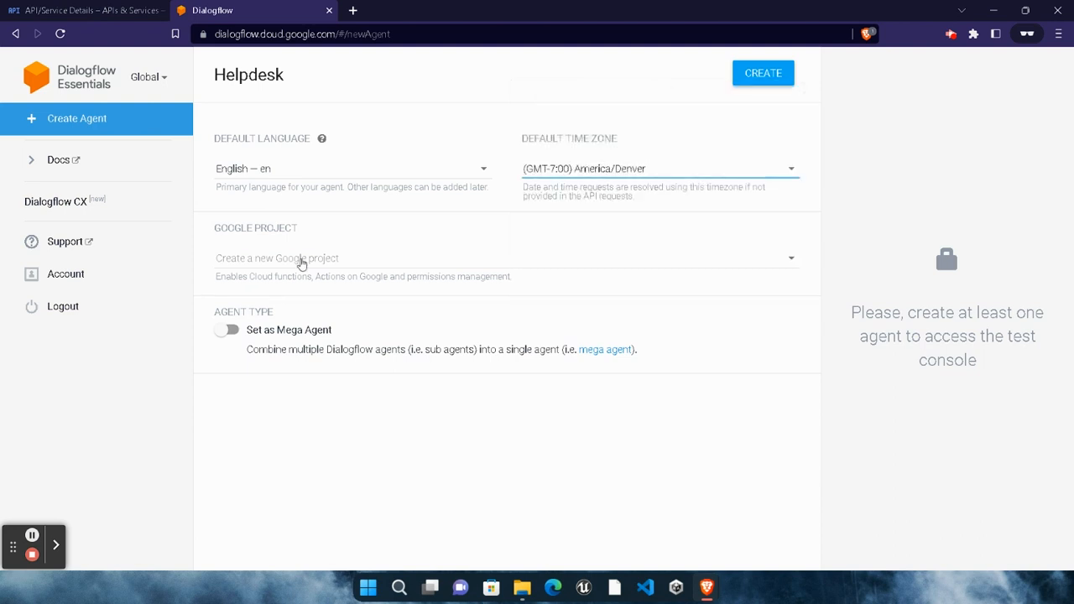
click(300, 259)
click(301, 377)
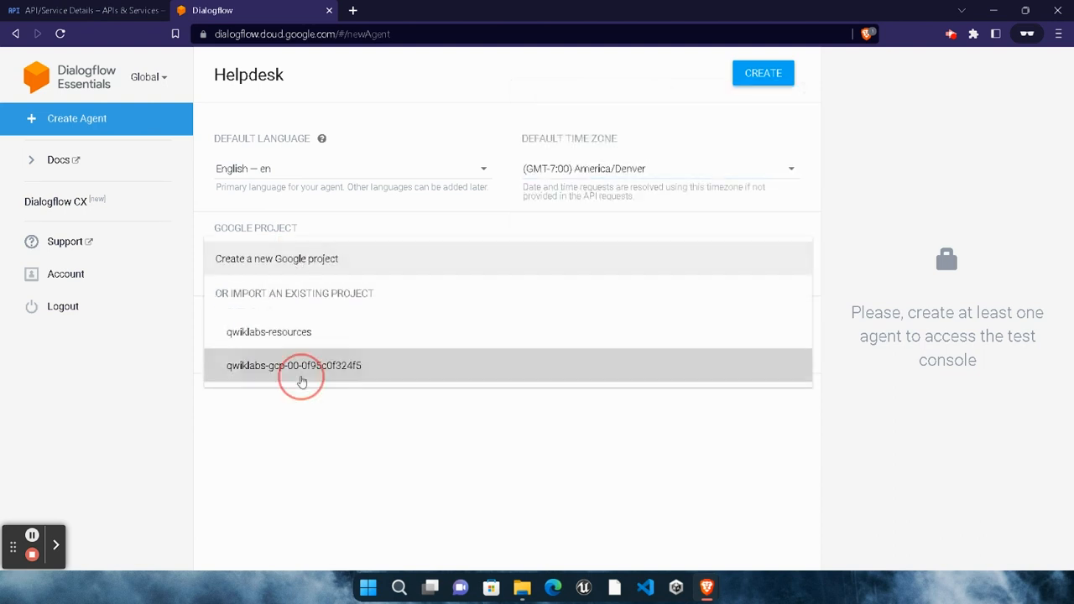
click(764, 77)
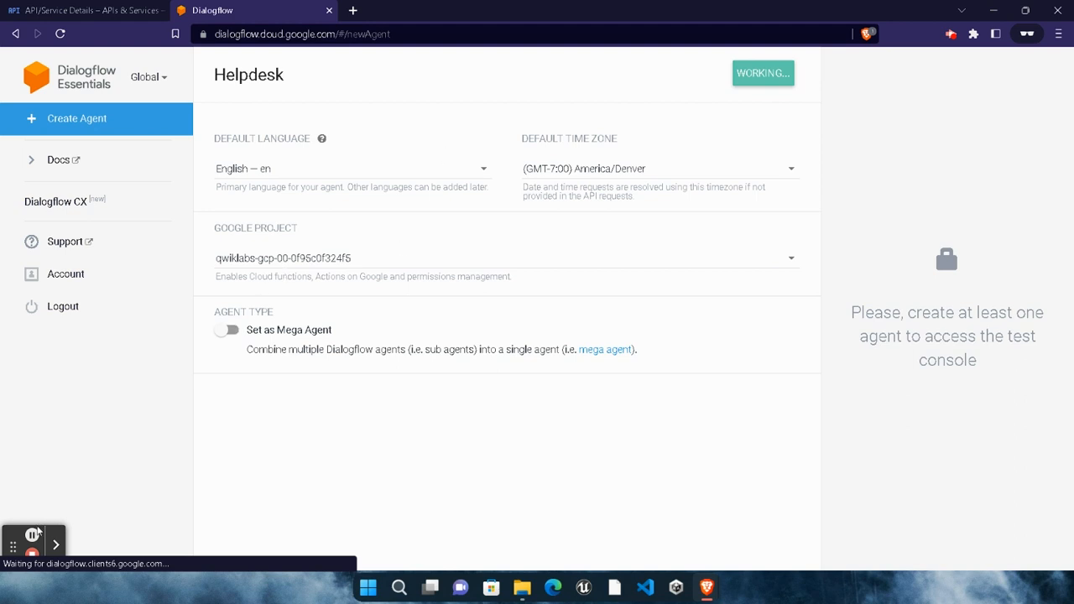
click(32, 534)
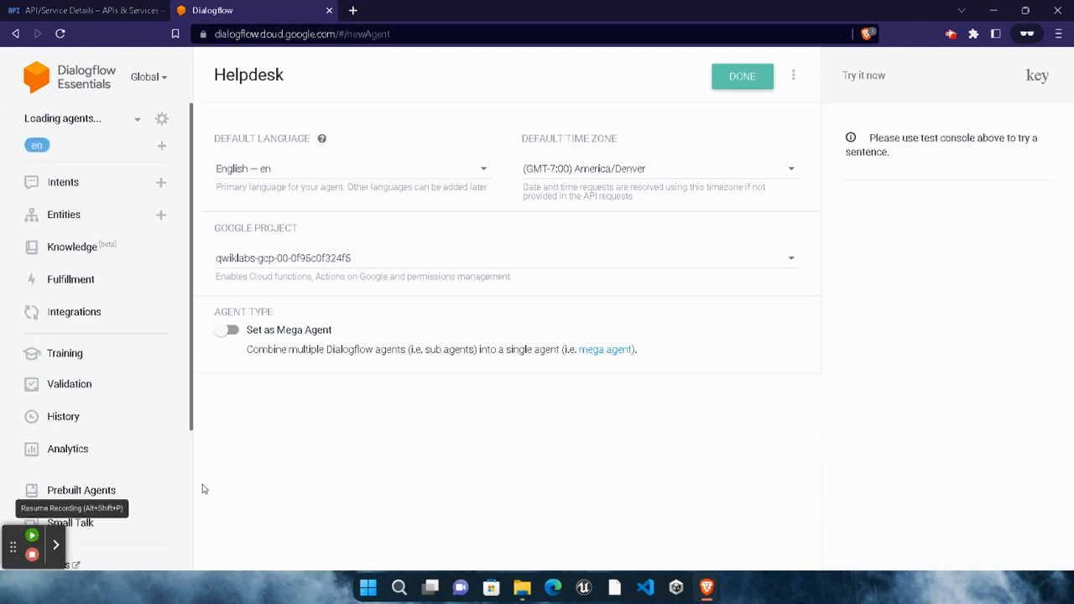
key(alt+shift+p)
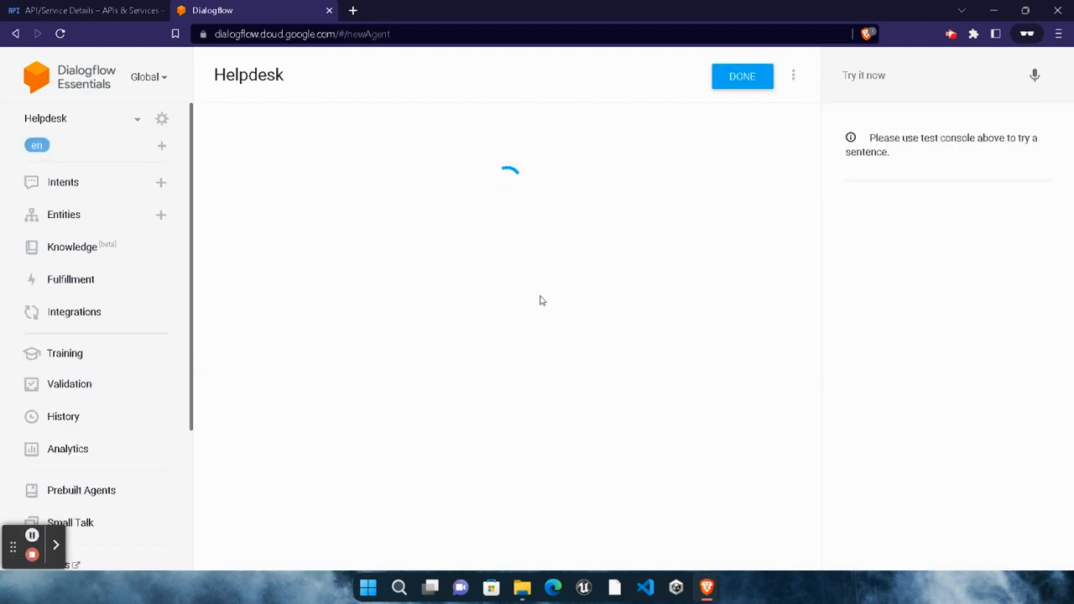
Return to the lab page and check the progress of "Create a Dialogflow agent".
mouse_move(706, 587)
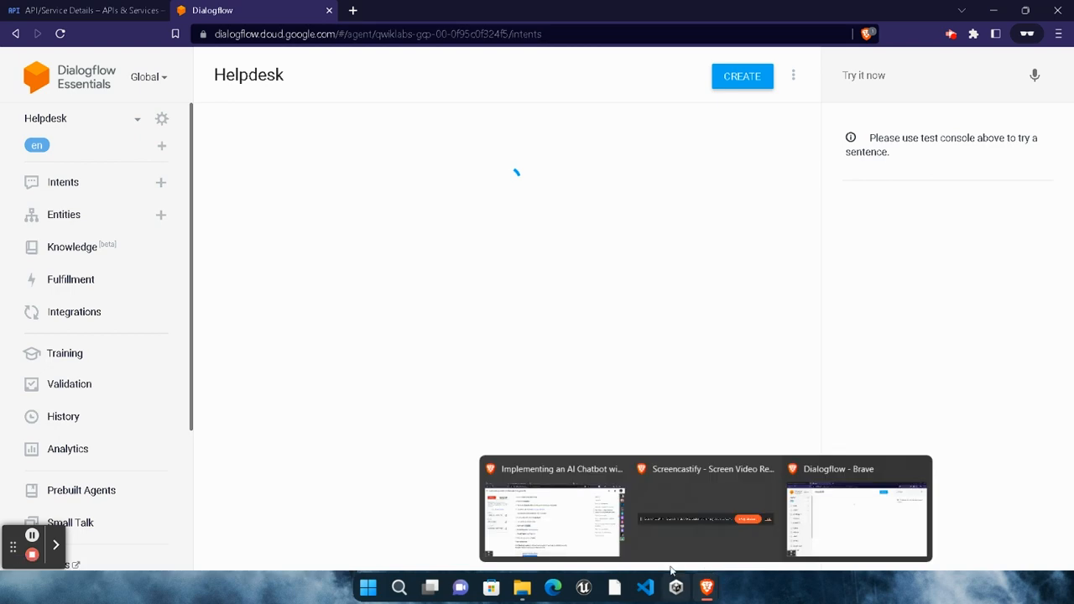
click(551, 505)
scroll(380, 364, down, 2)
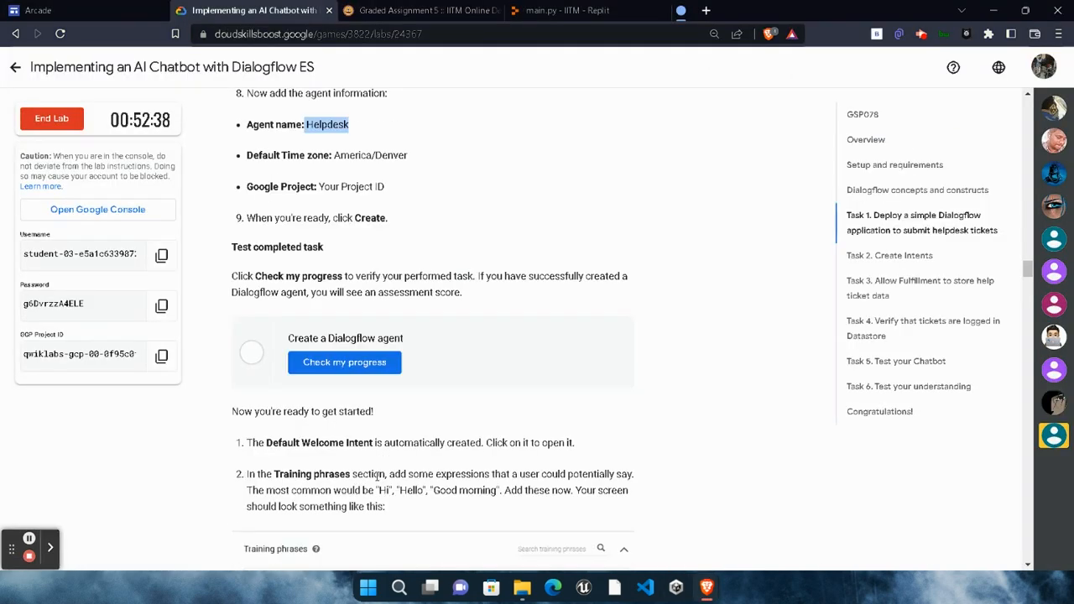
click(361, 362)
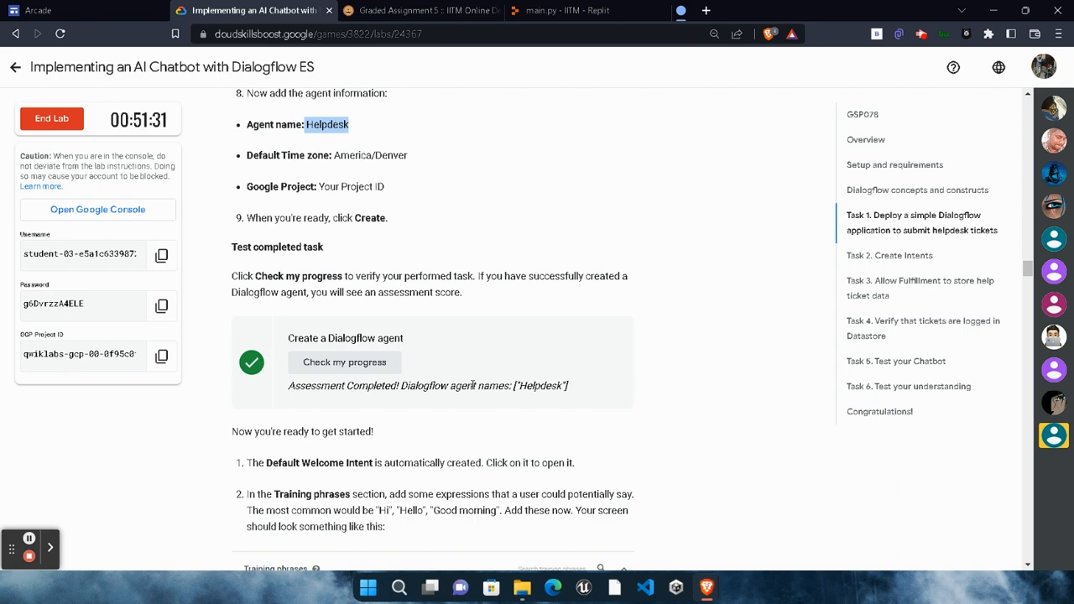
Copy the intent name from the lab's Task 2 and create a Dialogflow intent named "Submit Ticket".
scroll(472, 385, down, 5)
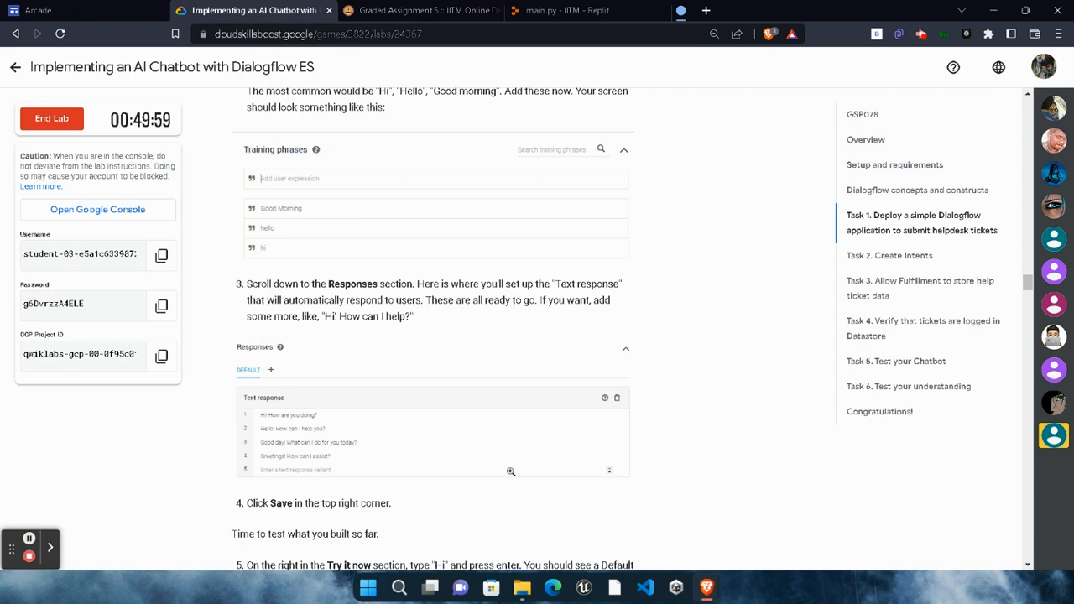
scroll(511, 472, down, 3)
scroll(511, 471, down, 4)
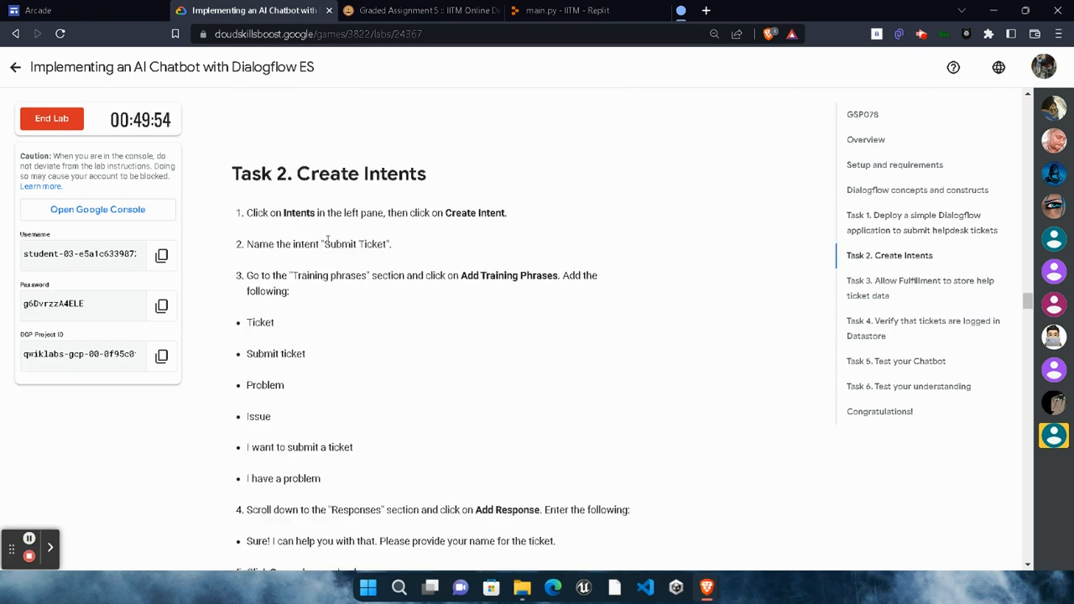
drag(324, 246, 389, 249)
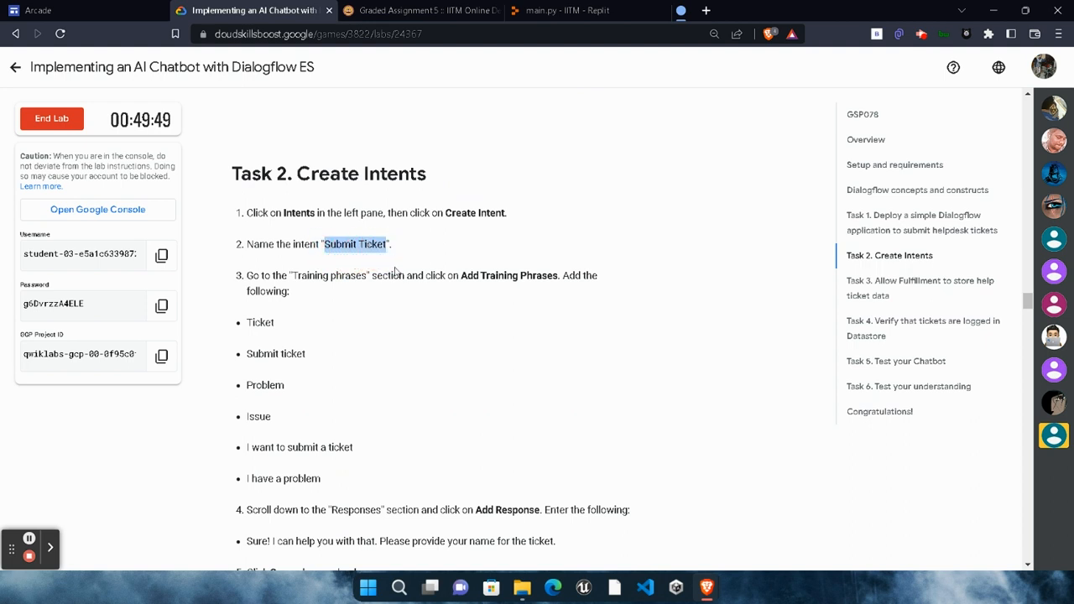
mouse_move(707, 587)
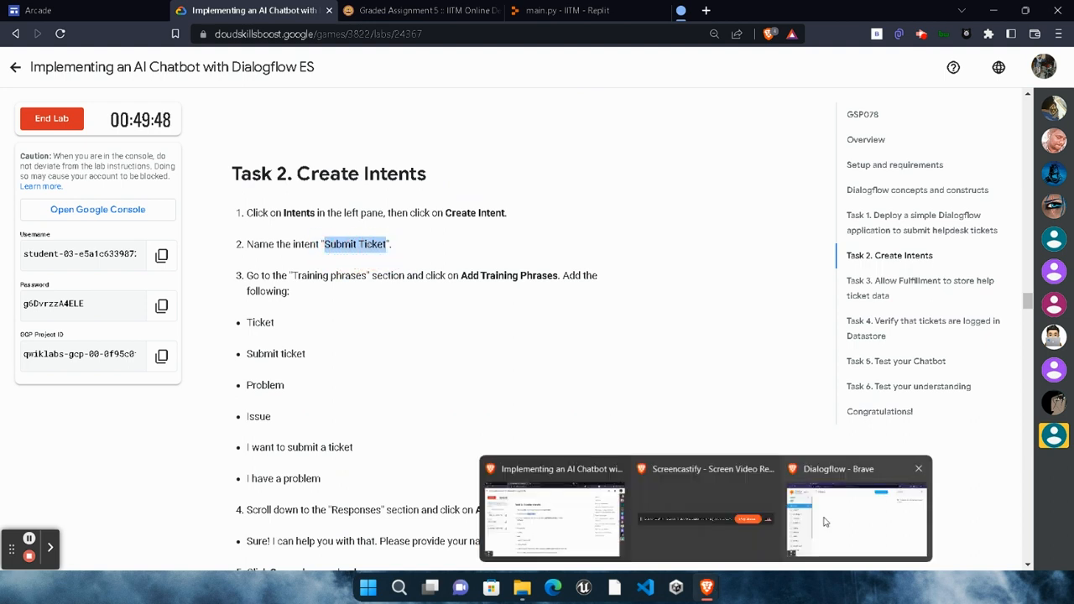
click(931, 512)
click(711, 84)
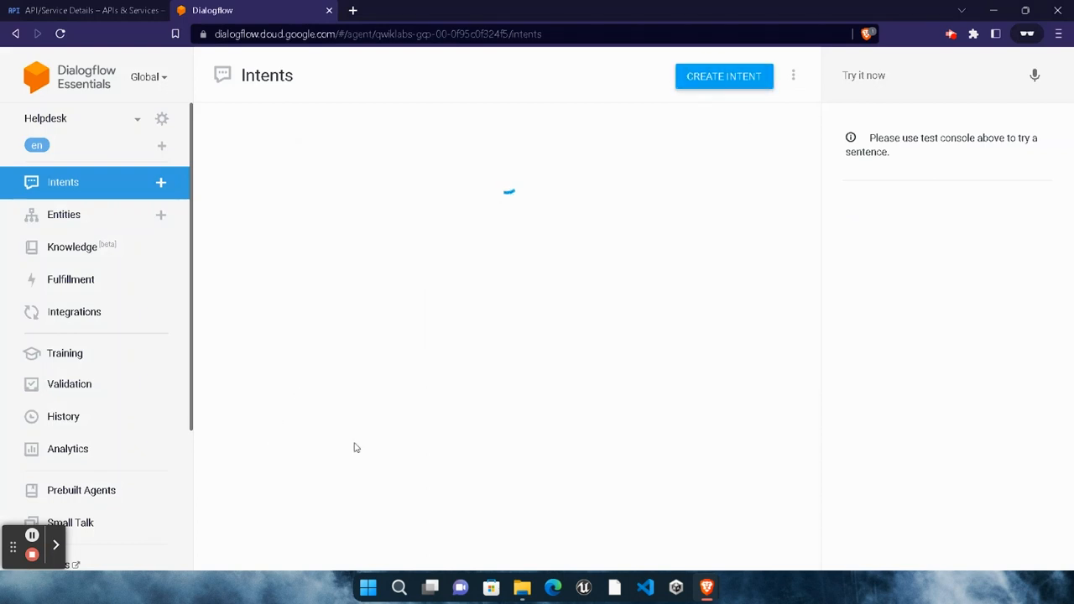
click(32, 535)
key(alt+shift+p)
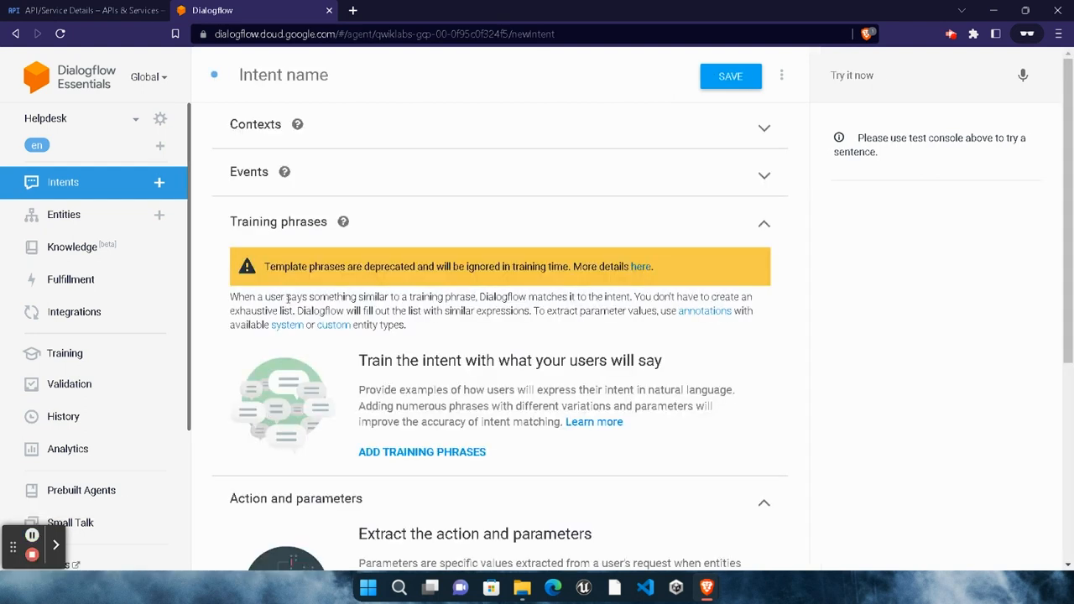
click(304, 75)
text(Submit Ticket)
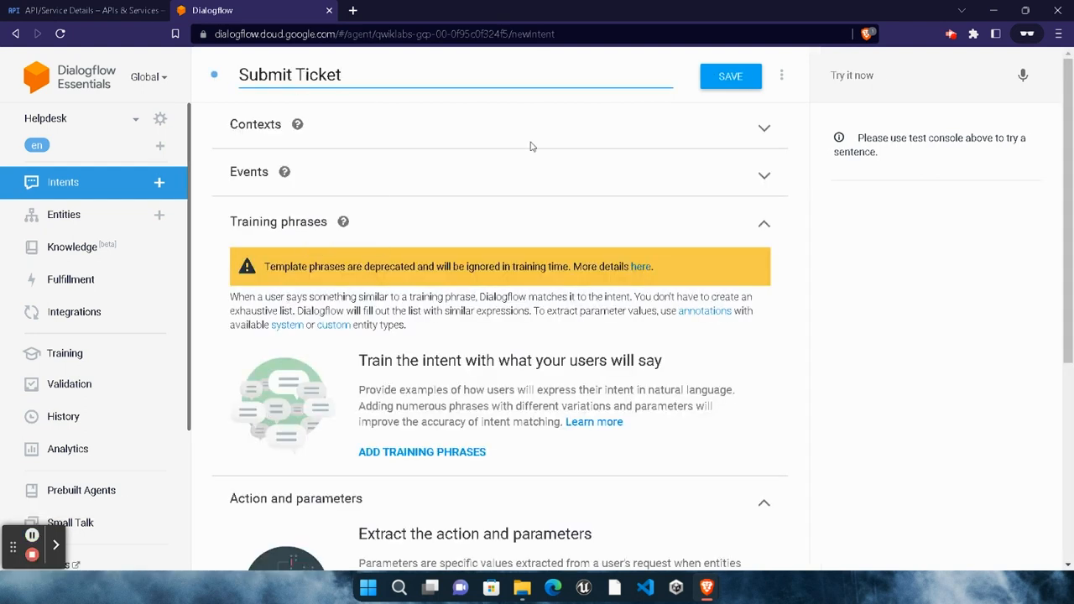
Add the training phrase "Ticket", copied from the lab's Task 2 list, to the Submit Ticket intent.
scroll(413, 357, down, 3)
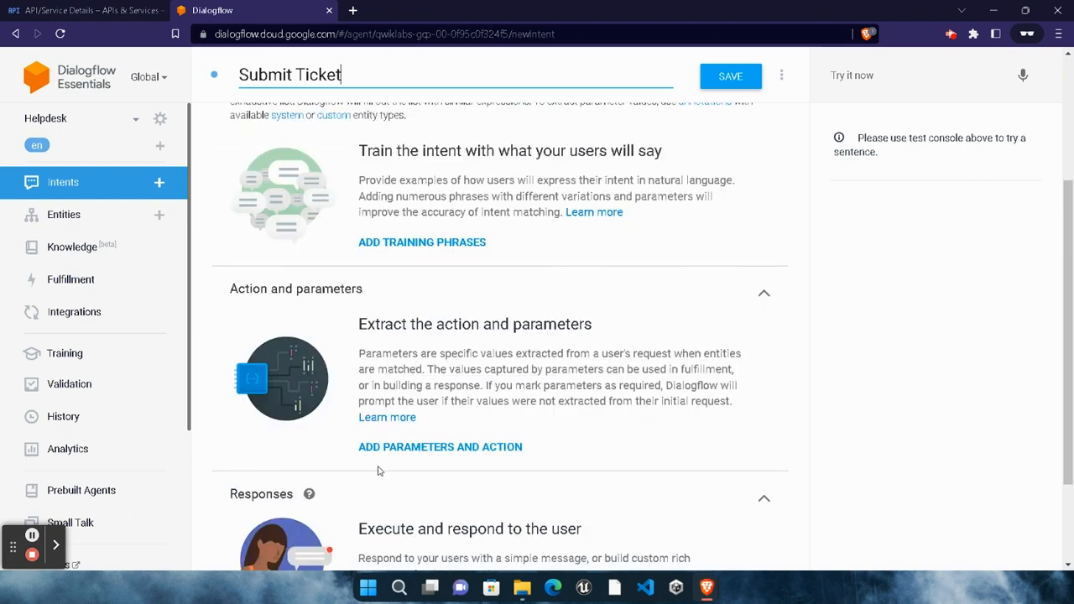
click(441, 242)
mouse_move(707, 587)
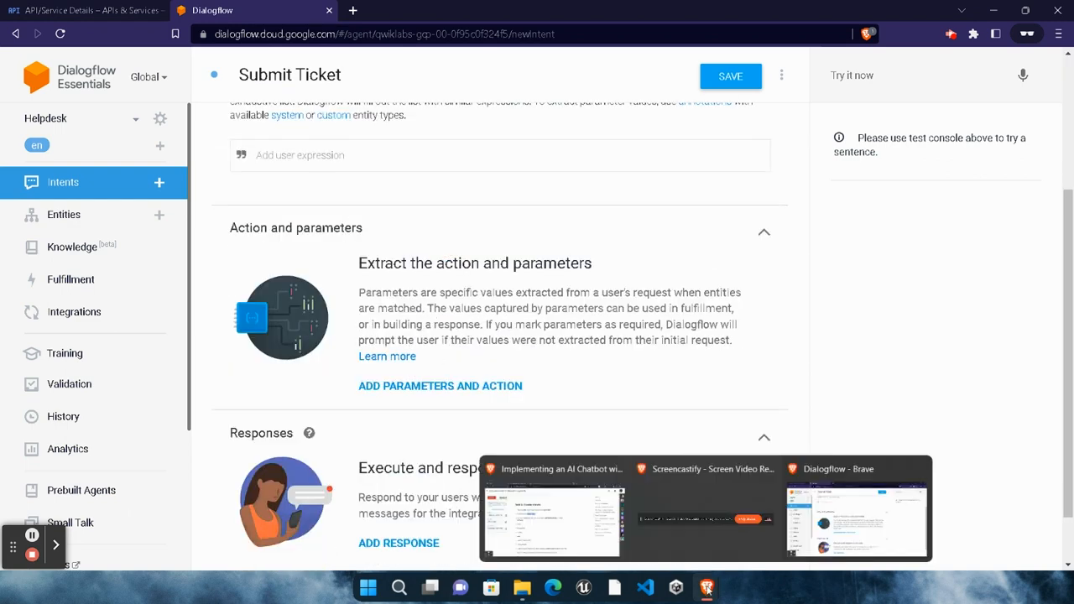
click(552, 510)
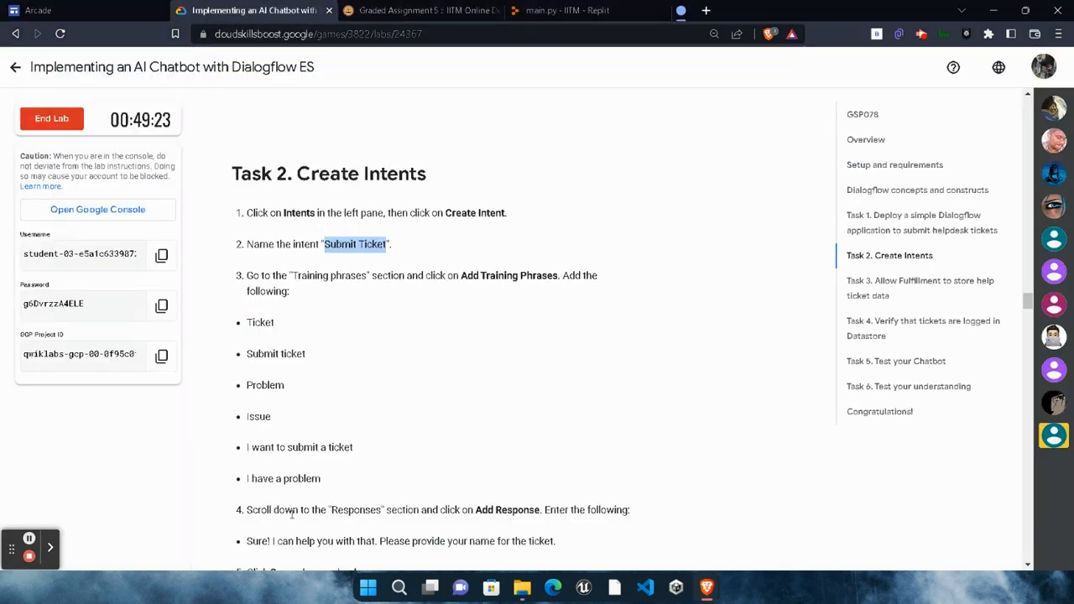
drag(248, 322, 281, 327)
key(ctrl+c)
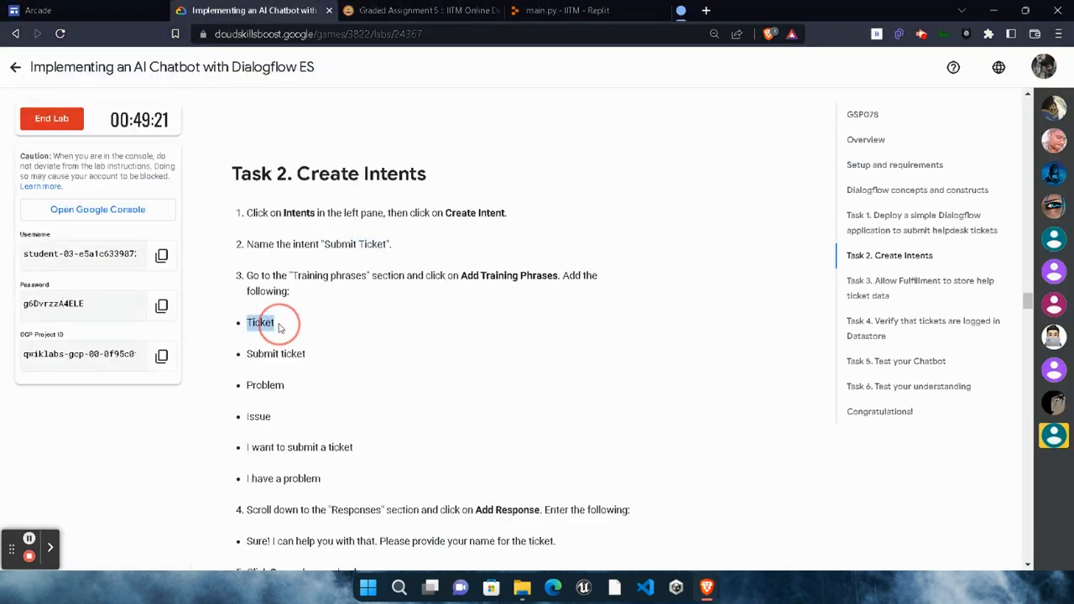
mouse_move(707, 588)
click(813, 525)
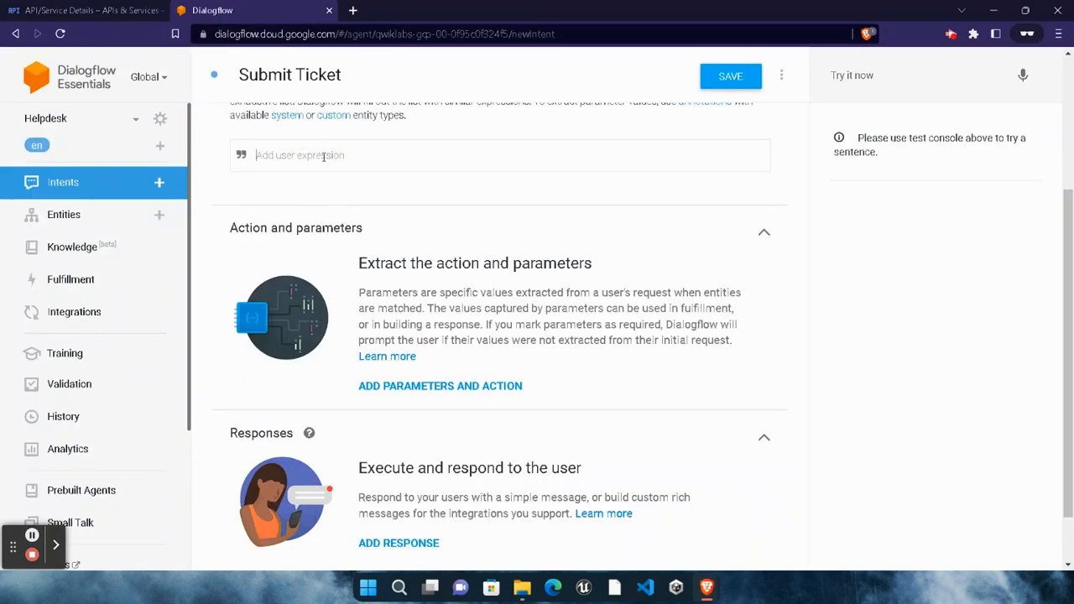
key(ctrl+v)
key(Return)
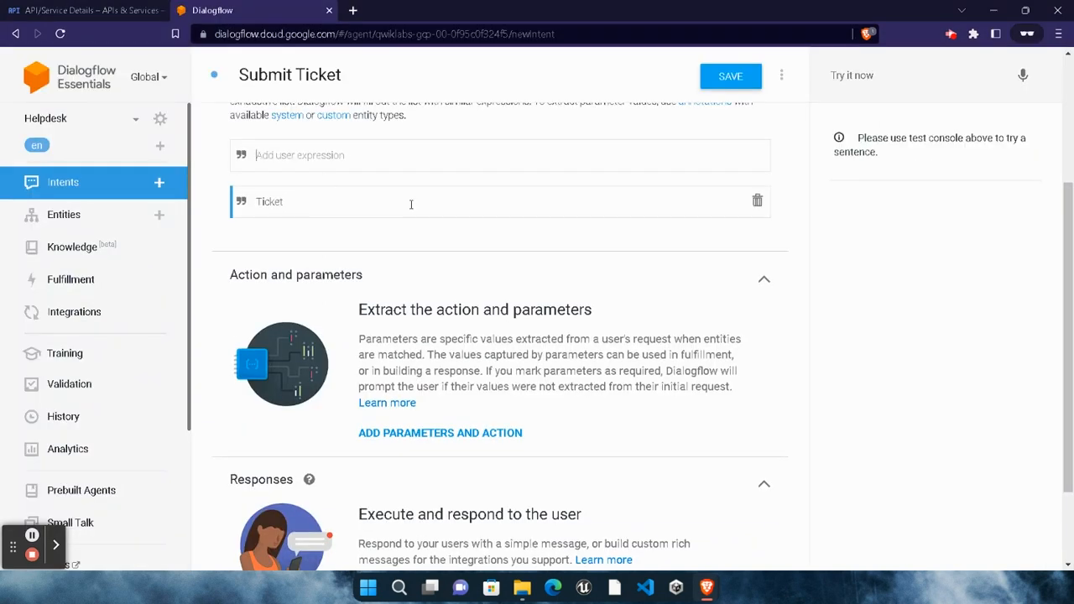
Copy "Submit ticket" from the lab list, add it as the intent's second training phrase, and return to the lab page.
mouse_move(708, 589)
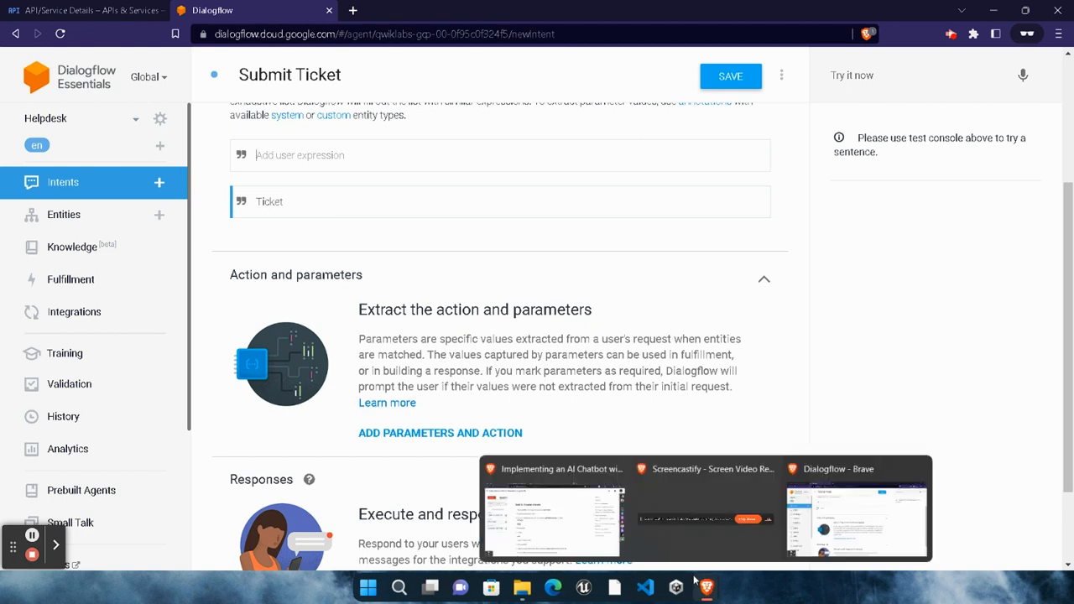
click(585, 526)
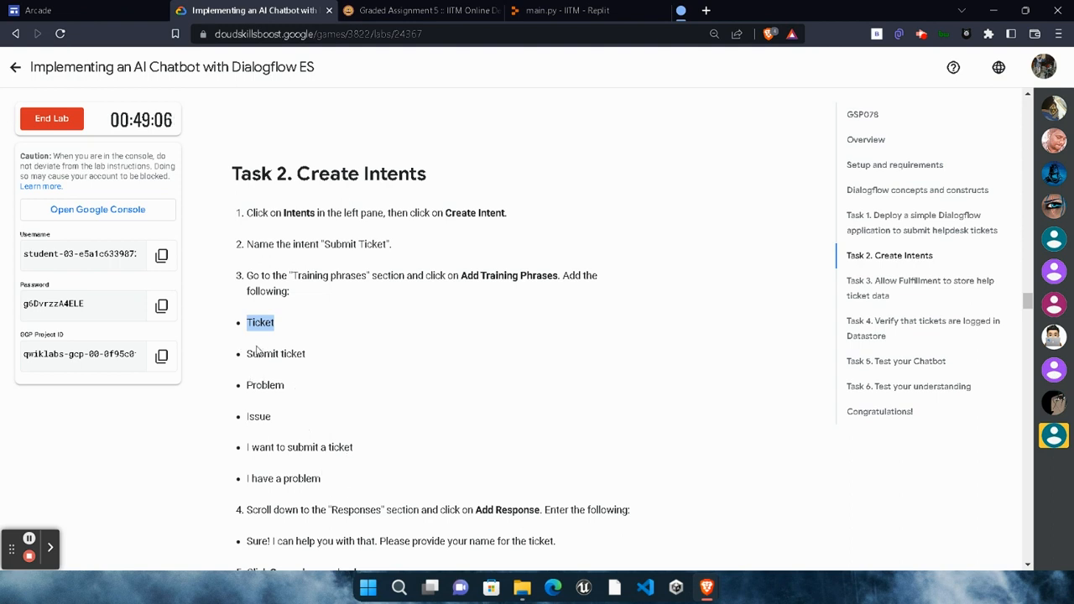
drag(247, 353, 307, 353)
key(ctrl+c)
key(alt+Tab)
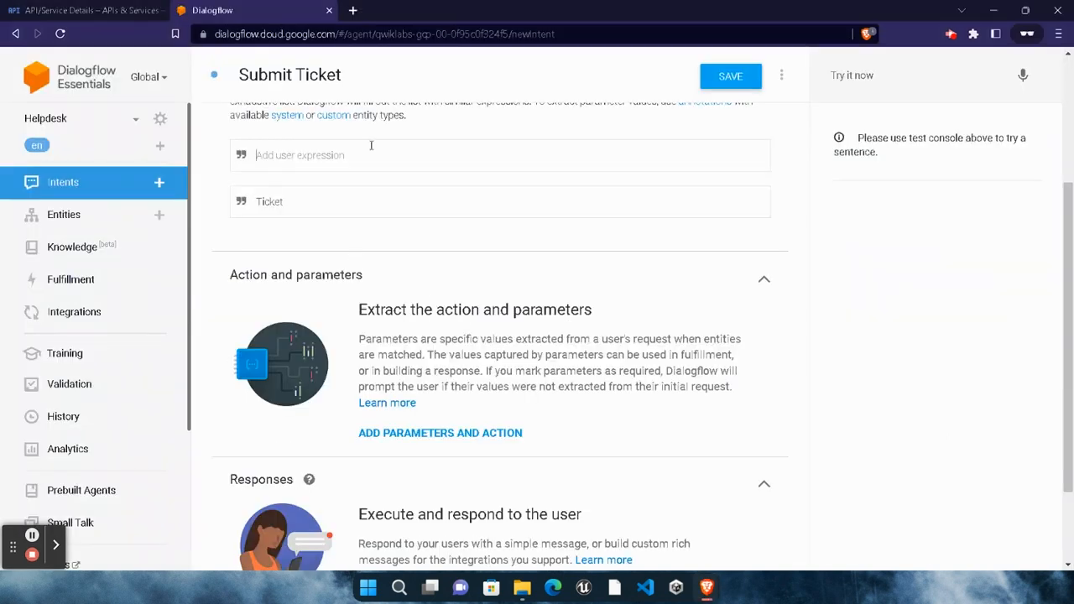
key(ctrl+v)
key(Return)
key(alt+Tab)
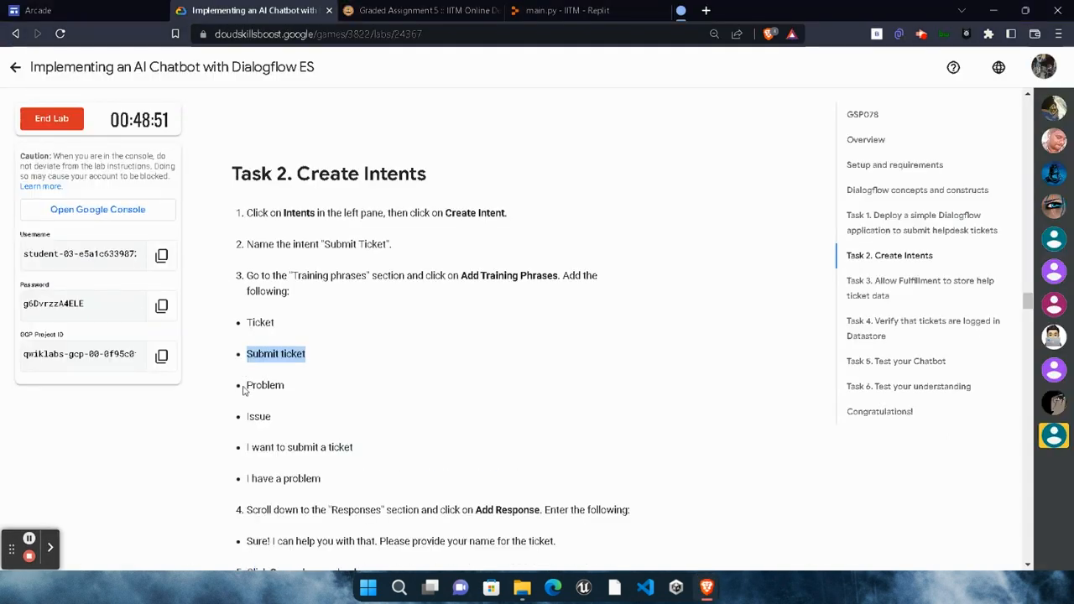
Copy "Problem" from the lab's Task 2 list and add it as a training phrase of the Submit Ticket intent.
drag(246, 385, 285, 385)
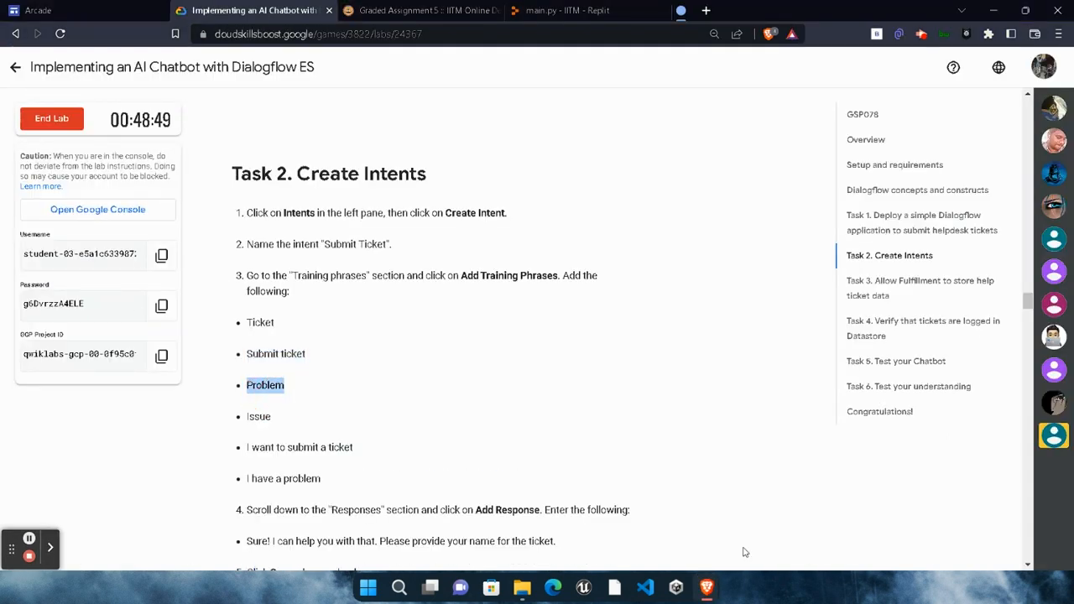
key(ctrl+c)
key(alt+Tab)
key(ctrl+v)
key(Return)
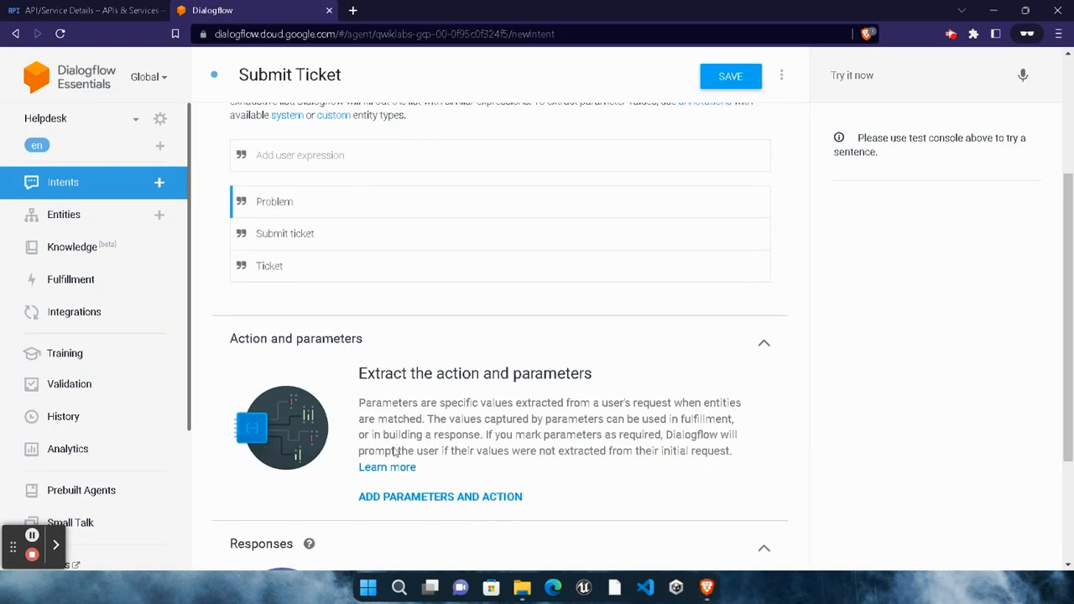
Copy "Issue" from the lab list and add it to the Submit Ticket intent's training phrases.
key(alt+Tab)
drag(246, 417, 353, 447)
key(ctrl+c)
key(alt+Tab)
key(ctrl+v)
key(Return)
Copy "I want to submit a ticket" from the lab page and add it as a training phrase.
key(alt+Tab)
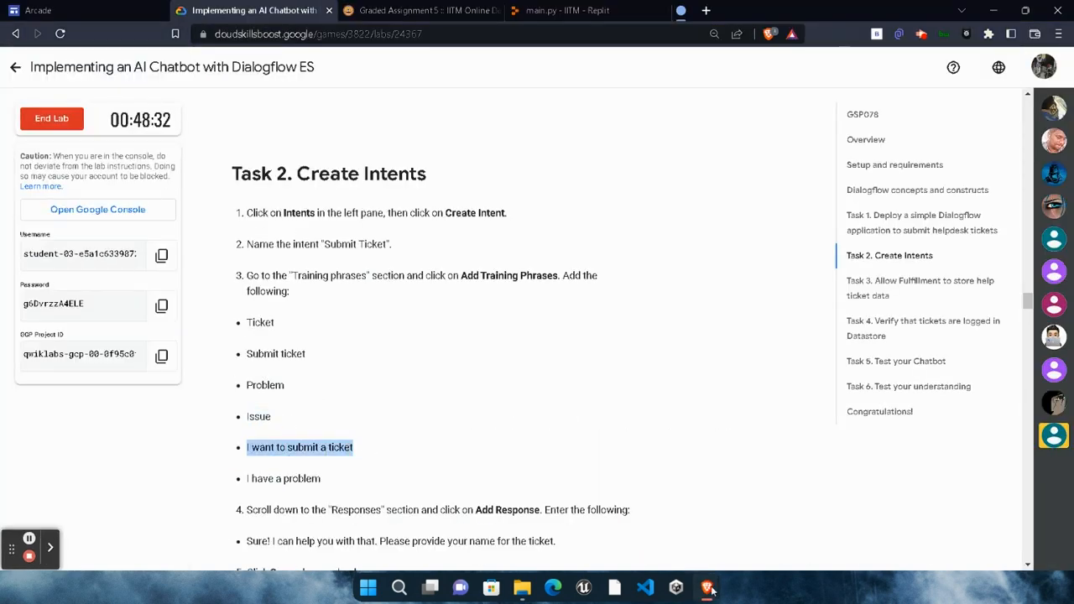
key(ctrl+c)
key(alt+Tab)
key(ctrl+v)
key(Return)
Copy "I have a problem" from the lab list and add it as the intent's last training phrase.
key(alt+Tab)
drag(247, 478, 320, 482)
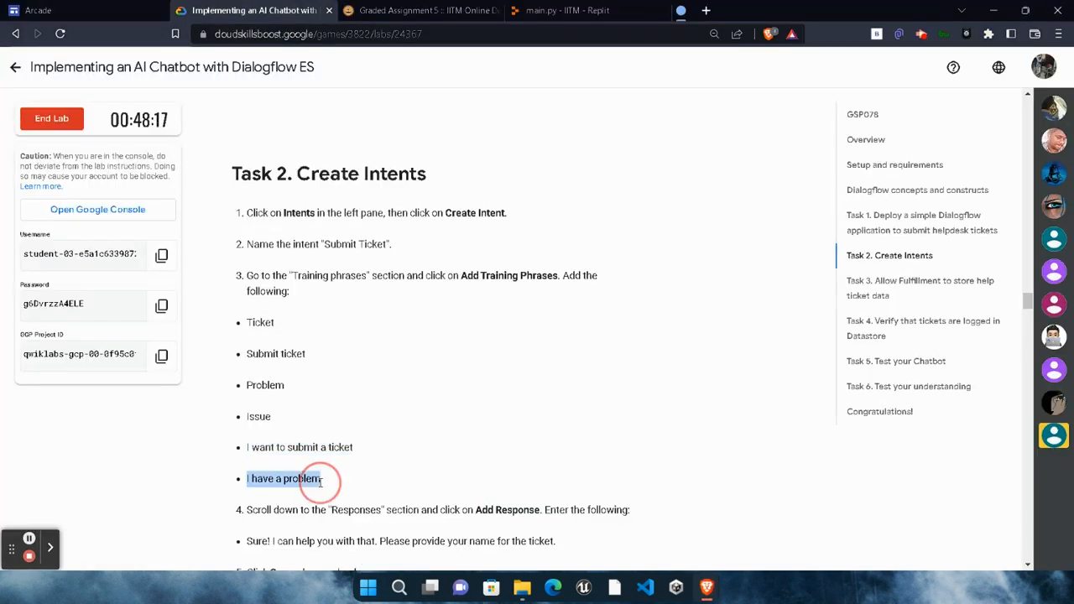
key(ctrl+c)
key(alt+Tab)
key(ctrl+v)
key(Return)
Check the lab's response instructions, return to Dialogflow and add a text response block to the Submit Ticket intent.
key(alt+Tab)
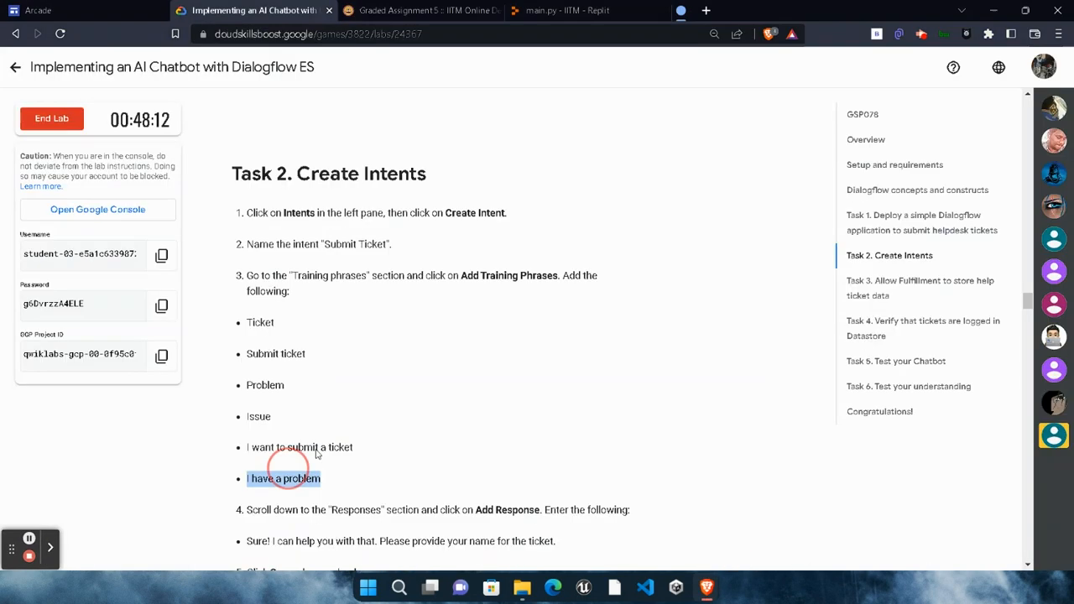
scroll(317, 453, down, 2)
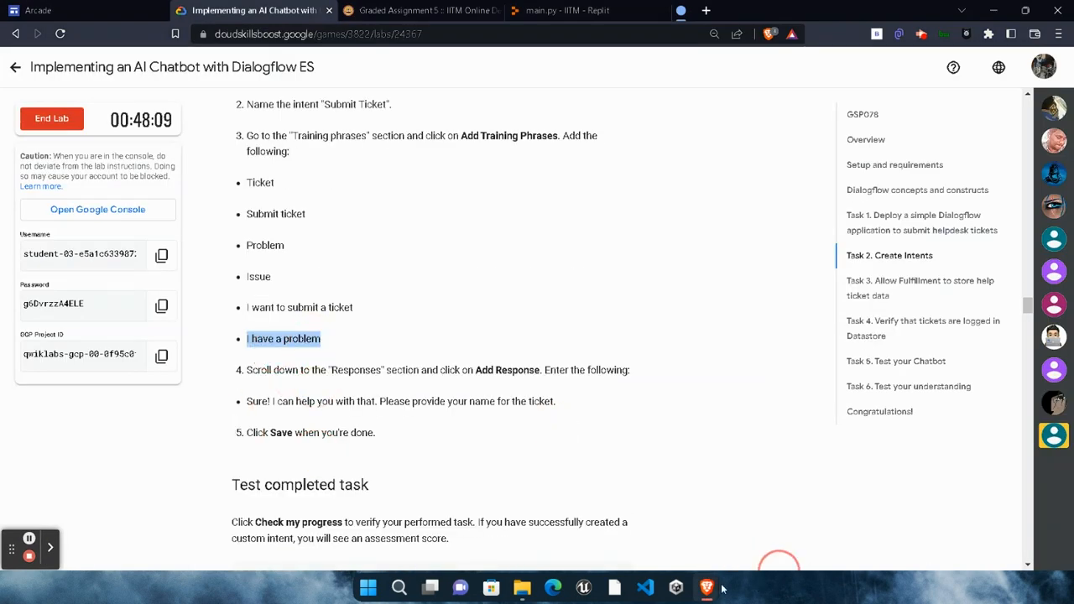
mouse_move(708, 587)
click(838, 532)
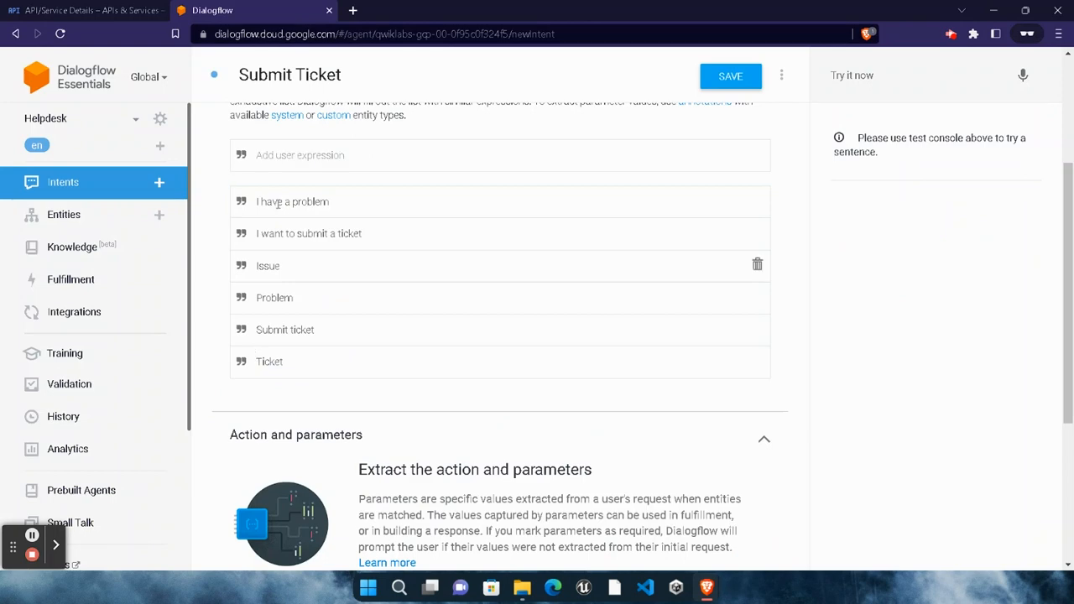
scroll(559, 426, down, 2)
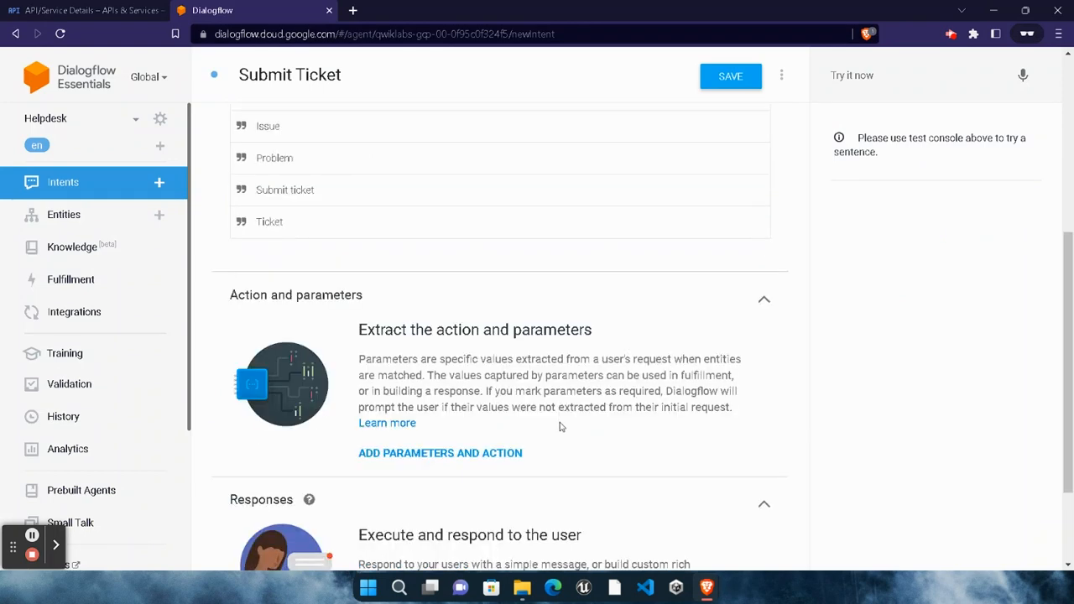
scroll(472, 431, down, 2)
click(379, 475)
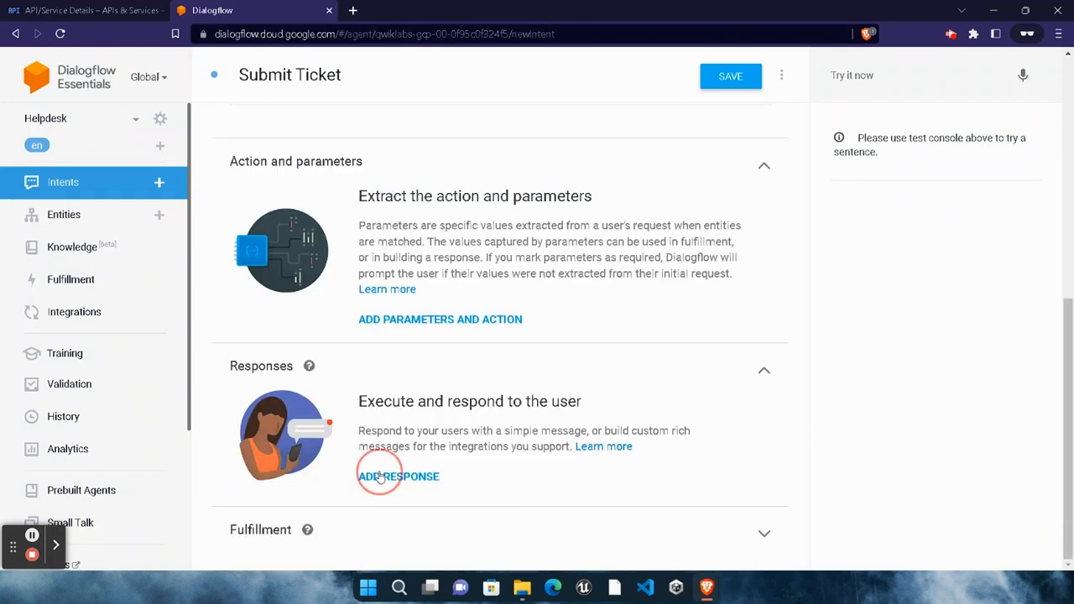
scroll(415, 411, down, 1)
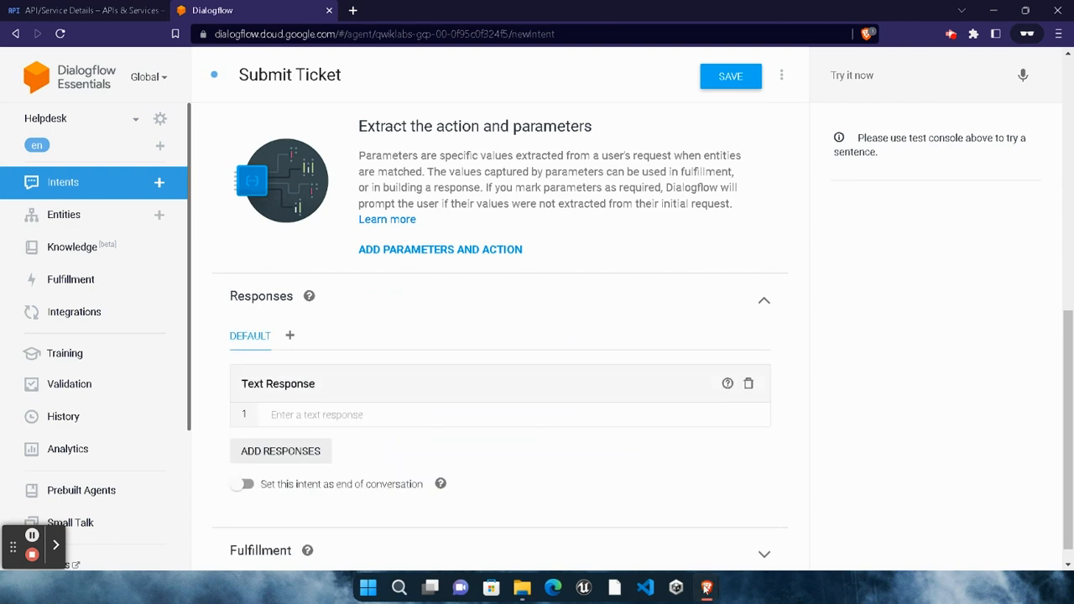
Set the text response to "Sure! I can help you with that. Please provide your name for the ticket", copied from the lab page.
mouse_move(706, 587)
click(558, 530)
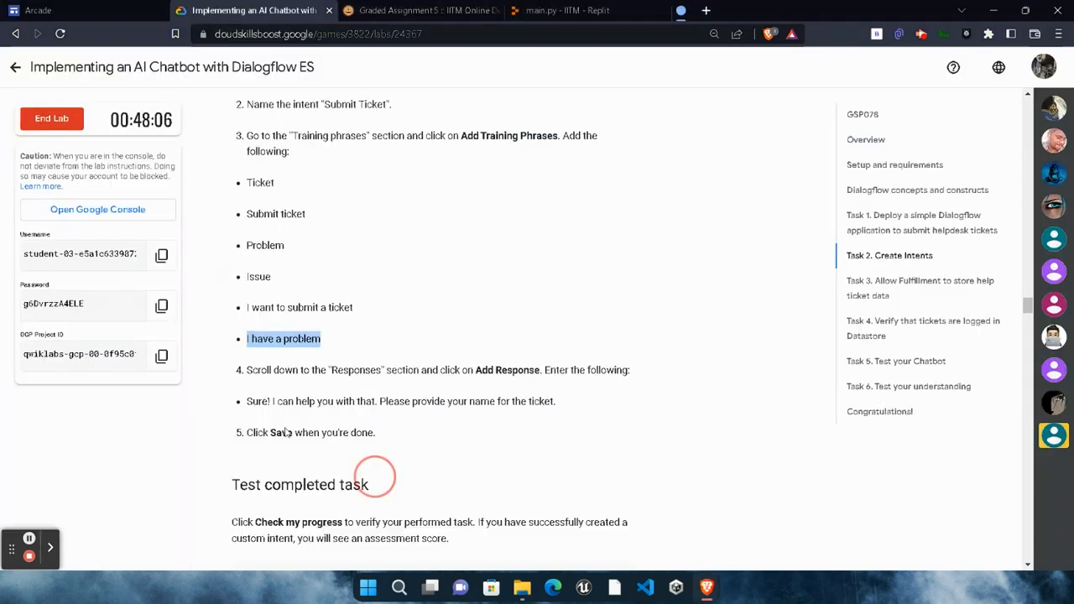
scroll(375, 481, down, 3)
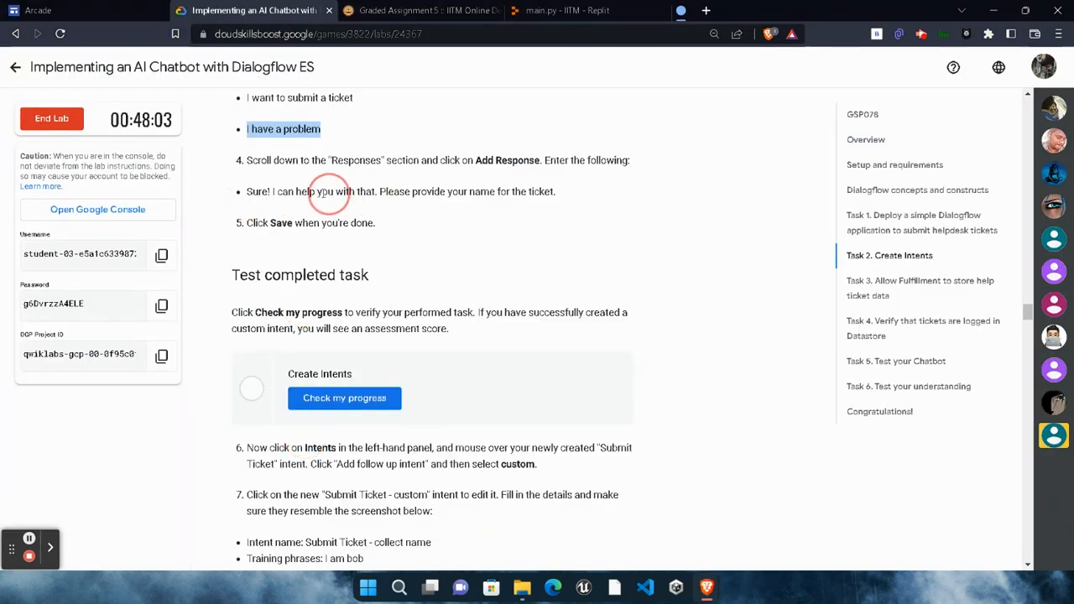
drag(246, 191, 559, 205)
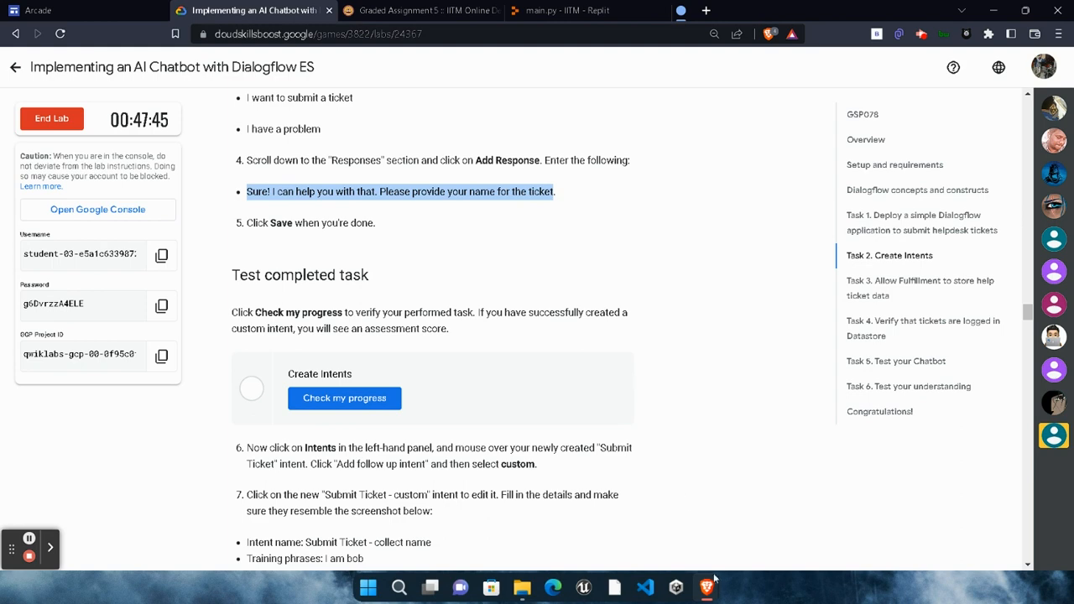
mouse_move(709, 585)
click(971, 508)
click(403, 414)
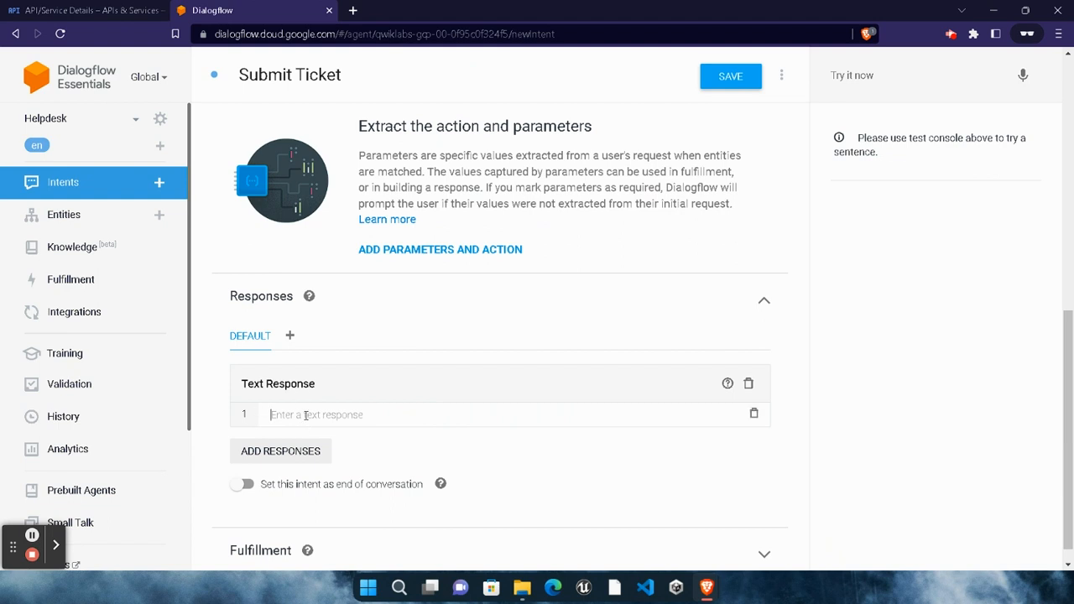
key(ctrl+v)
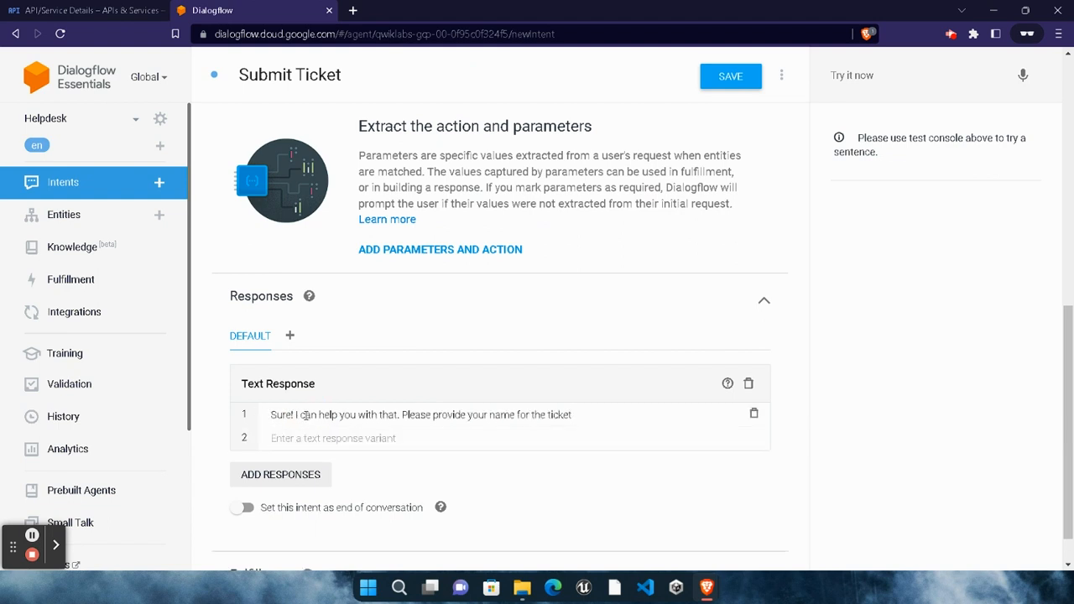
scroll(443, 457, down, 1)
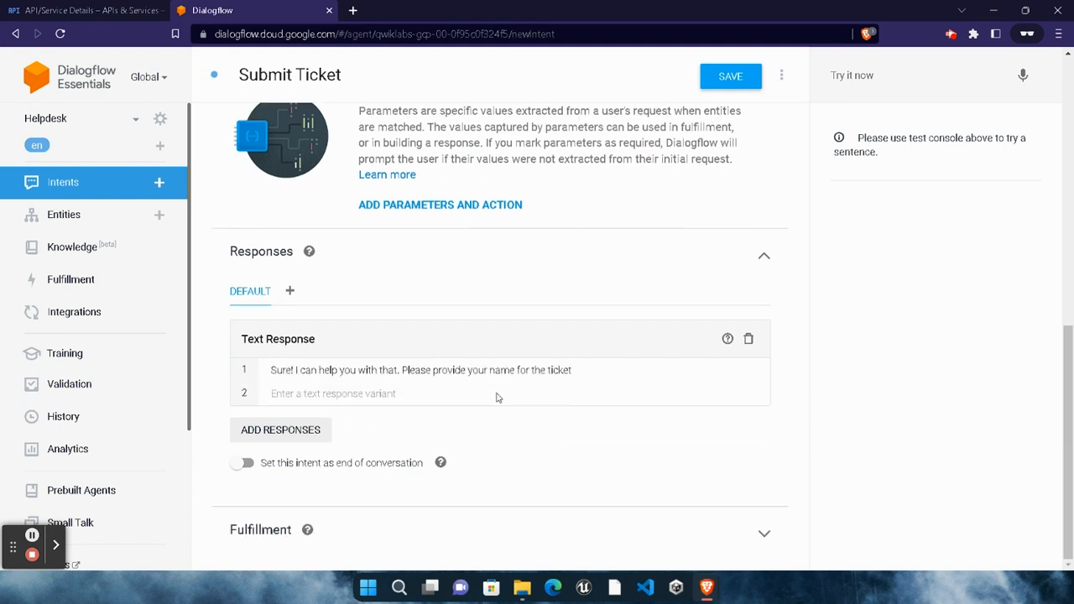
Save the Submit Ticket intent and check the progress of "Create Intents" on the lab page.
click(732, 87)
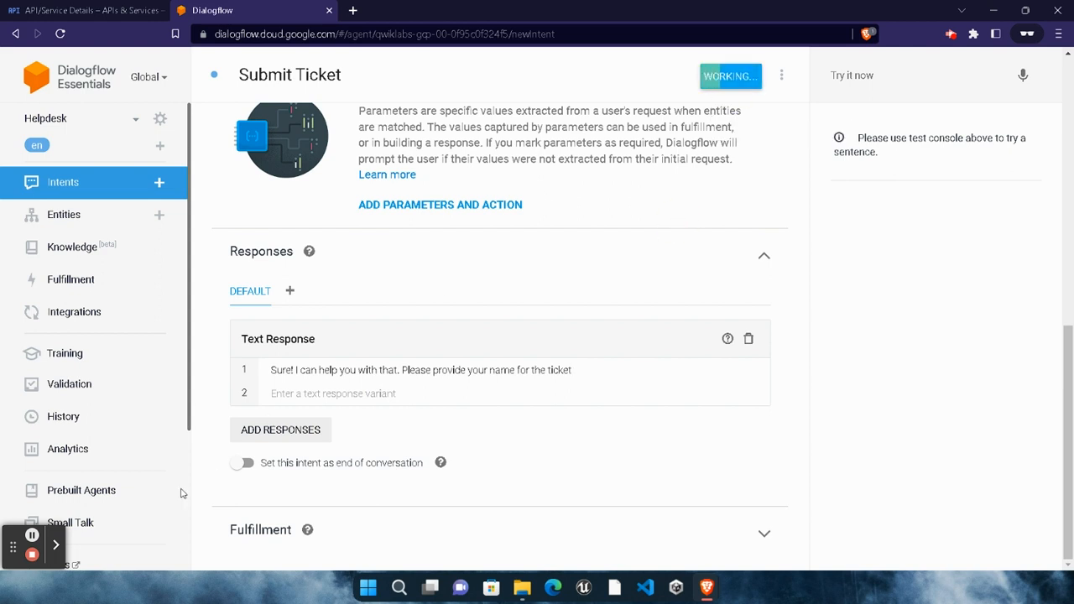
click(32, 536)
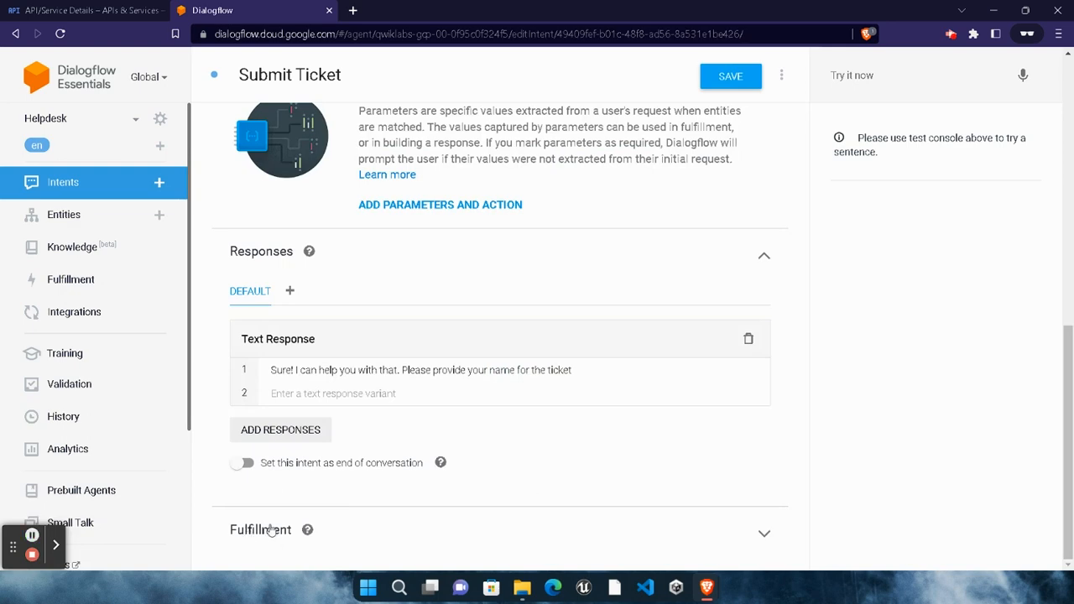
mouse_move(706, 587)
click(553, 511)
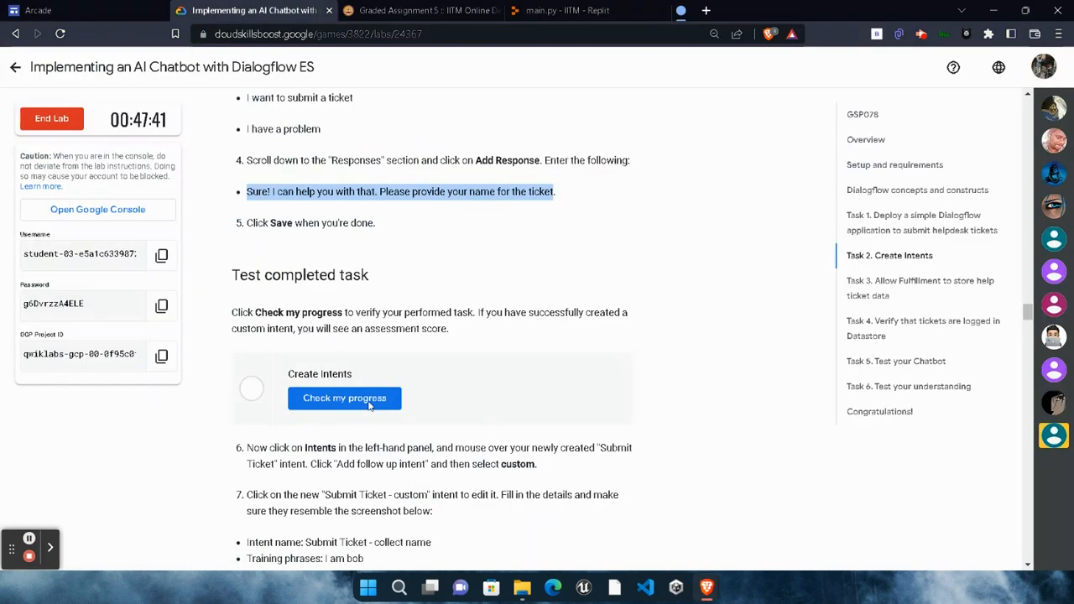
click(369, 406)
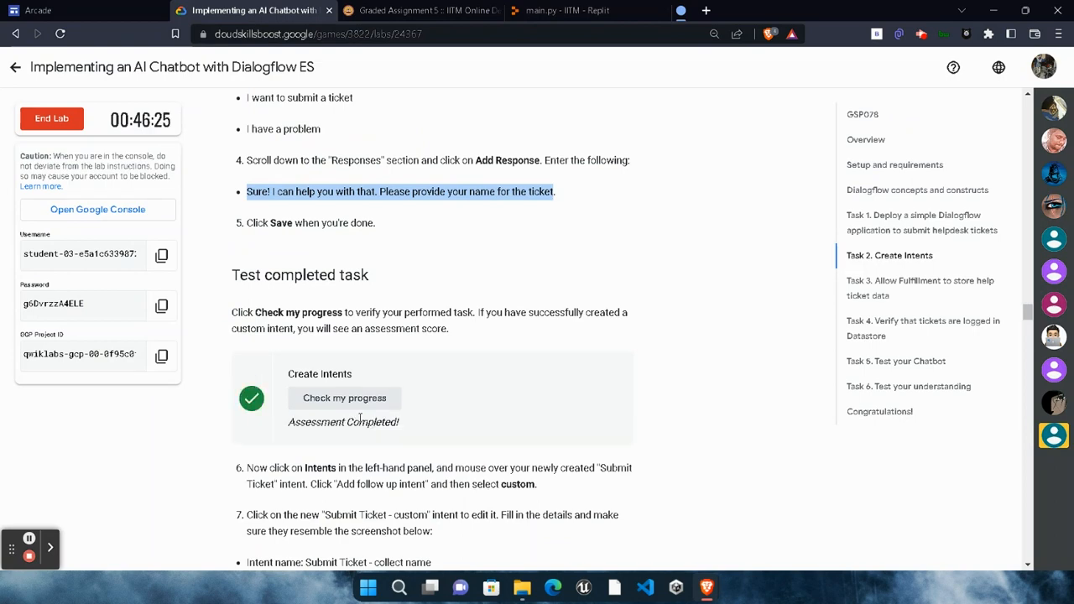
Copy the complete index.js code block from the lab's Task 3 fulfillment instructions.
scroll(316, 431, down, 9)
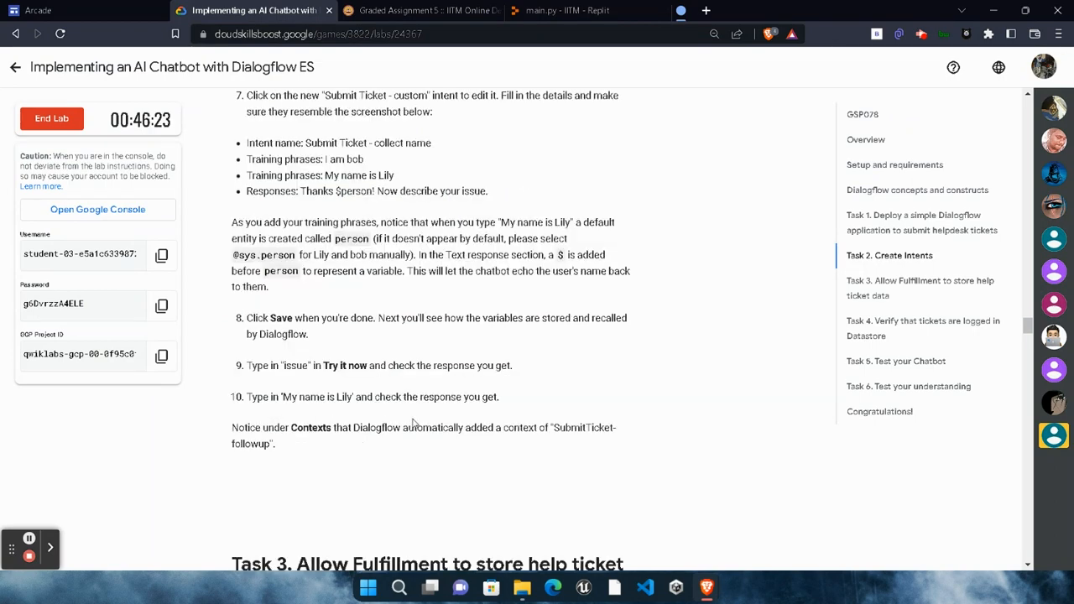
scroll(413, 420, down, 3)
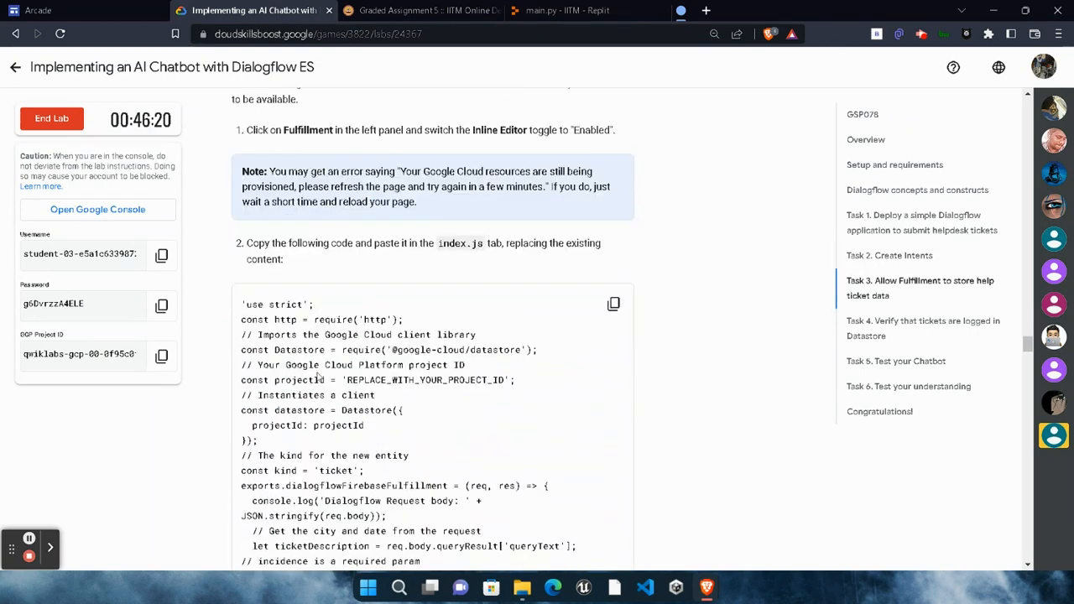
click(614, 304)
scroll(267, 245, down, 2)
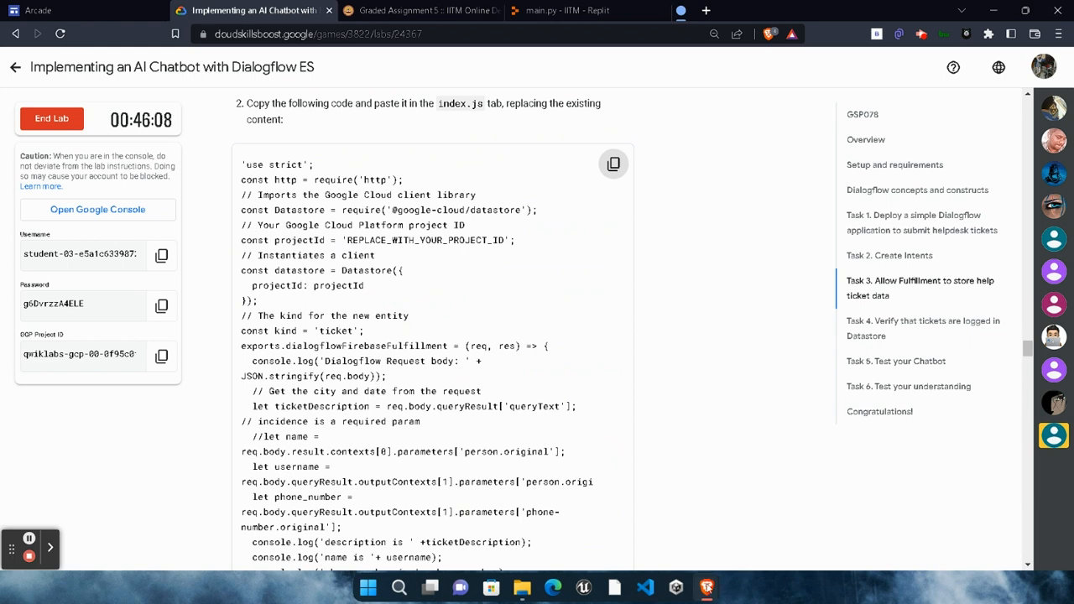
Switch to Dialogflow and open the Fulfillment page, leaving the Submit Ticket intent without saving.
mouse_move(705, 587)
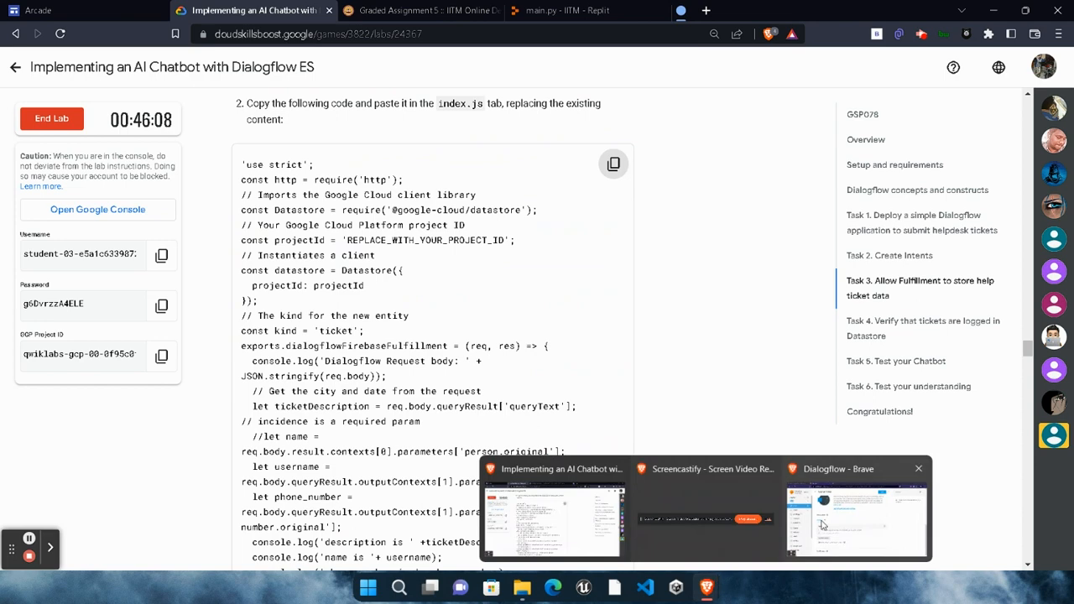
click(822, 524)
click(37, 527)
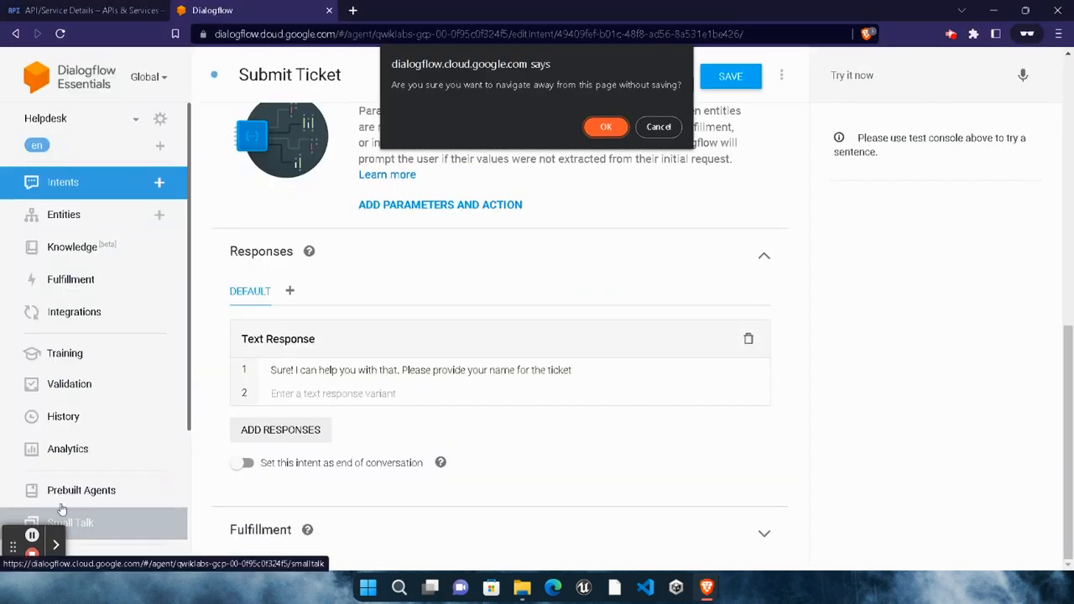
click(656, 127)
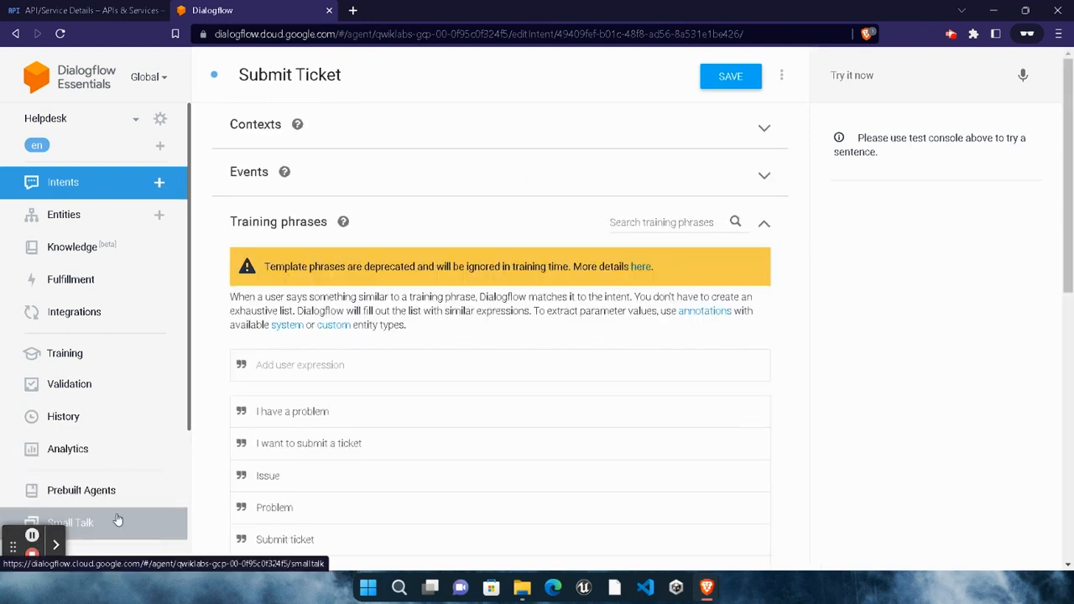
click(99, 290)
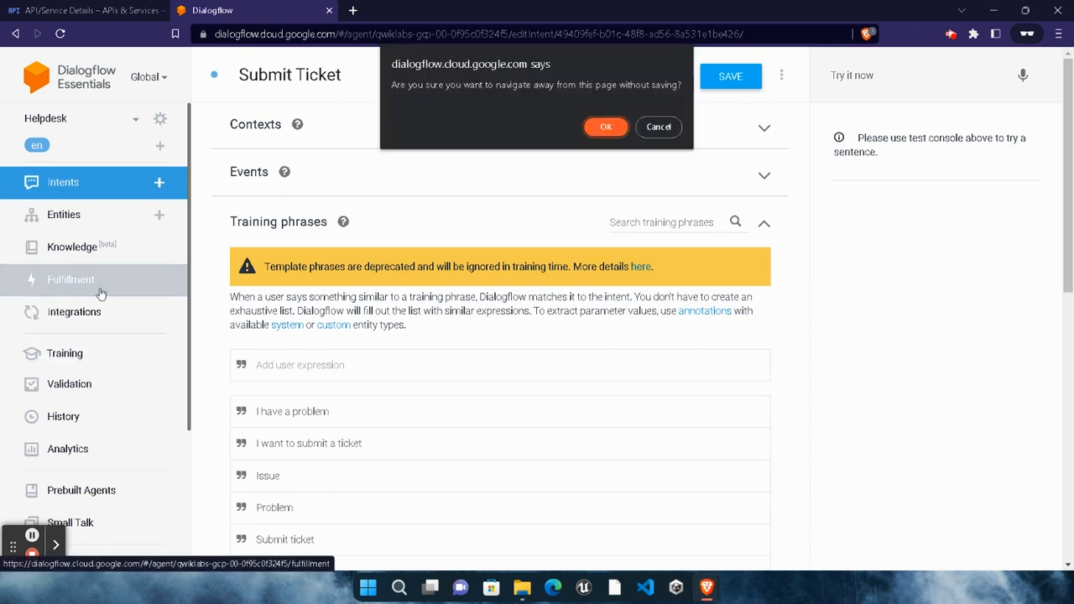
click(607, 126)
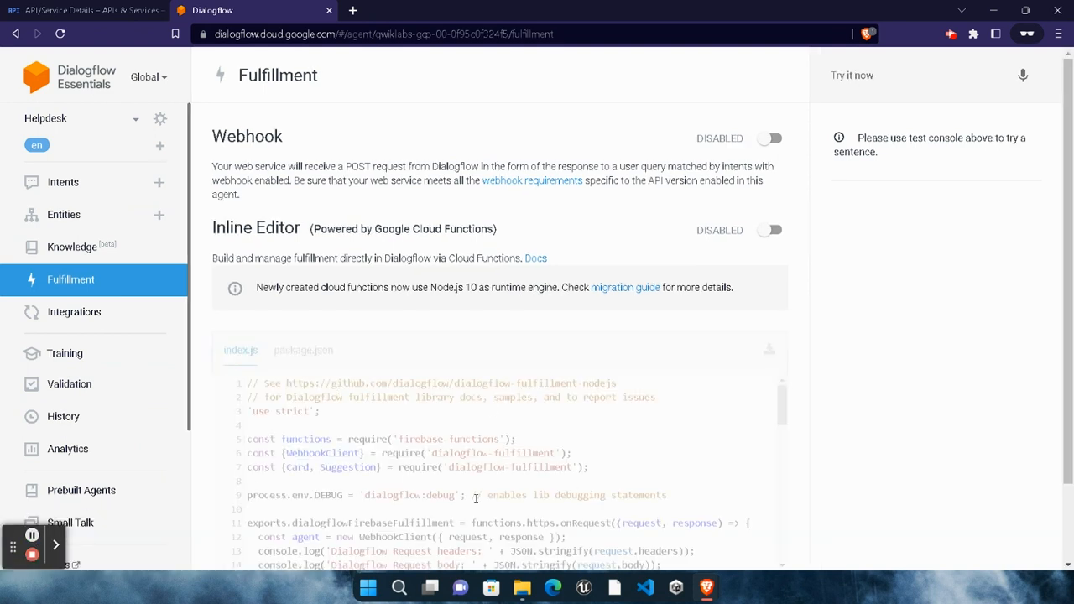
Enable the Inline Editor and replace the whole content of index.js with the code copied from the lab.
click(761, 231)
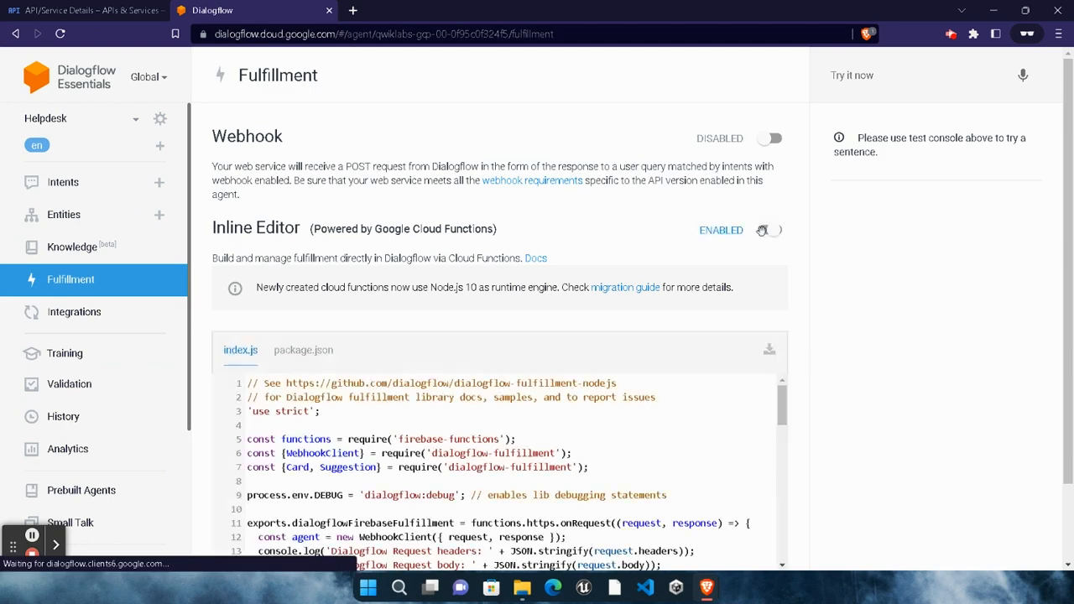
scroll(560, 408, down, 3)
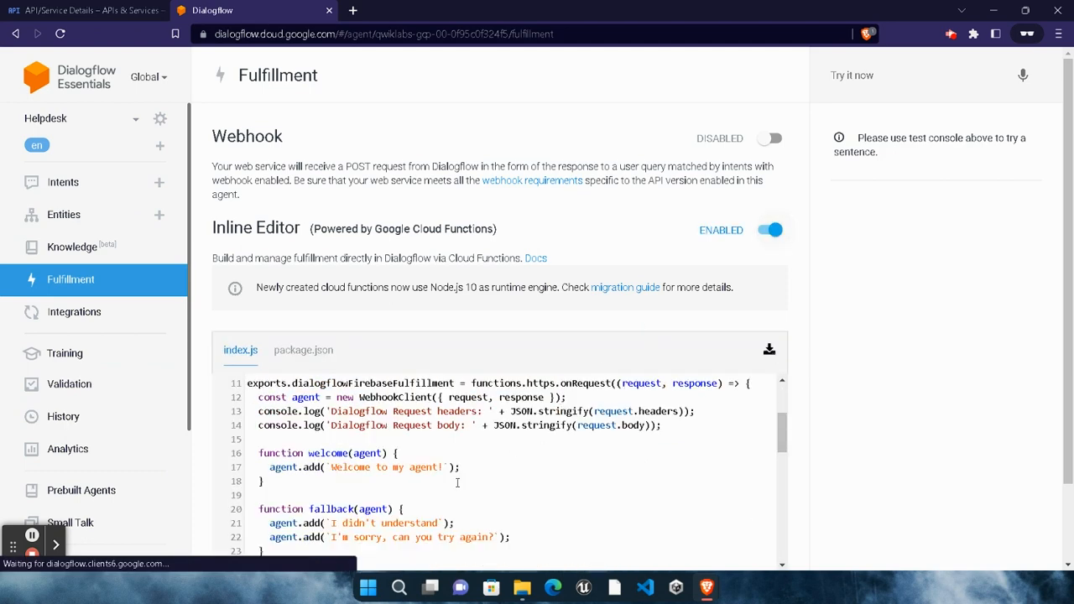
key(ctrl+a)
key(Delete)
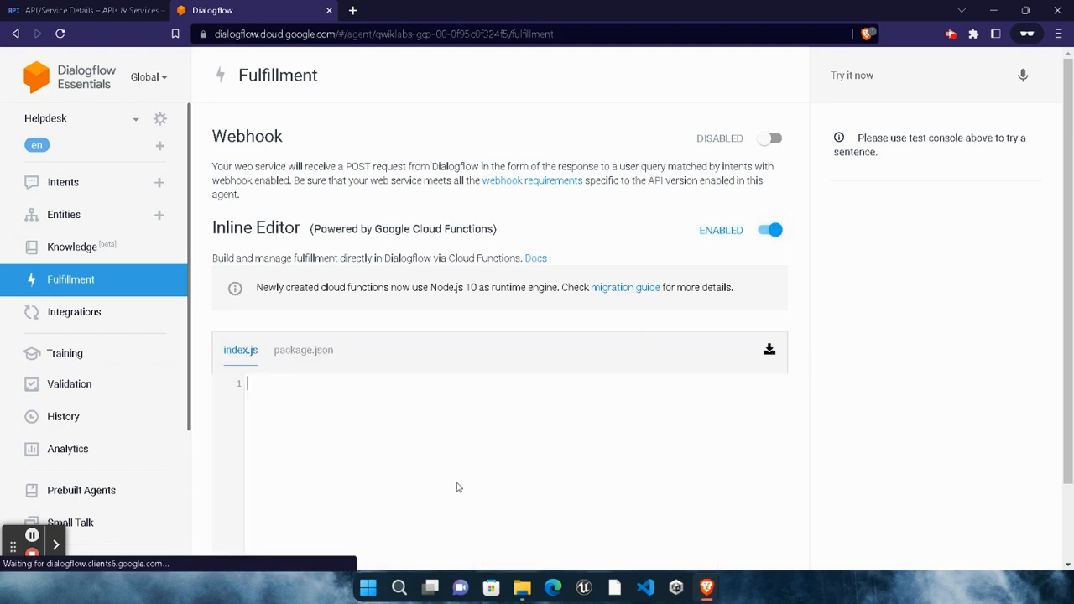
key(ctrl+v)
scroll(372, 476, down, 1)
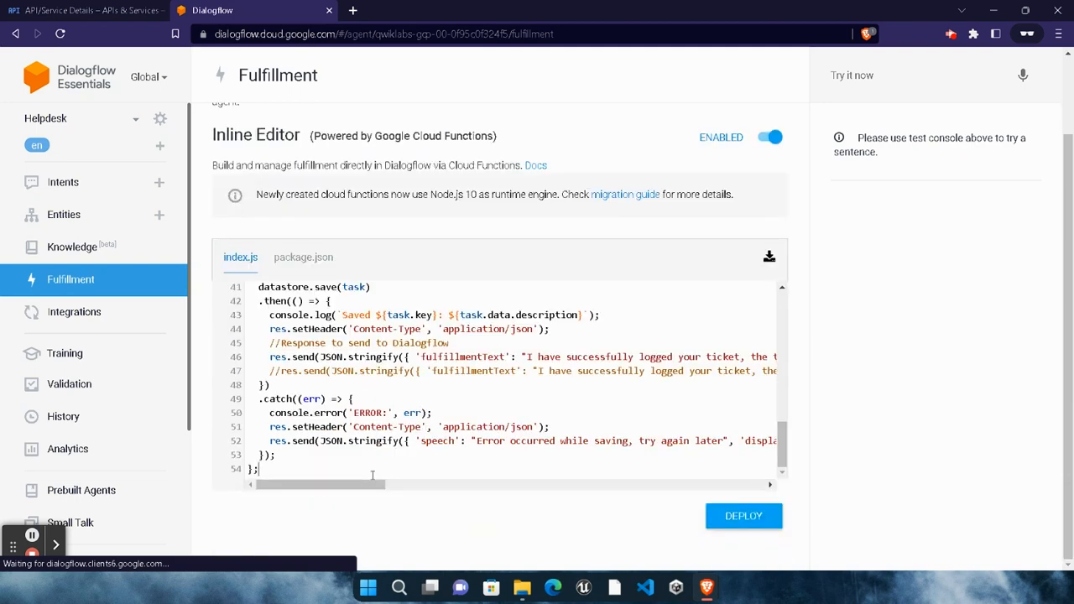
Replace the REPLACE_WITH_YOUR_PROJECT_ID placeholder in index.js with the GCP Project ID copied from the lab page.
scroll(352, 391, up, 10)
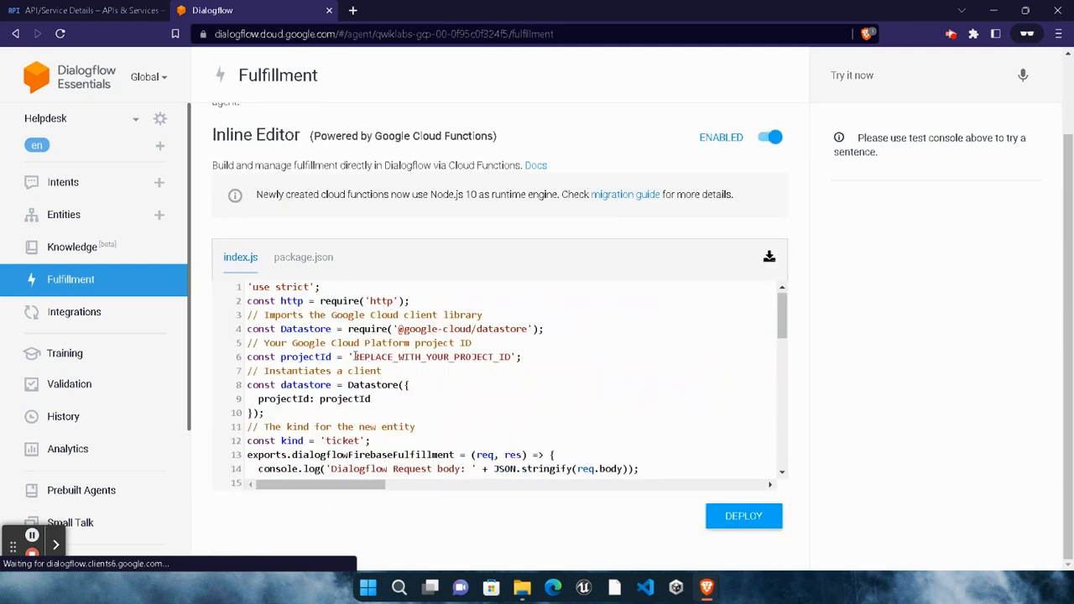
drag(355, 356, 512, 356)
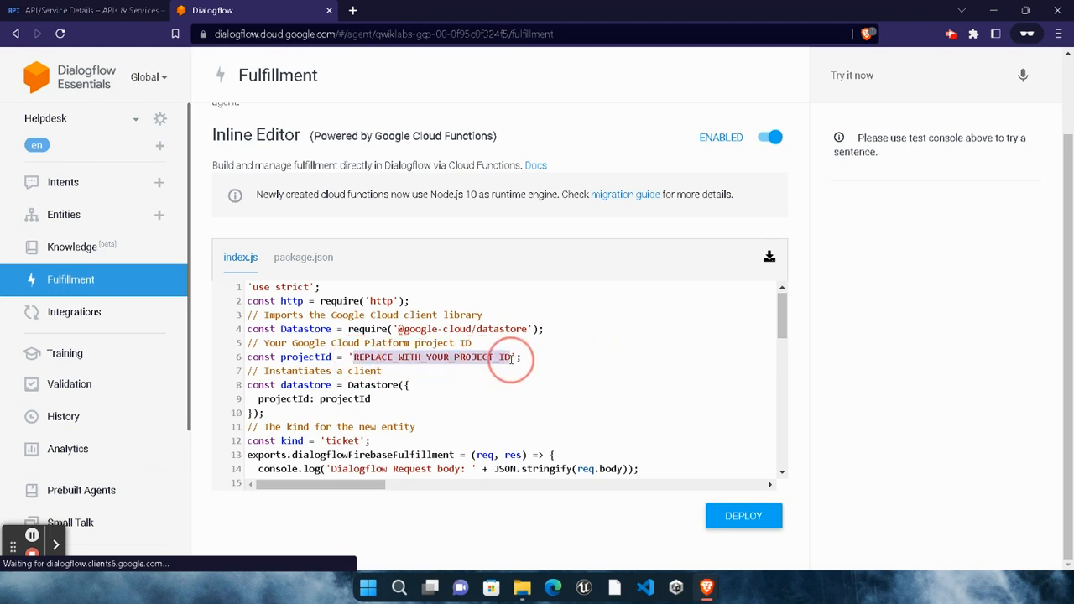
key(BackSpace)
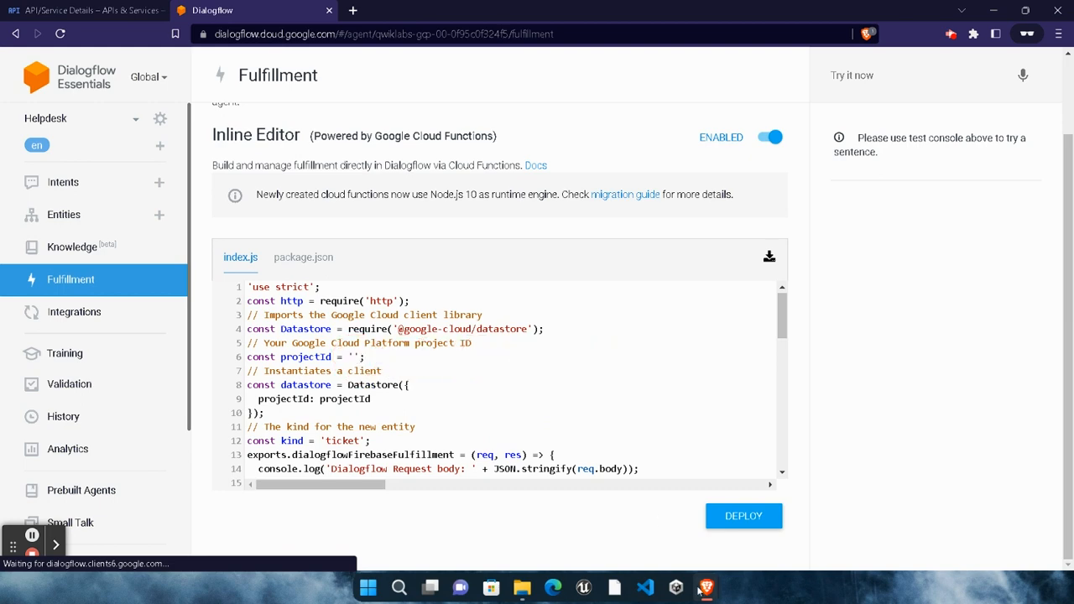
mouse_move(703, 588)
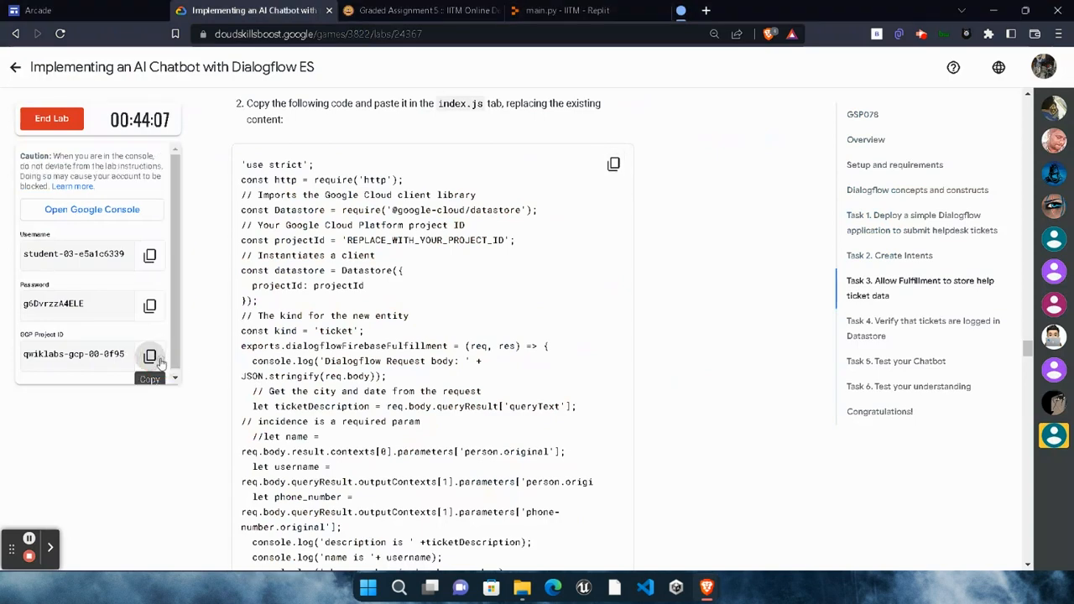
click(161, 354)
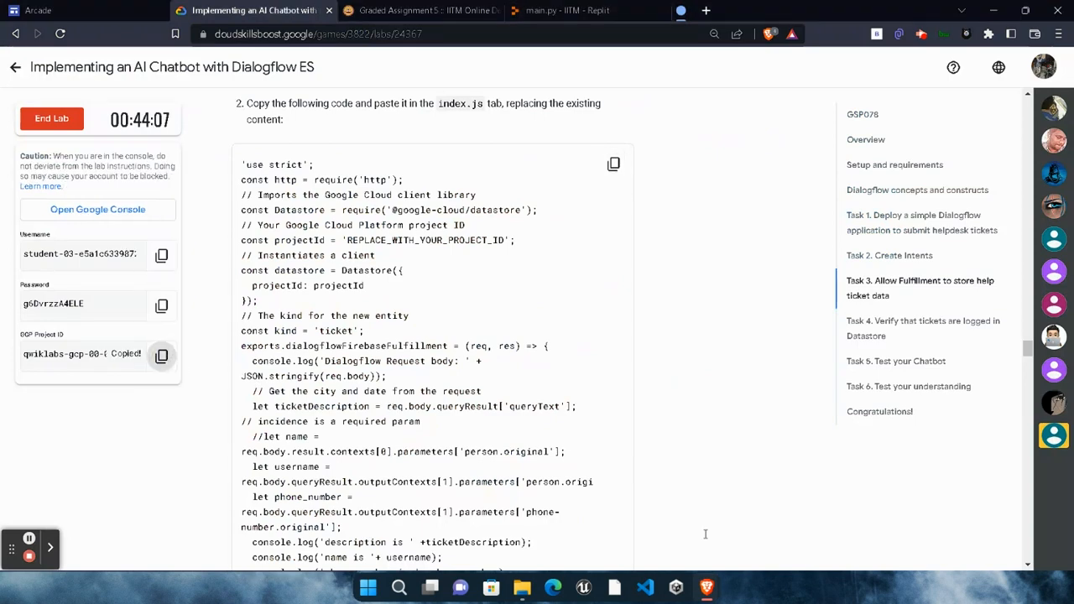
mouse_move(706, 587)
click(789, 547)
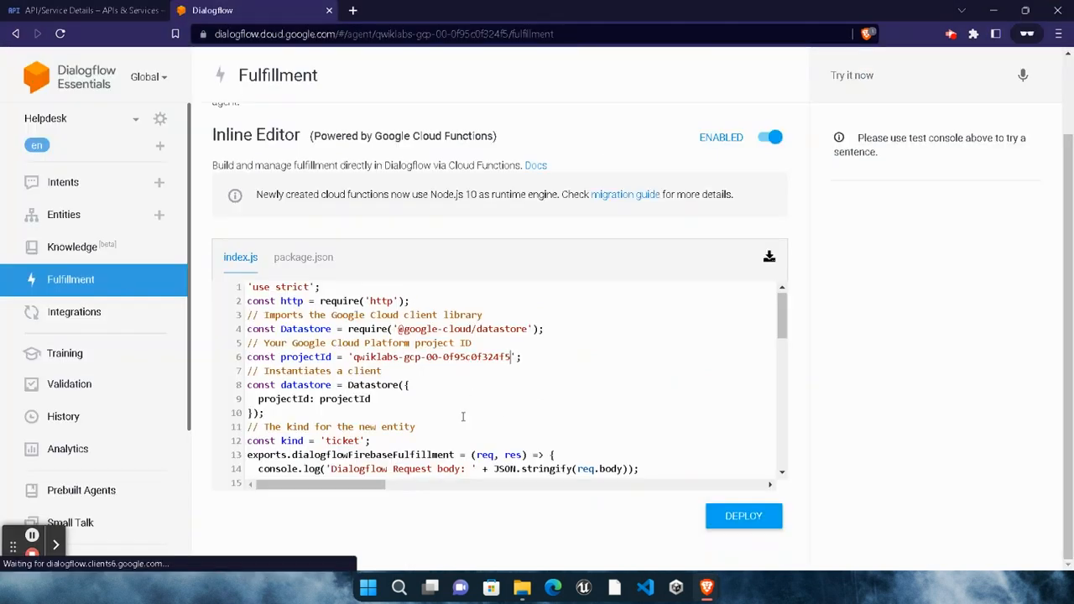
click(305, 258)
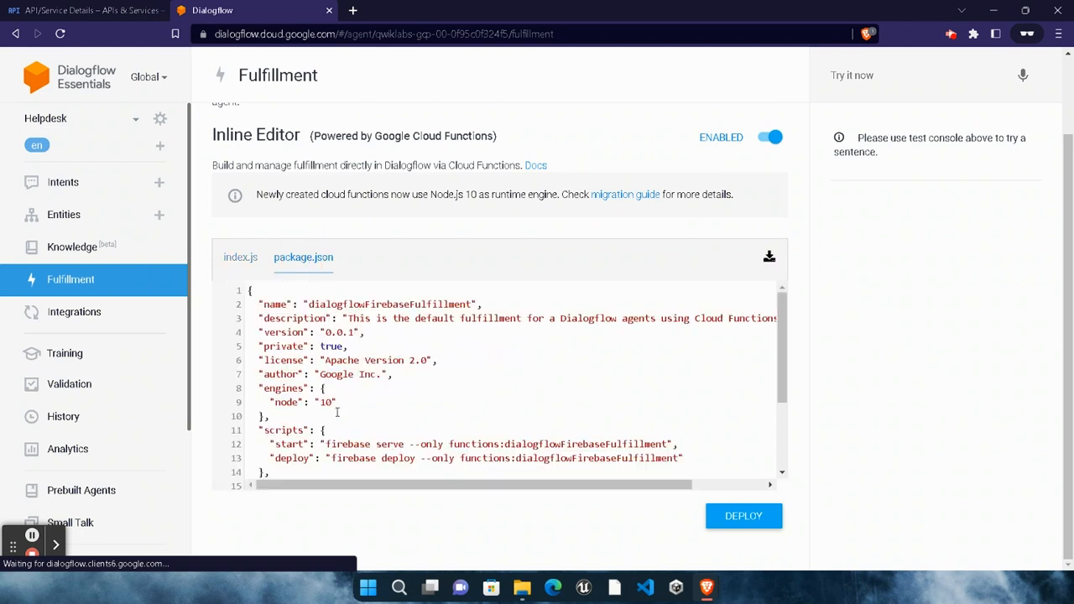
scroll(377, 408, down, 3)
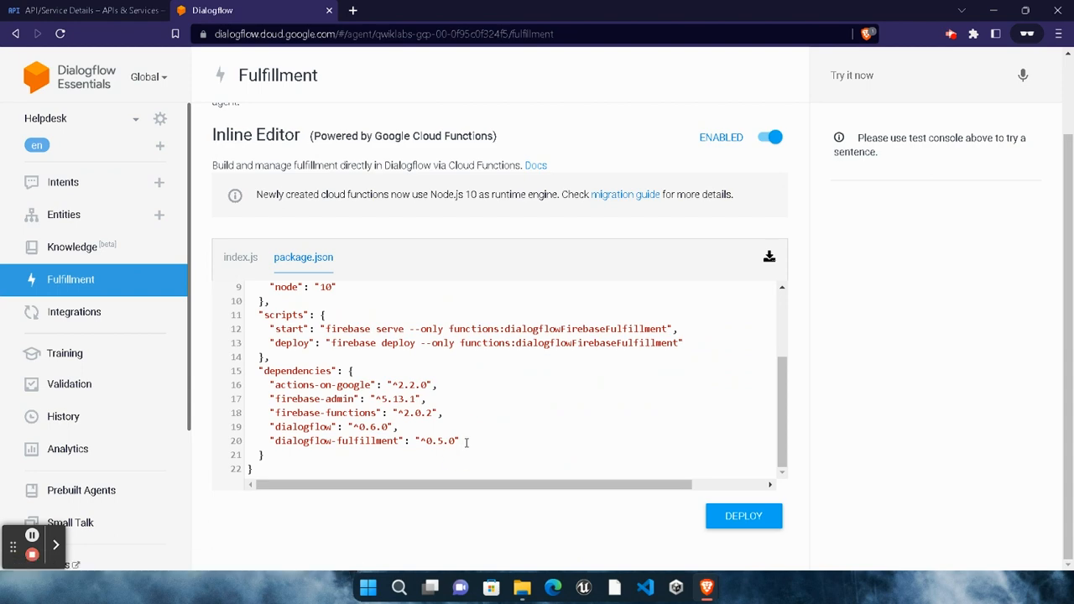
key(Return)
mouse_move(706, 587)
click(554, 507)
scroll(387, 372, down, 10)
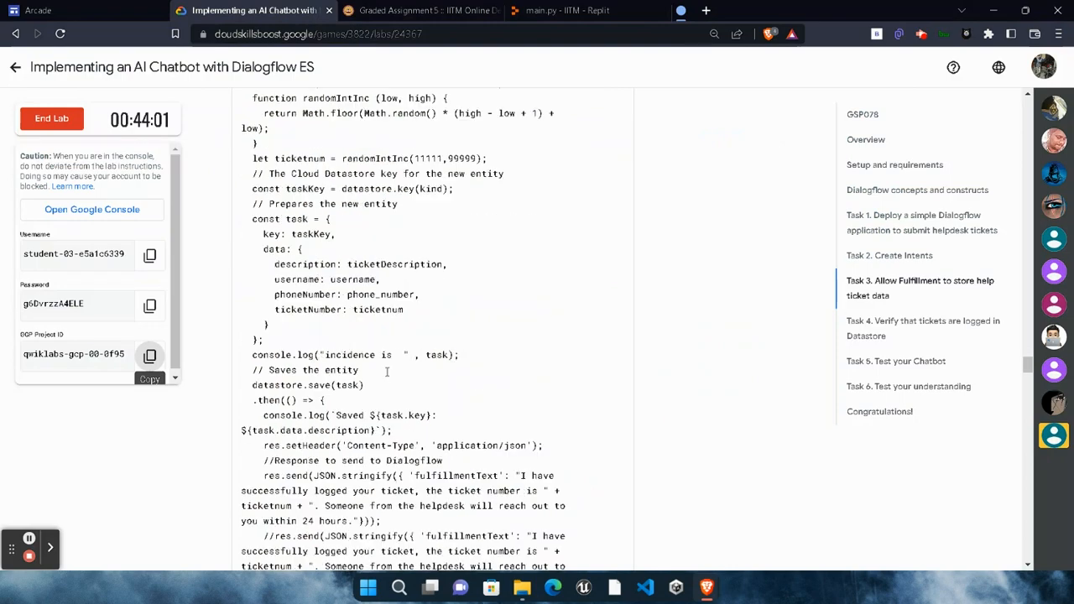
scroll(387, 372, down, 1)
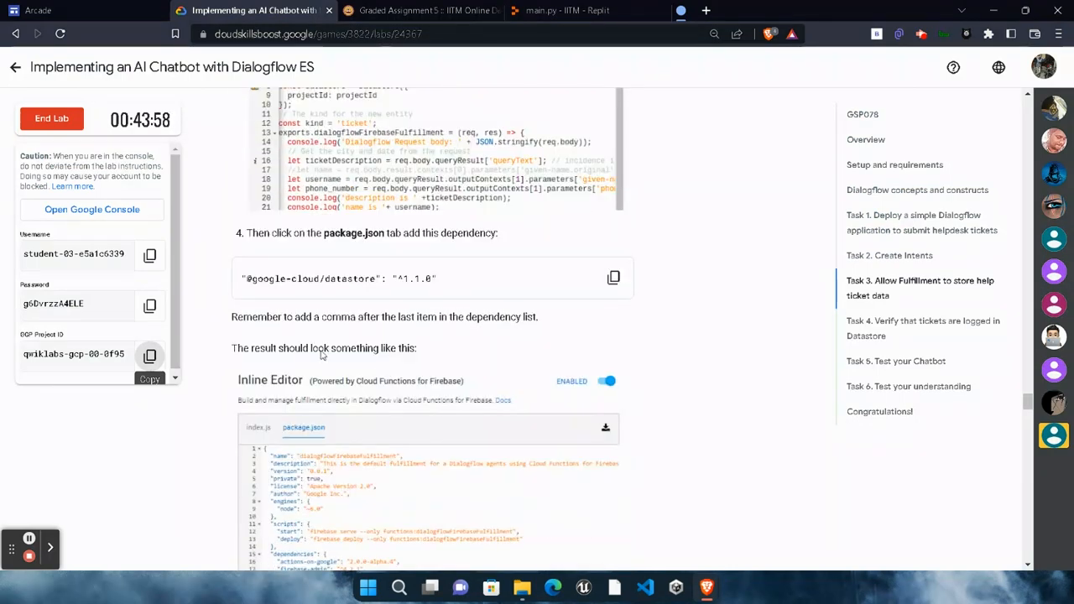
click(613, 281)
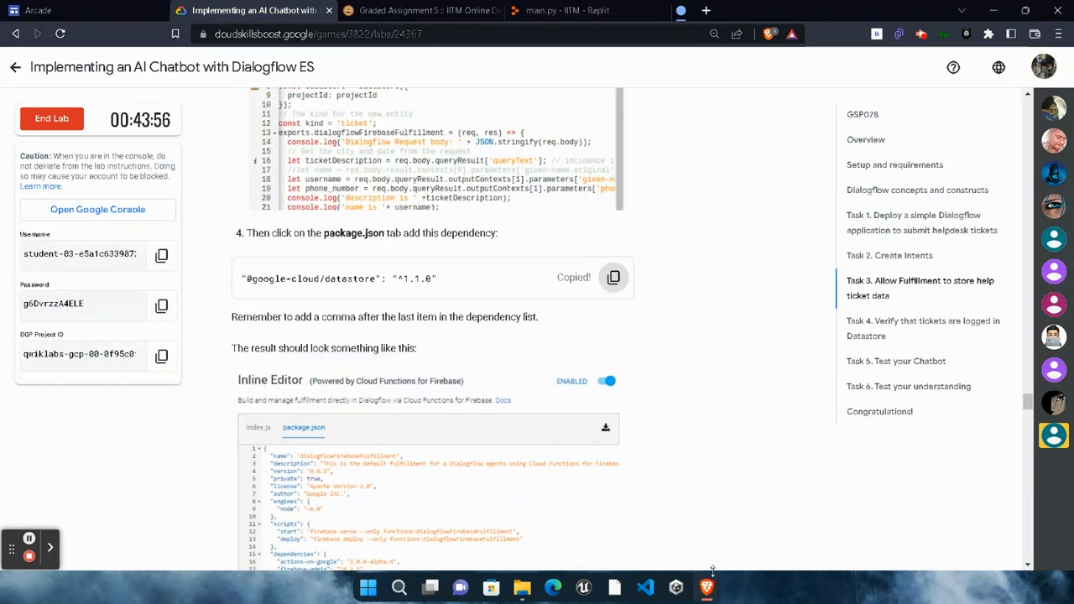
mouse_move(706, 587)
click(881, 541)
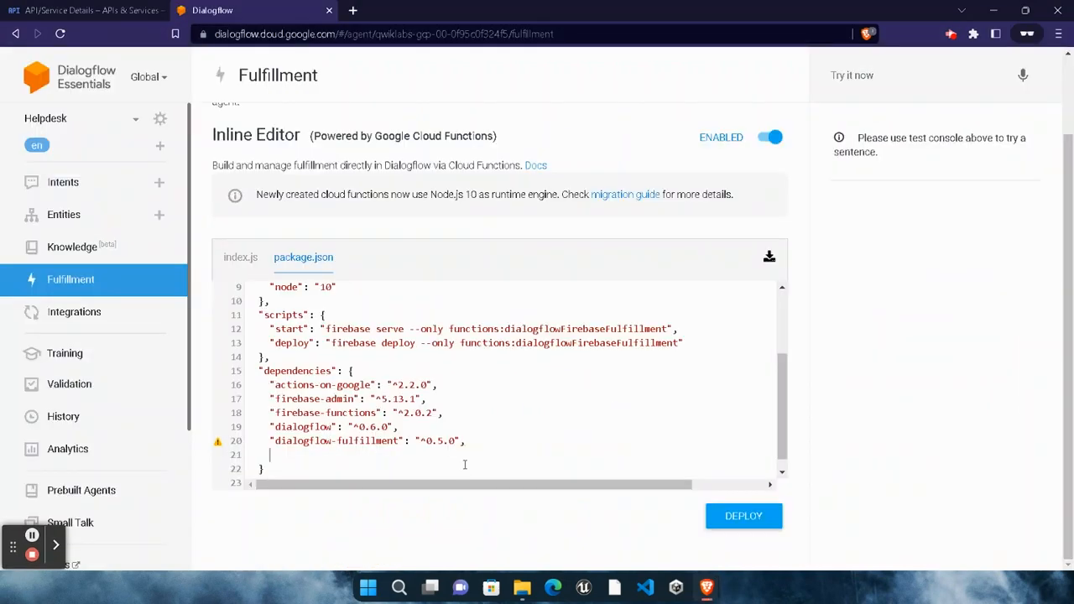
key(ctrl+v)
Deploy the fulfillment code and check the progress of "Allow Fulfillment to Store Help Ticket Data" on the lab page.
click(723, 524)
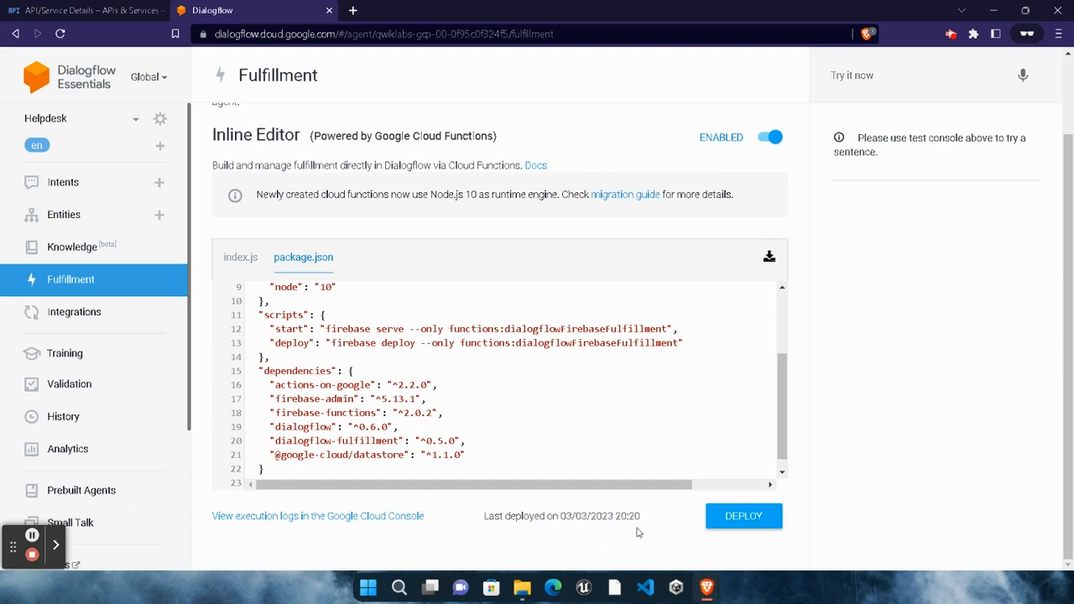
mouse_move(703, 582)
click(554, 528)
scroll(551, 489, down, 4)
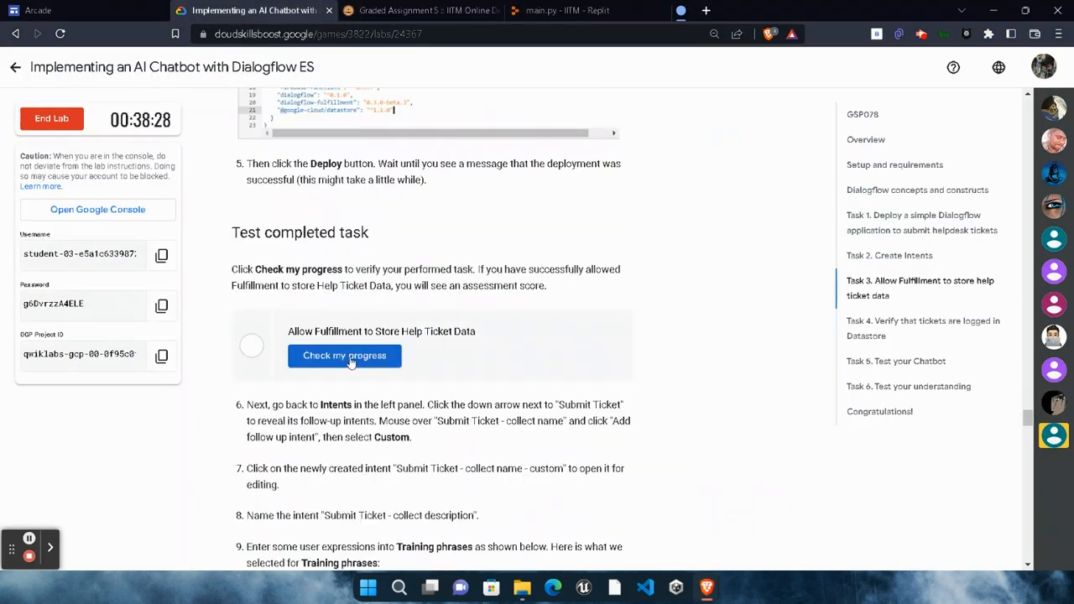
click(306, 355)
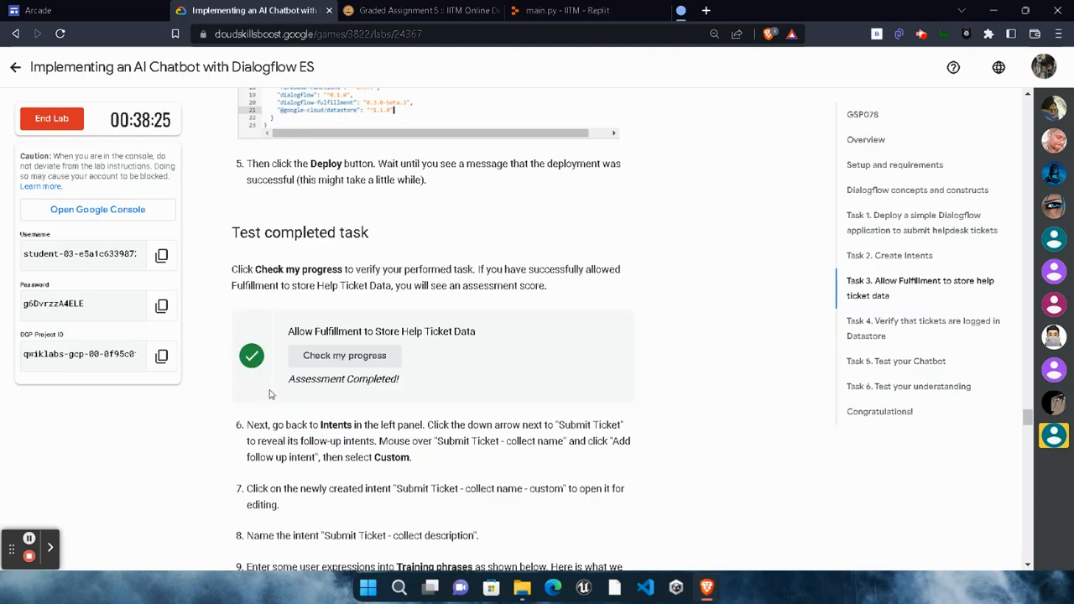
Copy the intent name "Submit Ticket - collect description" from the lab's Task 3 instructions.
scroll(395, 412, down, 2)
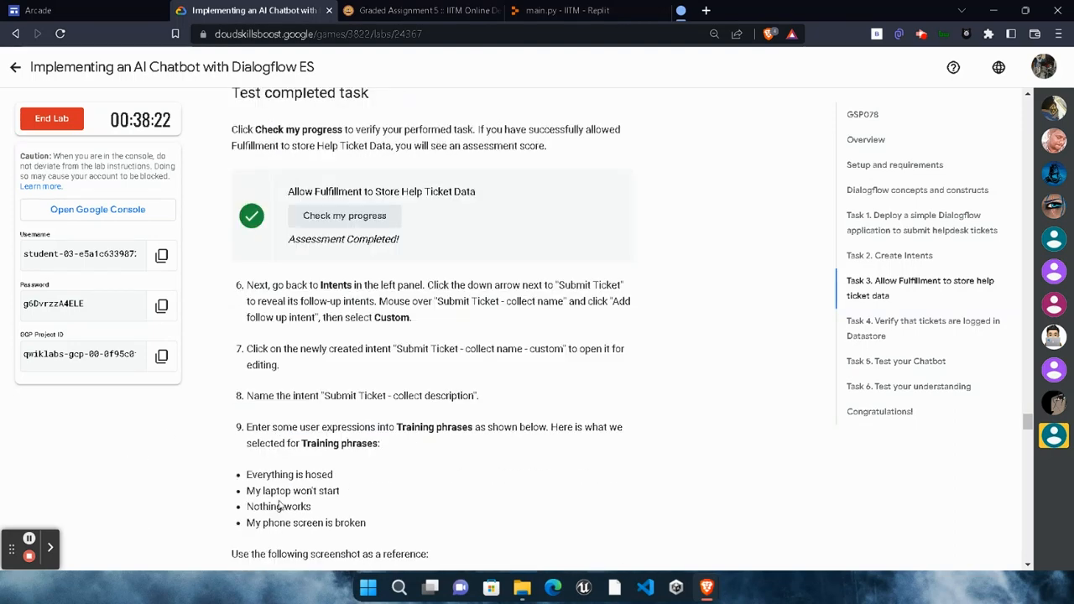
scroll(279, 505, down, 2)
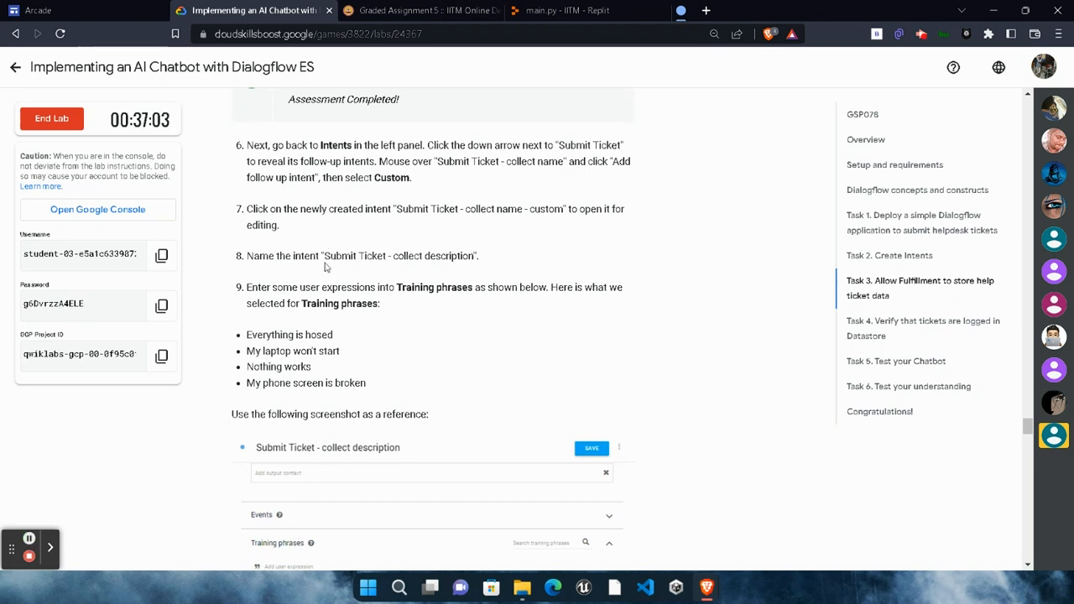
drag(330, 256, 391, 256)
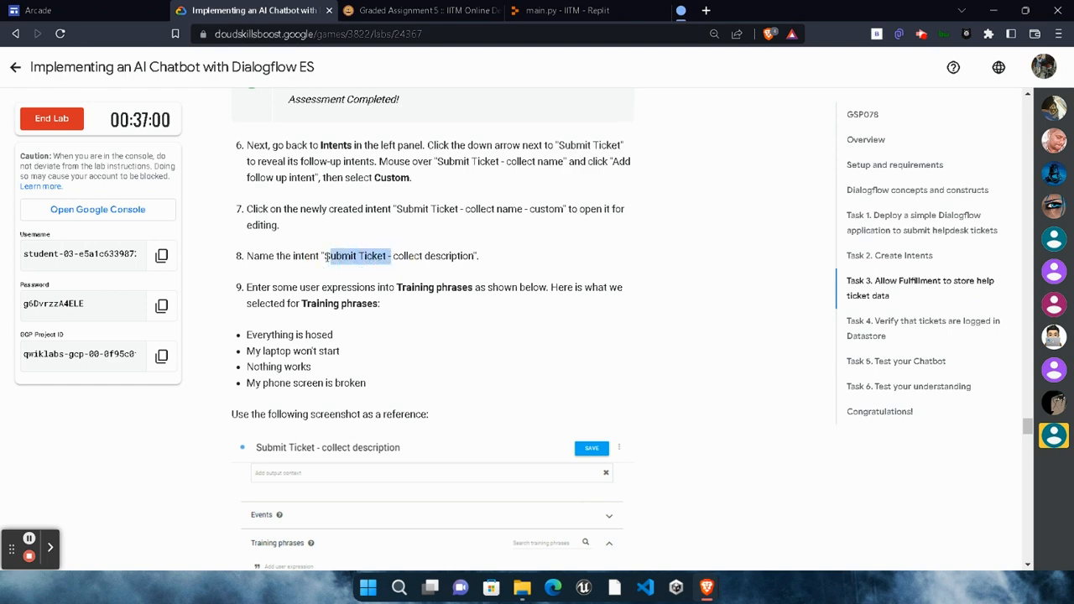
drag(324, 258, 472, 258)
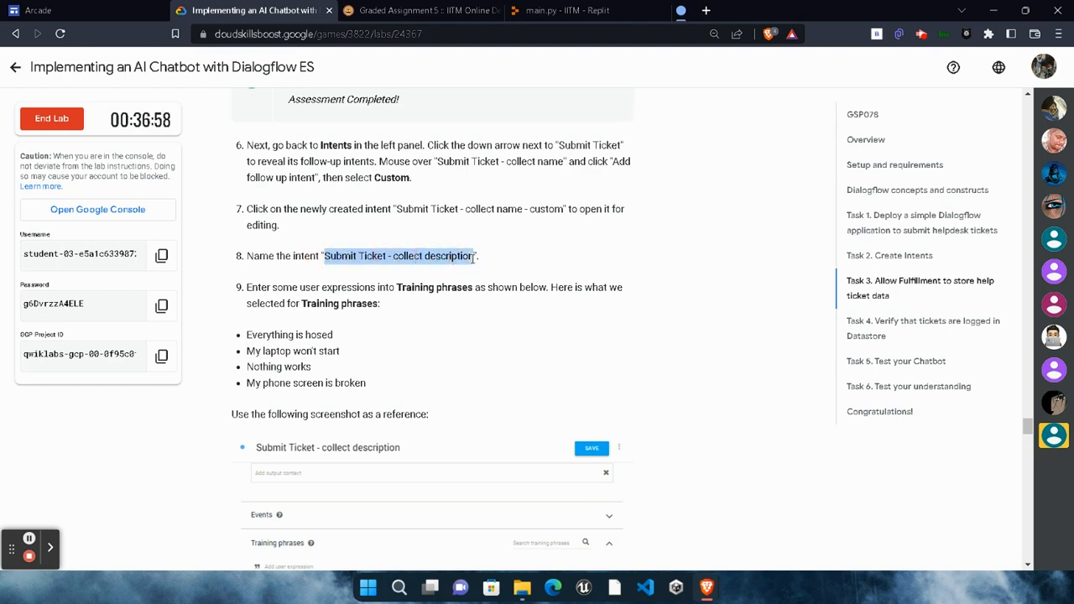
Switch to Dialogflow and add a custom follow-up intent to the Submit Ticket intent.
mouse_move(706, 587)
click(805, 528)
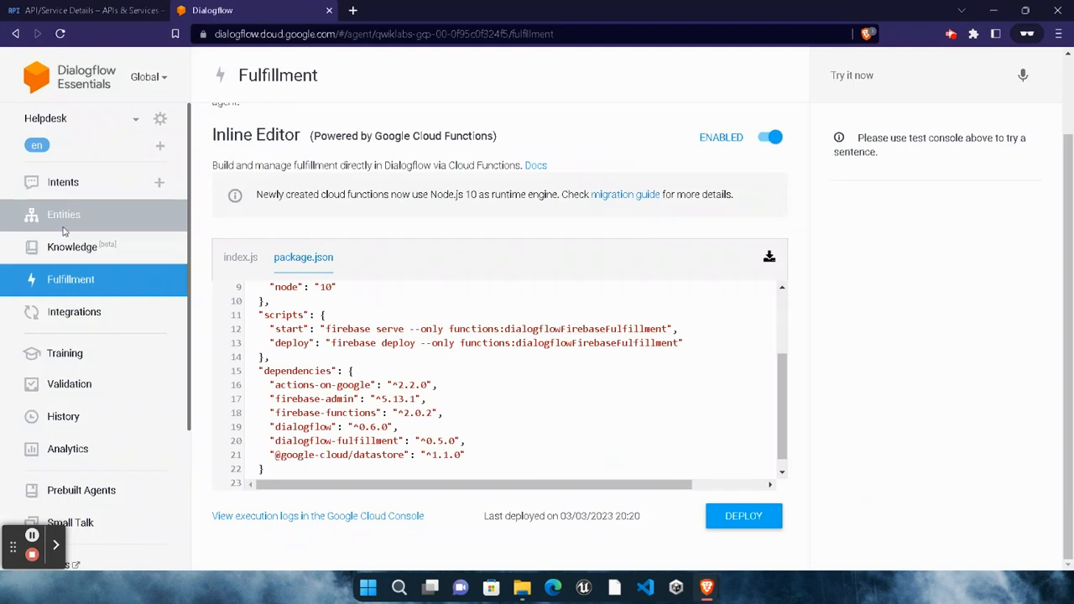
click(75, 183)
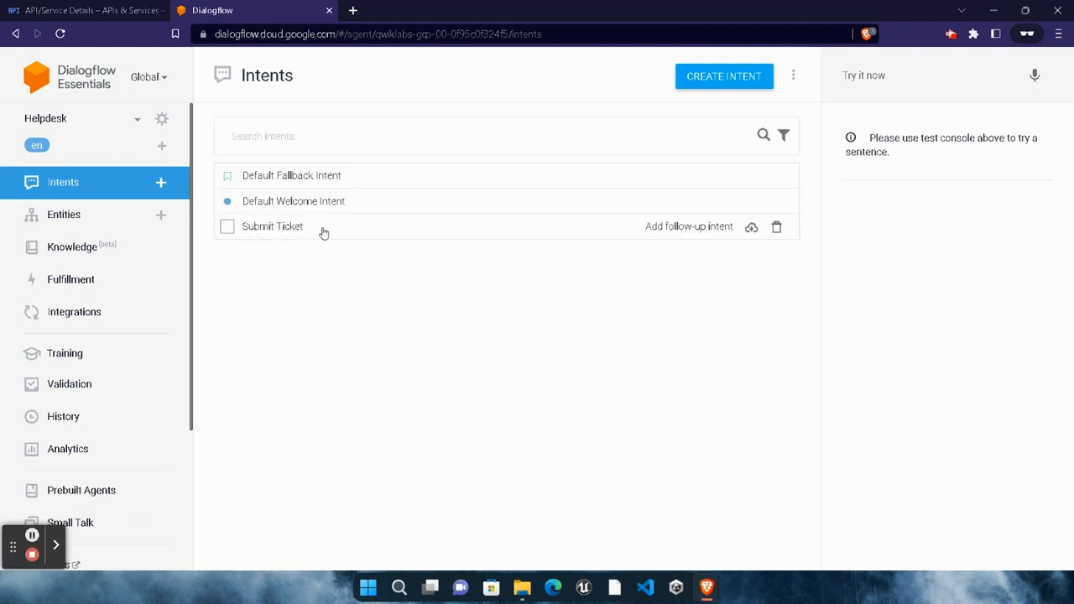
click(675, 231)
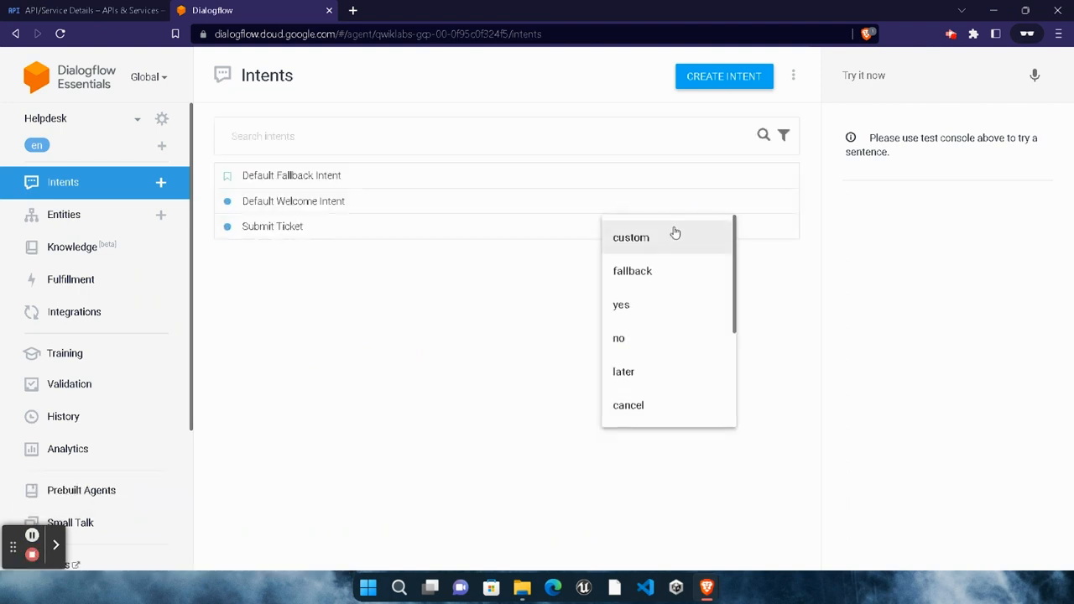
scroll(662, 370, down, 3)
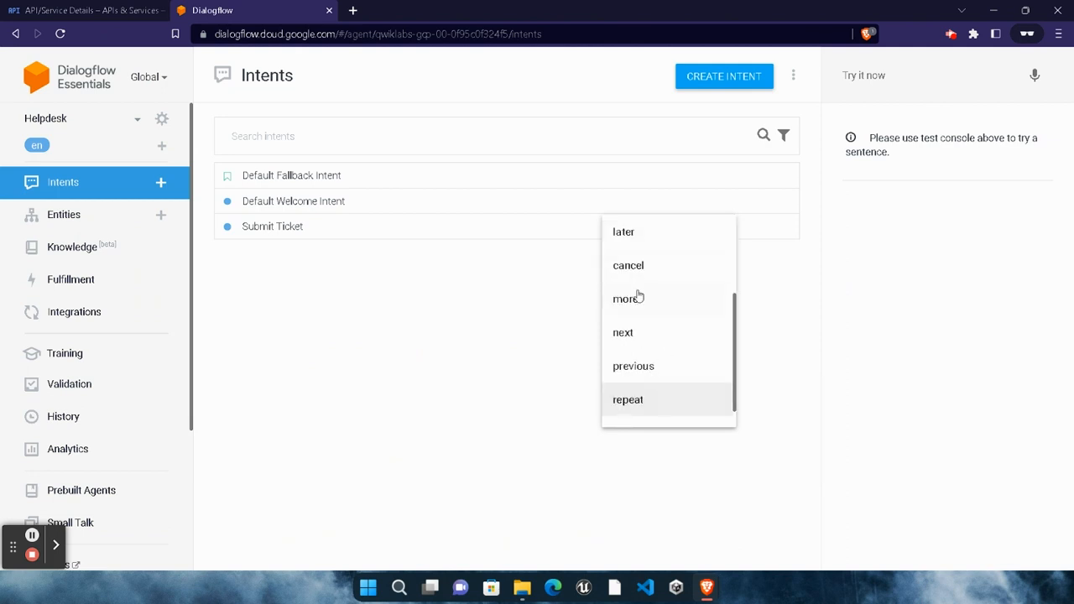
scroll(630, 412, up, 3)
click(630, 241)
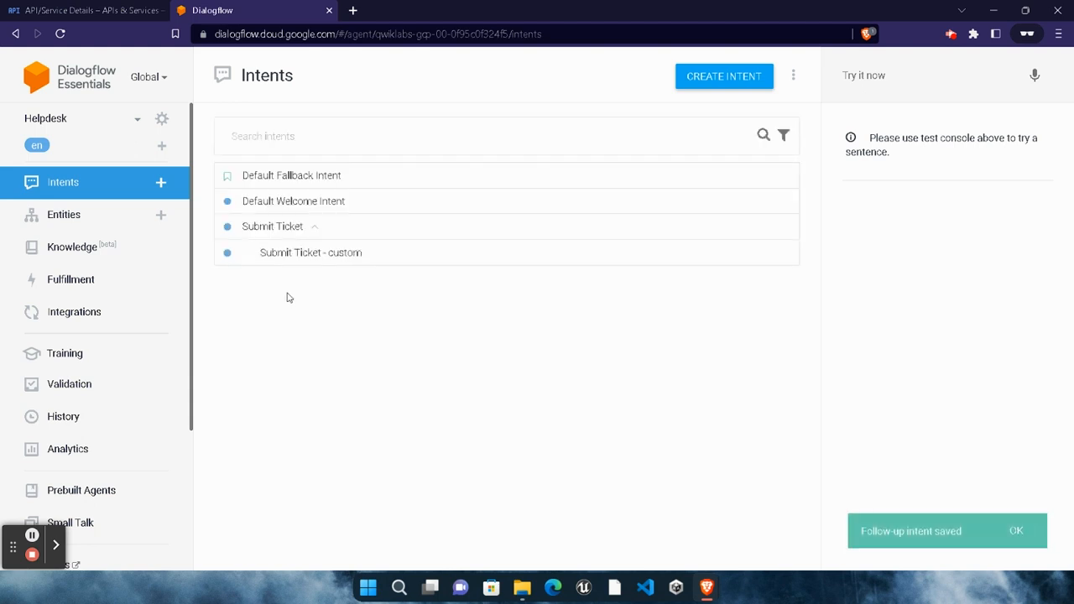
Open the Submit Ticket - custom intent and rename it "Submit Ticket - collect description".
click(295, 256)
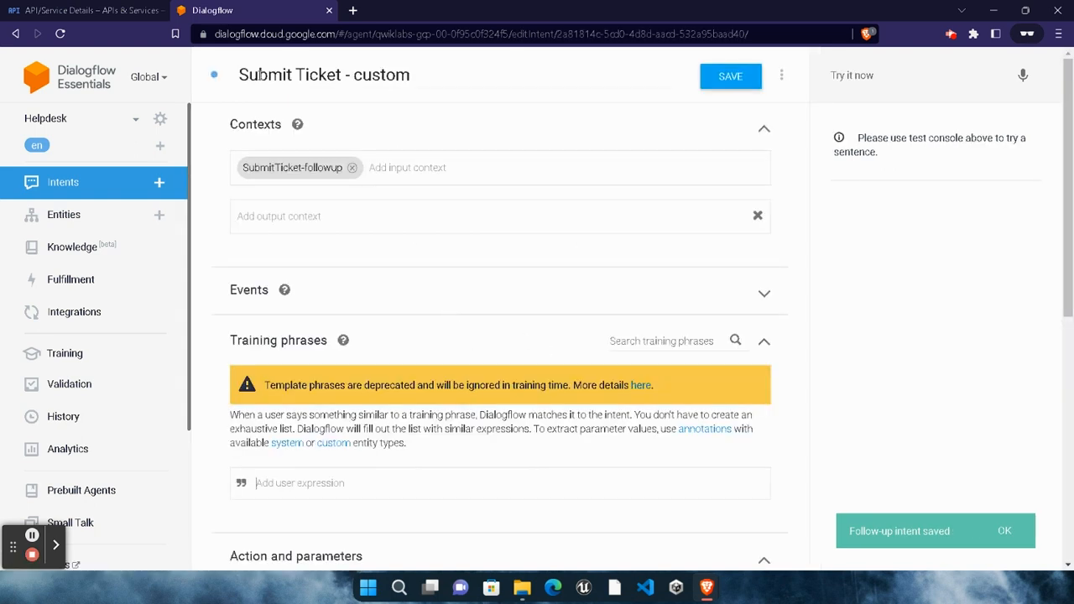
drag(249, 74, 425, 74)
key(BackSpace)
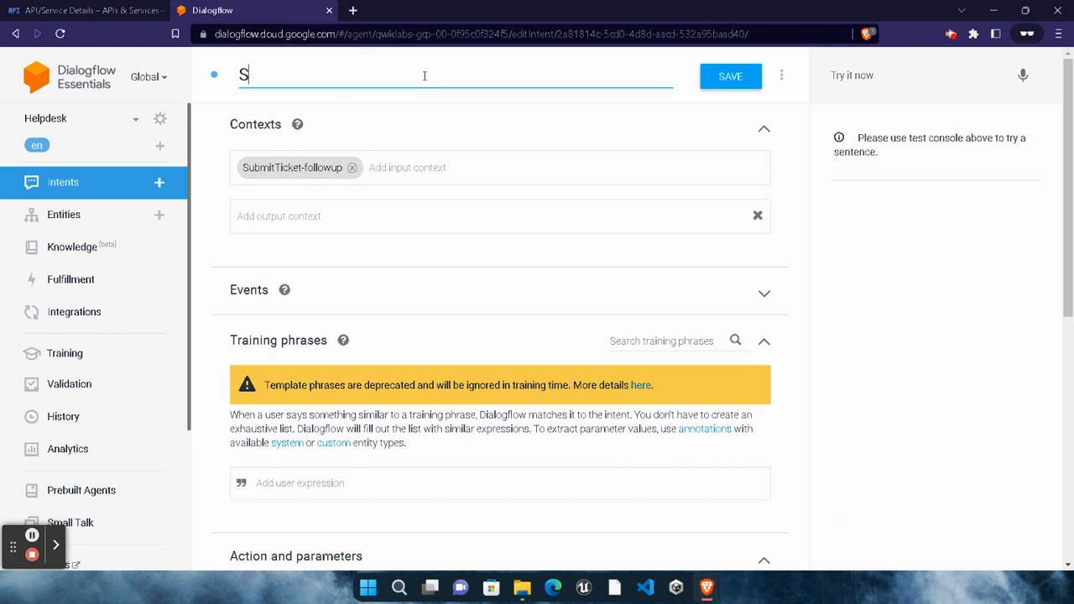
key(ctrl+v)
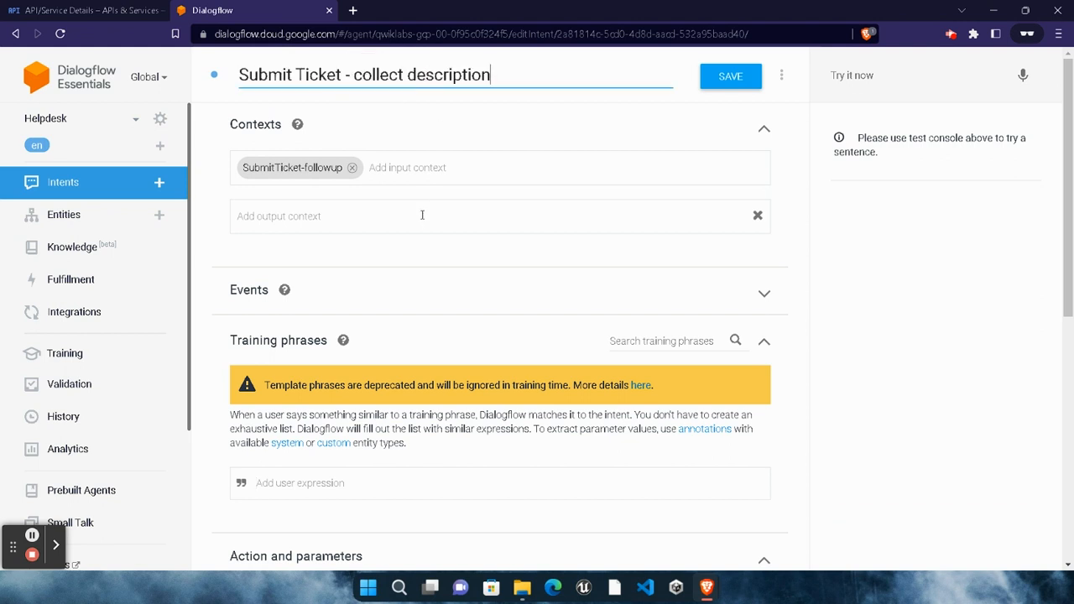
Copy "Everything is hosed" from the lab instructions and add it as a training phrase of the follow-up intent.
scroll(351, 312, down, 3)
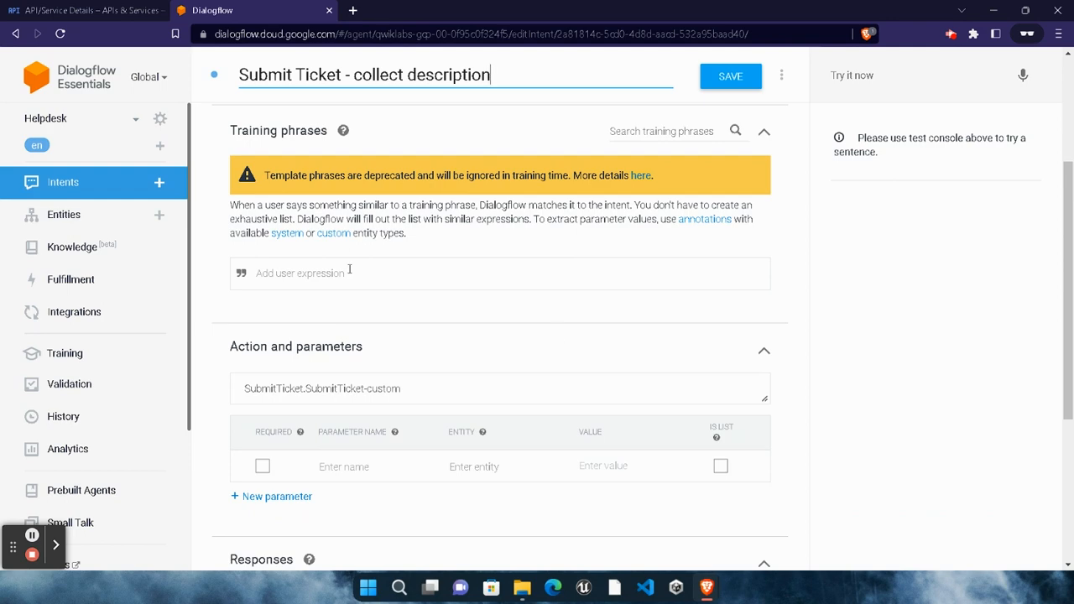
mouse_move(706, 588)
click(579, 495)
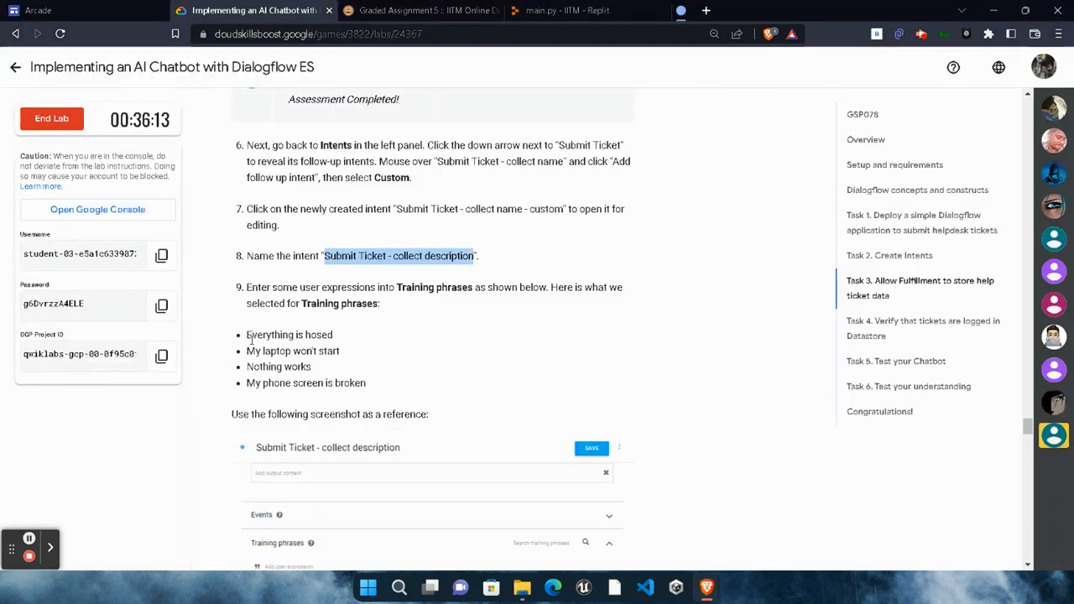
drag(245, 336, 335, 338)
key(ctrl+c)
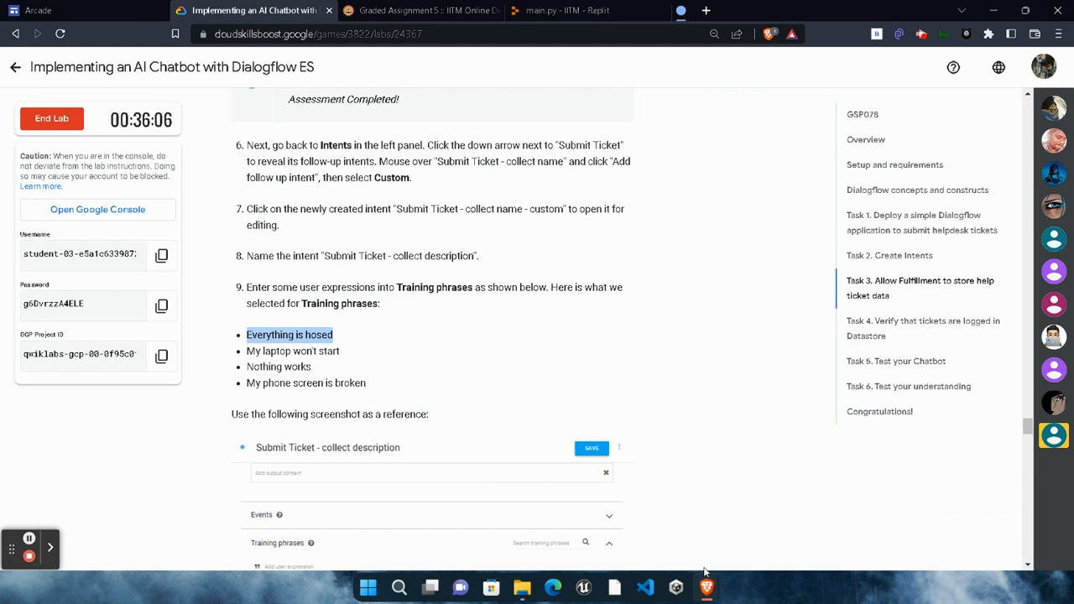
key(alt+Tab)
click(374, 270)
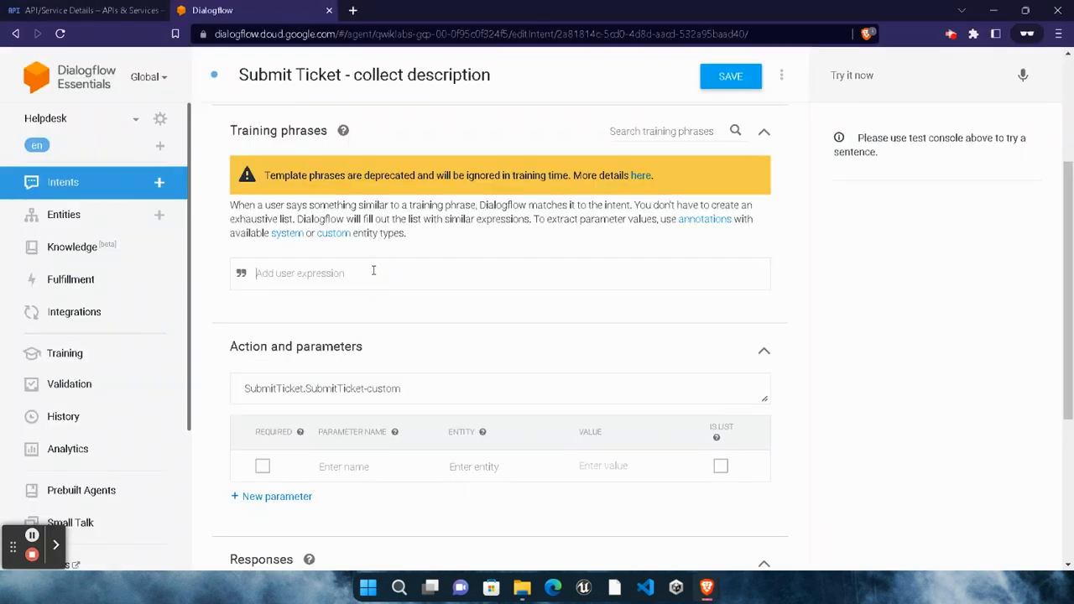
key(ctrl+v)
key(Return)
Add the lab's phrase "My laptop won't start" as a training phrase of the collect description intent.
key(alt+Tab)
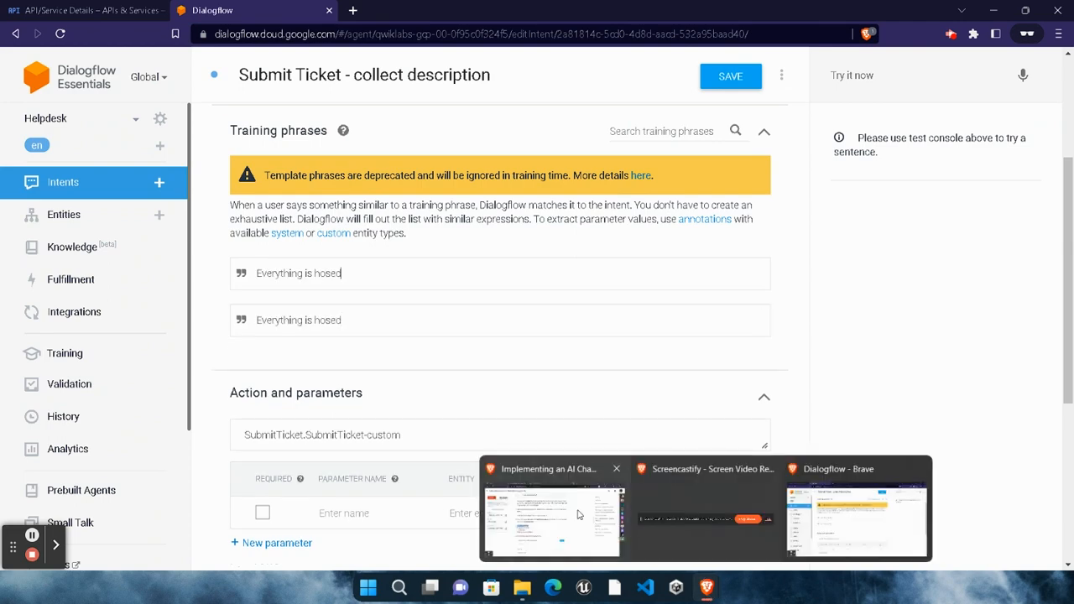
drag(243, 353, 346, 352)
key(ctrl+c)
key(alt+Tab)
key(ctrl+v)
key(Return)
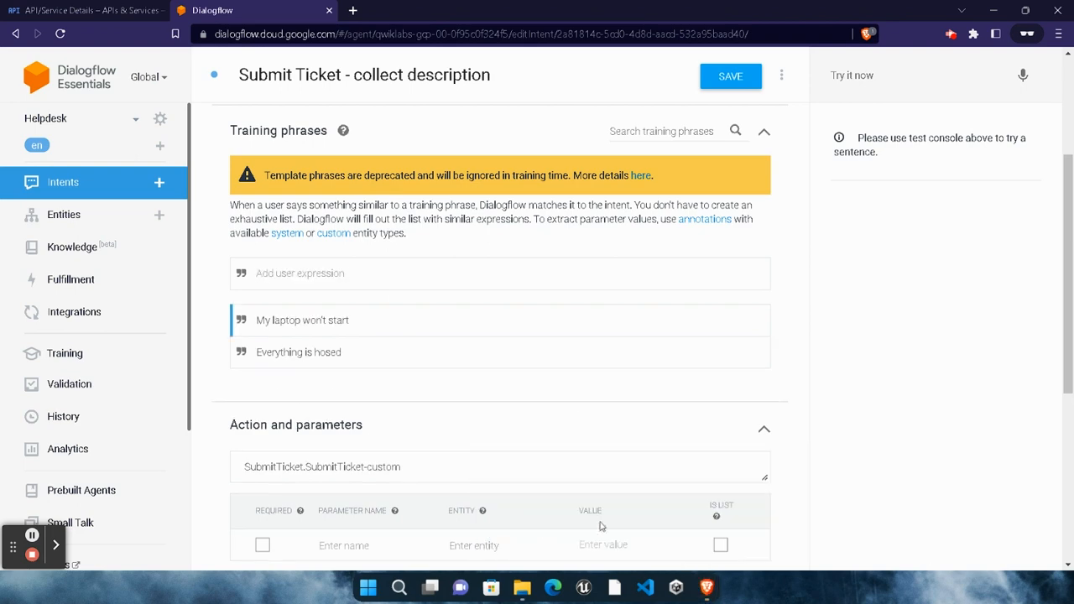
Add the lab's phrase "Nothing works" as a training phrase of the collect description intent.
key(alt+Tab)
drag(245, 366, 323, 367)
key(ctrl+c)
key(alt+Tab)
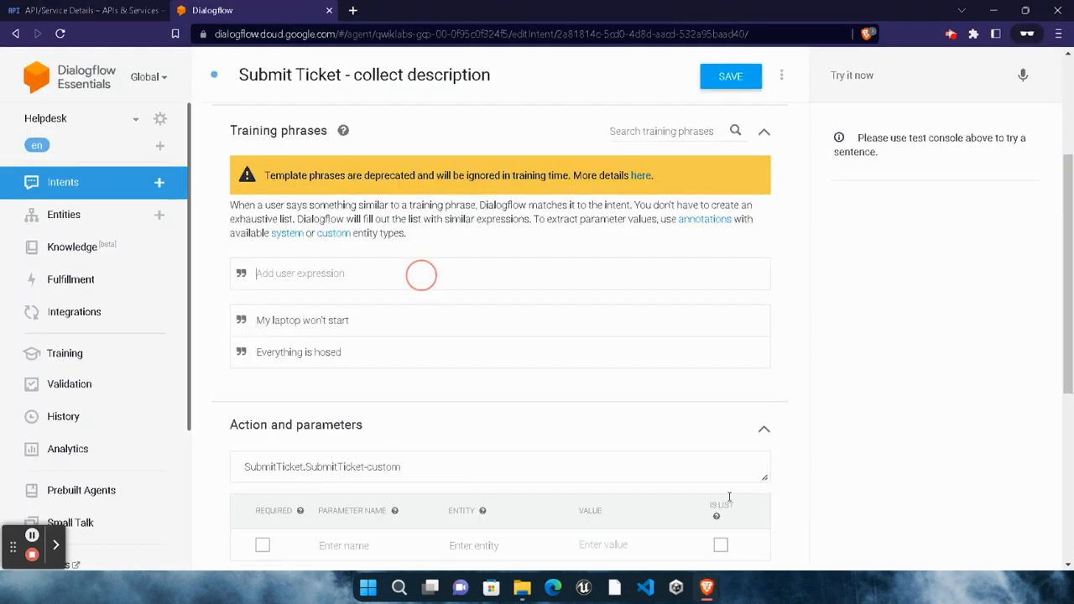
key(ctrl+v)
key(Return)
Add the lab's phrase "My phone screen is broken" as a training phrase of the collect description intent and save the intent.
key(alt+Tab)
drag(246, 388, 384, 386)
key(ctrl+c)
key(alt+Tab)
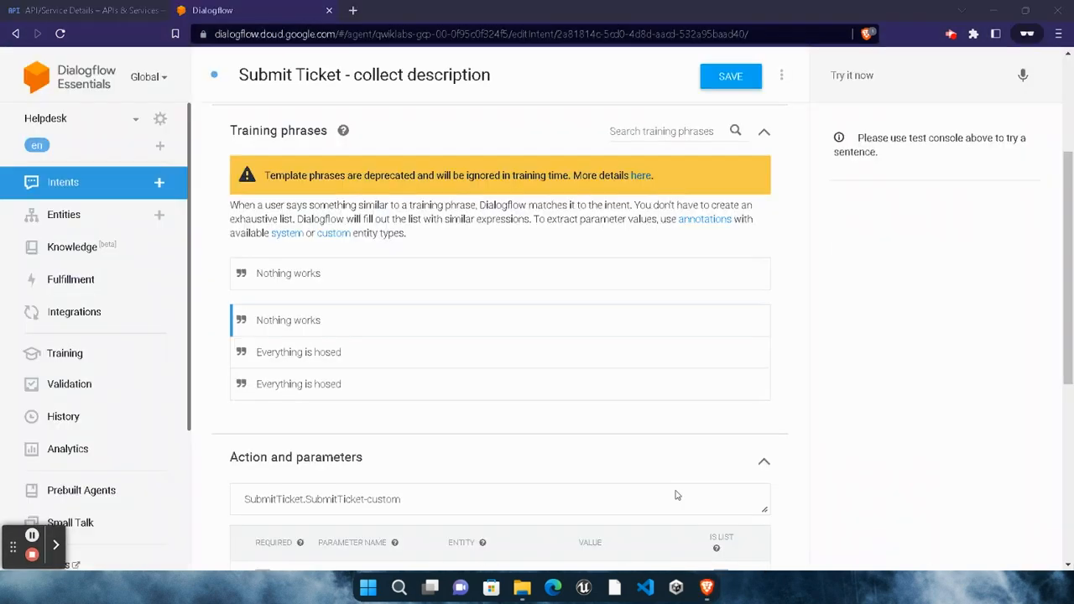
key(ctrl+v)
key(Return)
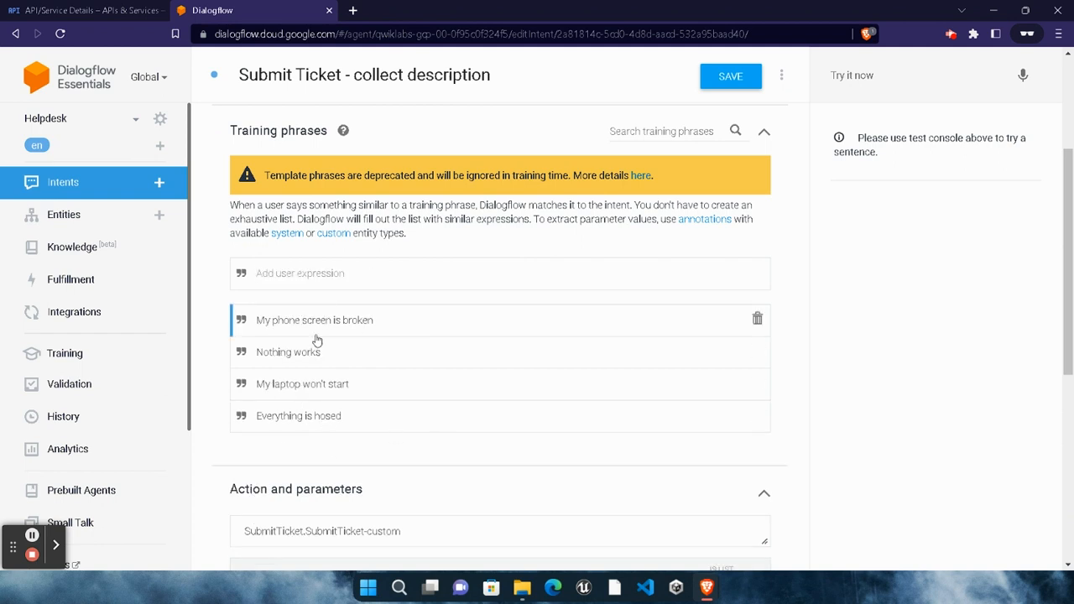
click(719, 86)
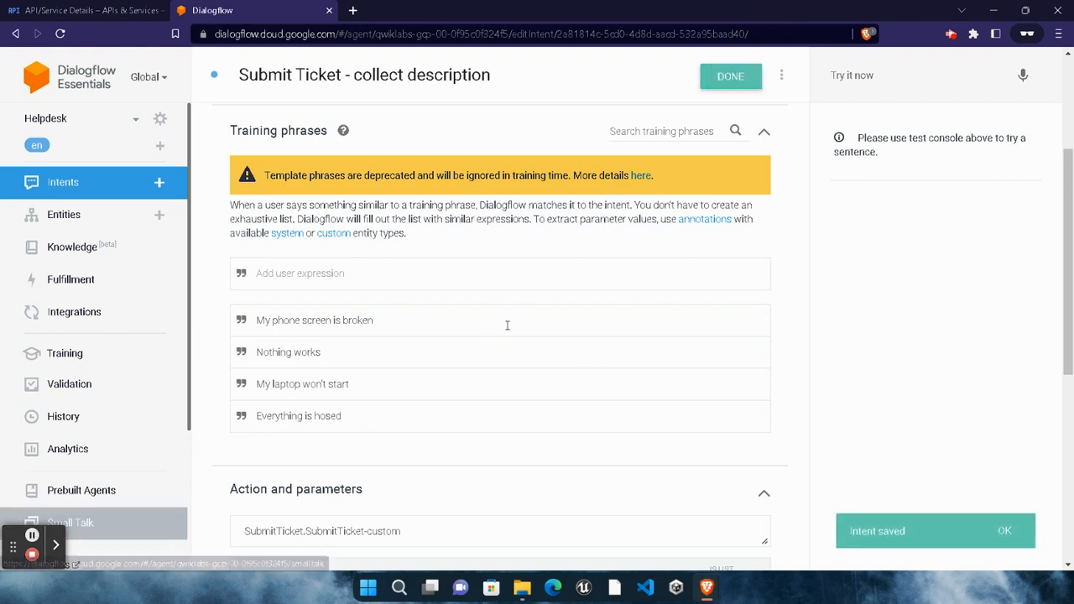
click(738, 78)
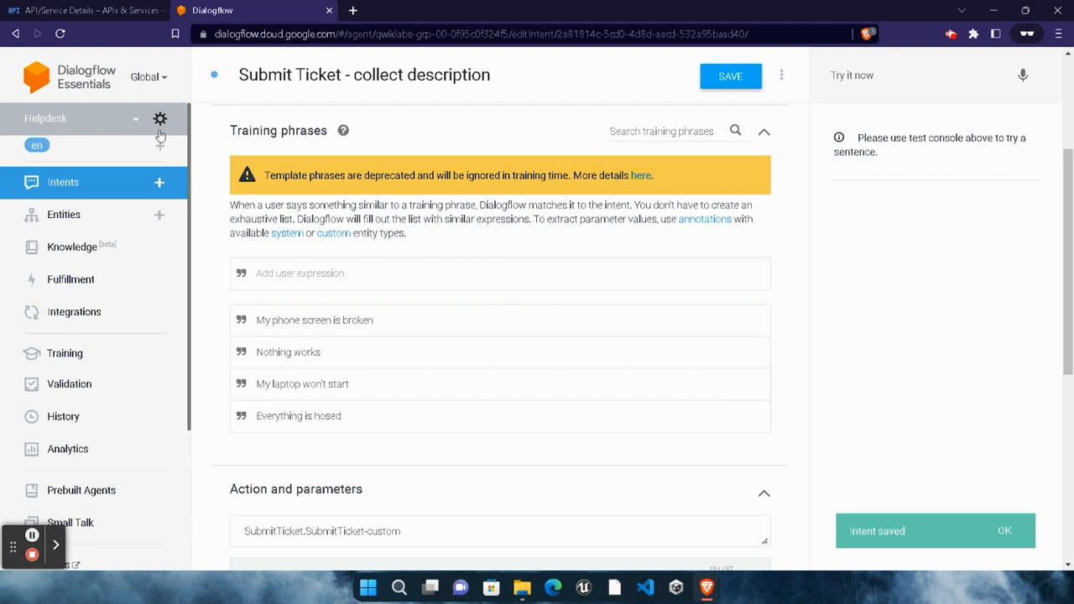
Reopen the Submit Ticket - collect description intent, enable the webhook call for this intent under Fulfillment, and save it.
click(72, 183)
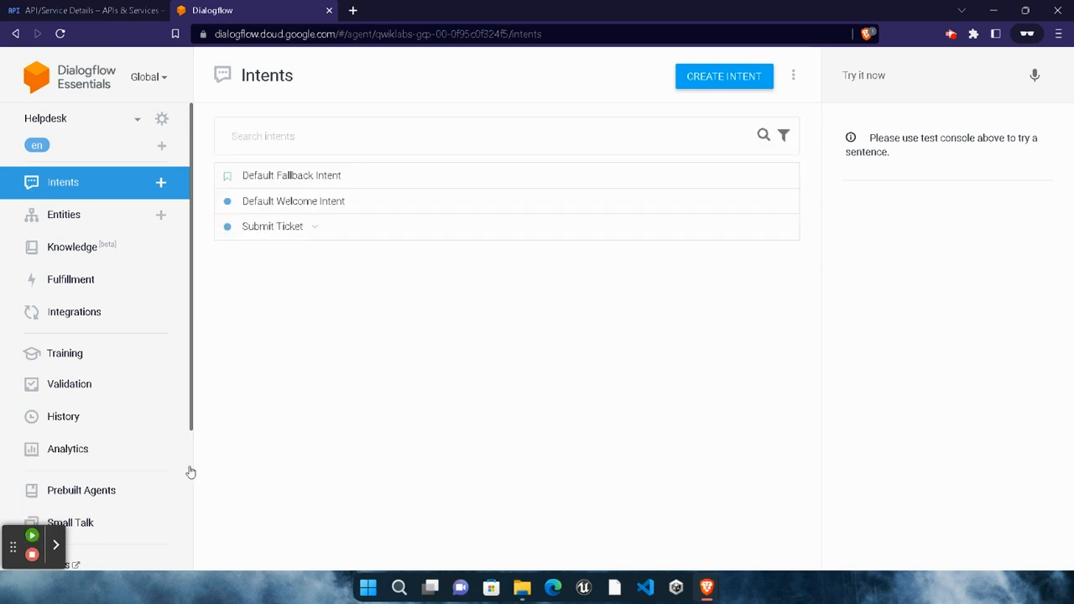
click(310, 228)
click(309, 258)
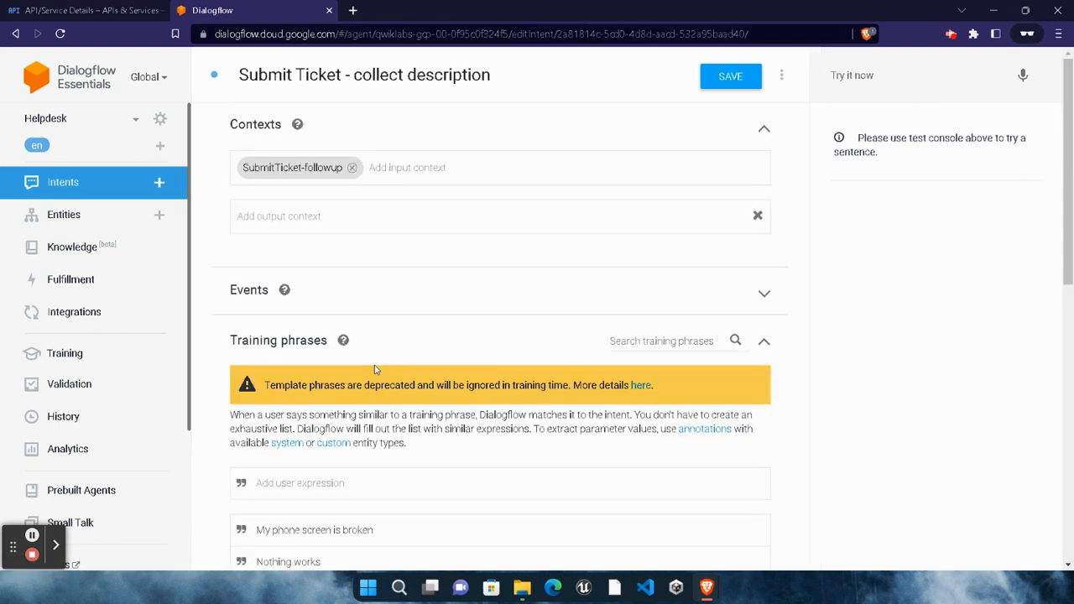
scroll(375, 370, down, 5)
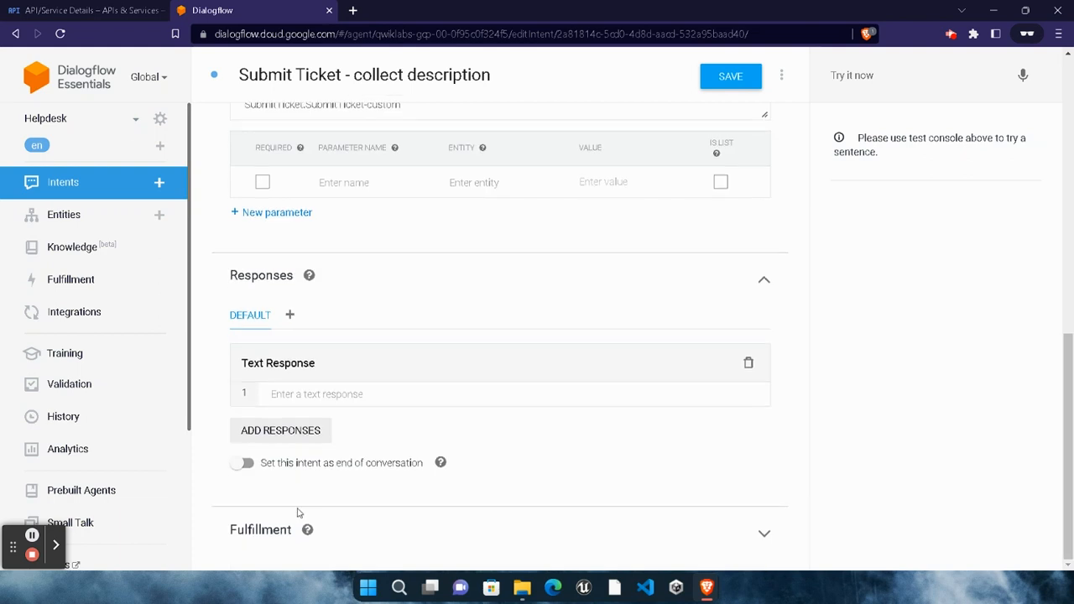
click(763, 533)
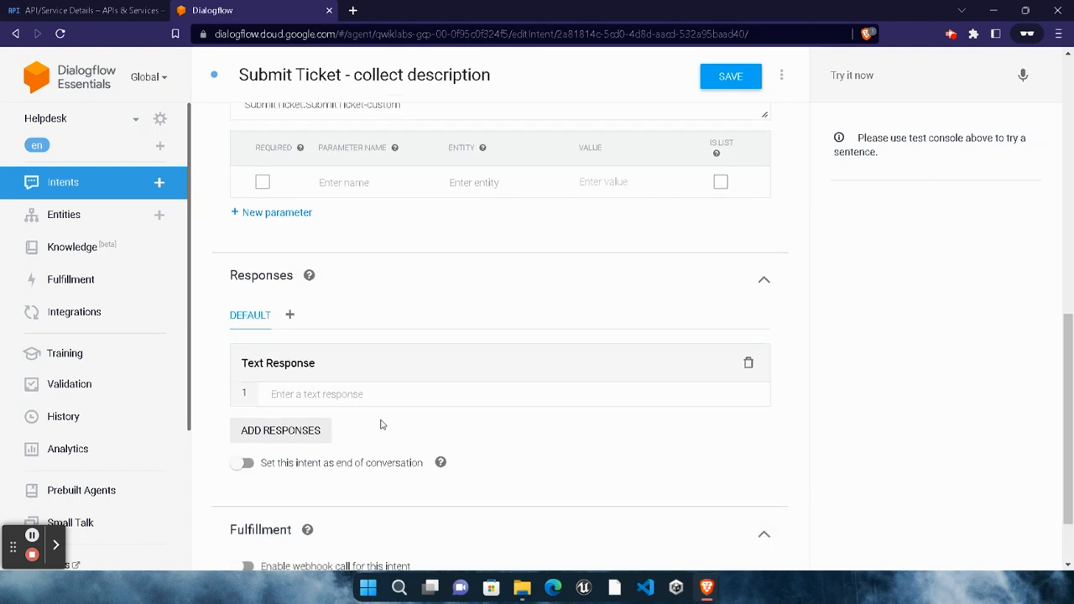
click(246, 480)
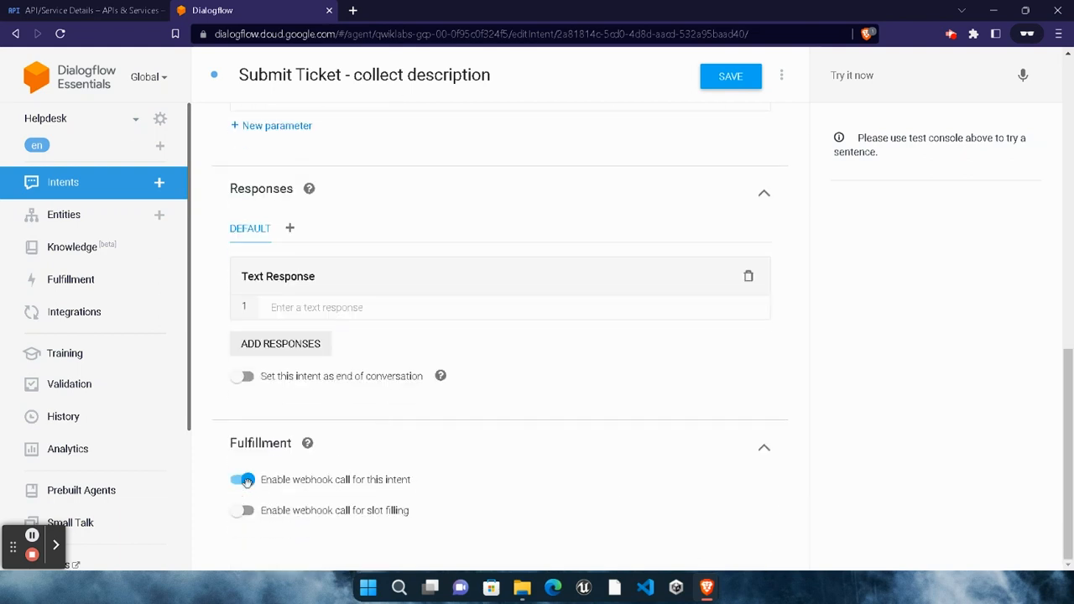
click(726, 78)
click(710, 76)
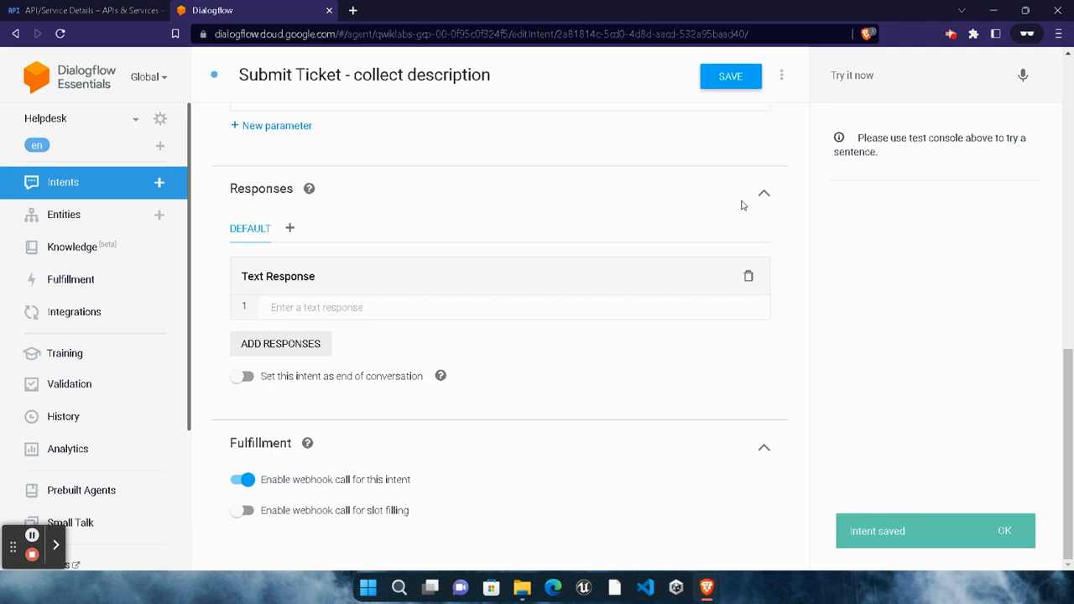
Find the lab's test conversation and send its first message, "Hi", to the agent in the Dialogflow test console.
mouse_move(703, 589)
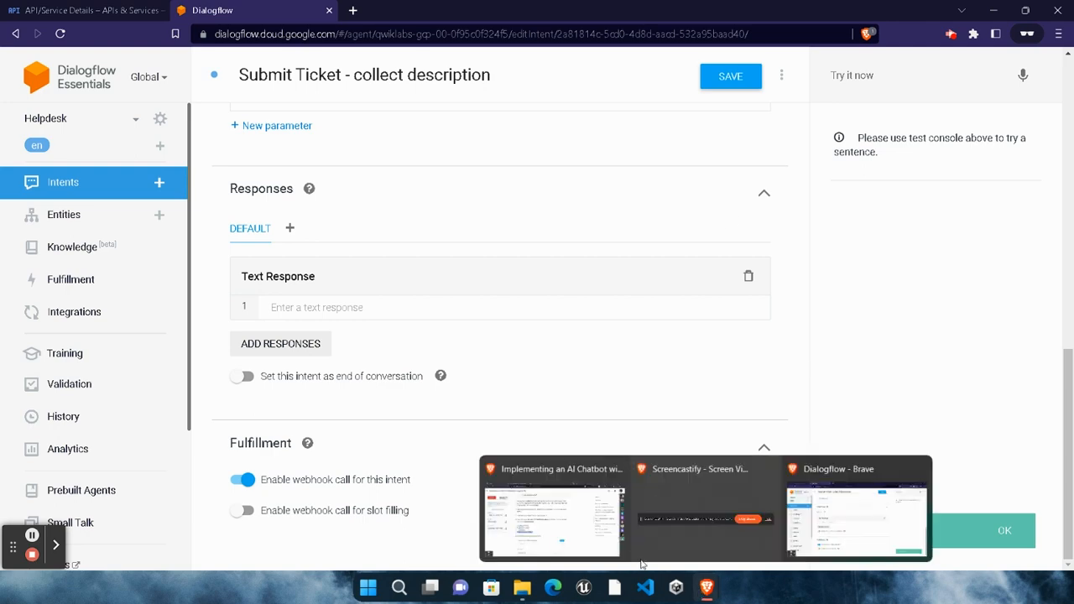
click(537, 503)
scroll(398, 326, down, 5)
scroll(399, 326, down, 5)
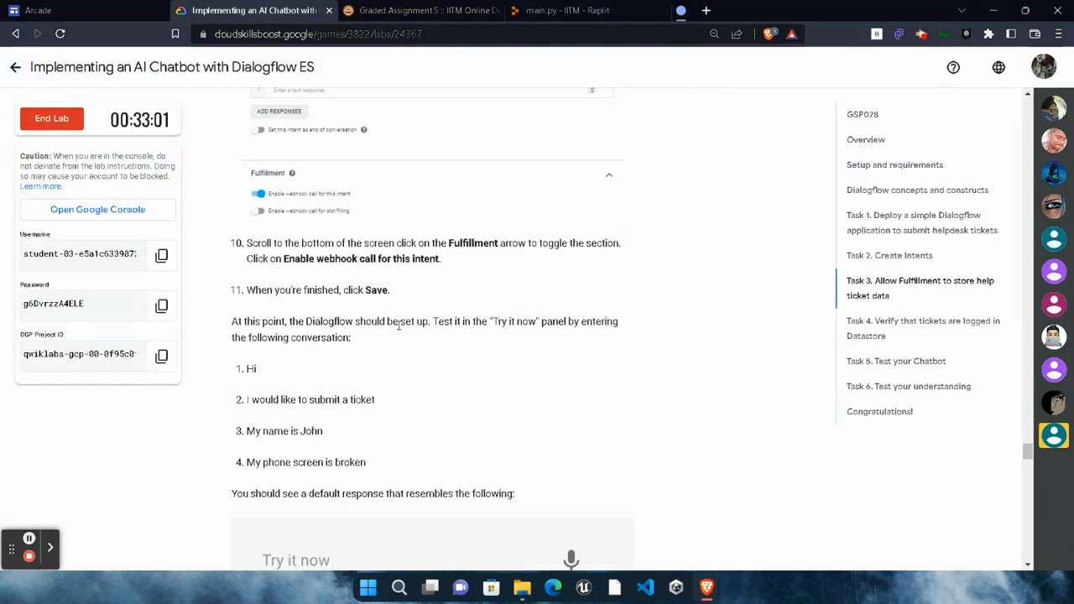
scroll(252, 301, up, 1)
click(249, 301)
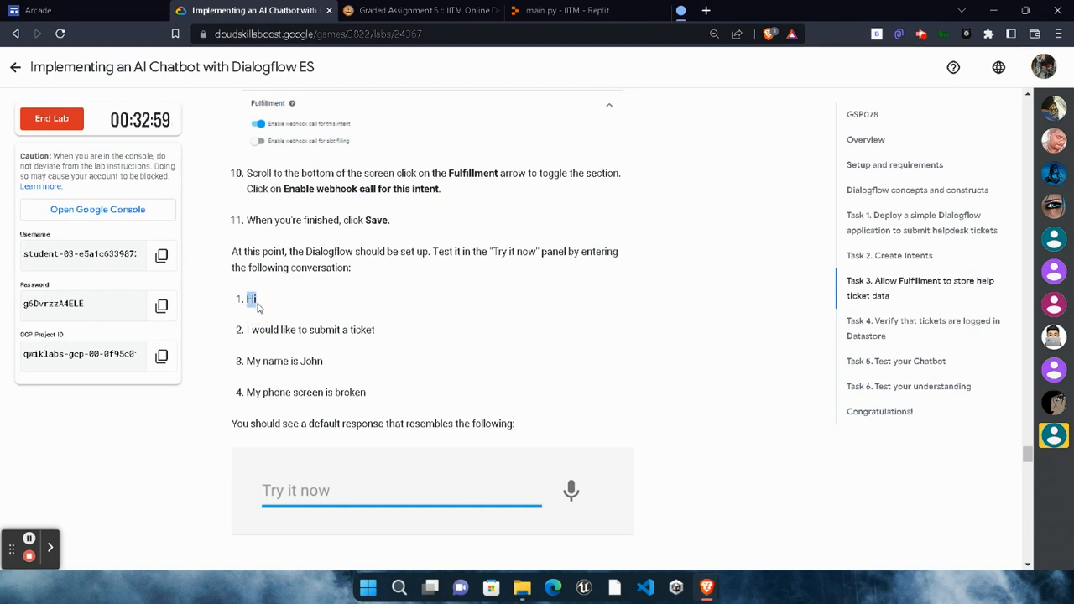
mouse_move(706, 587)
click(837, 526)
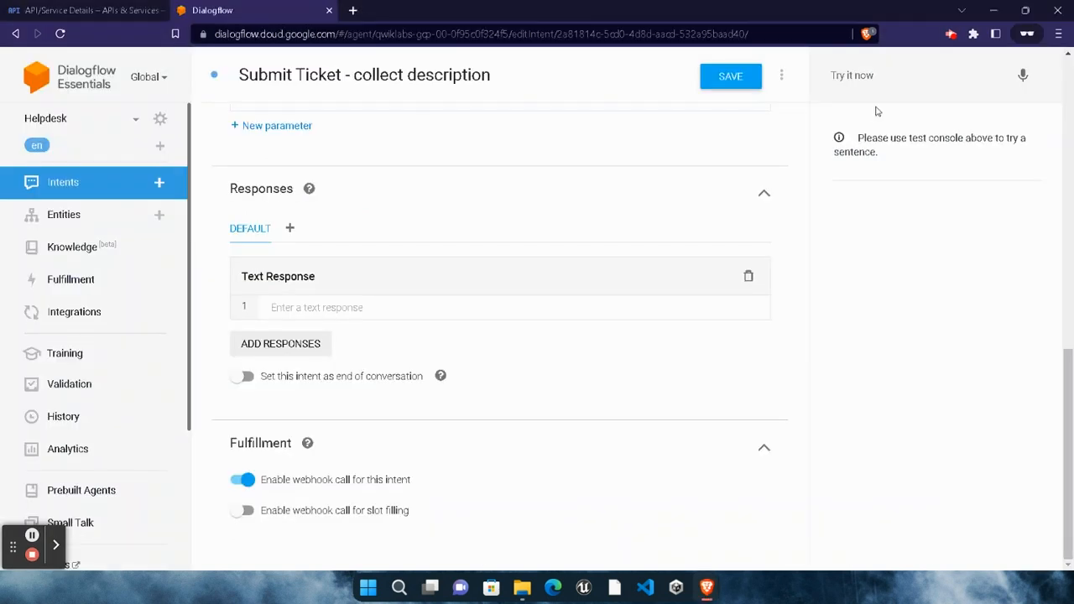
click(884, 70)
text(Hi)
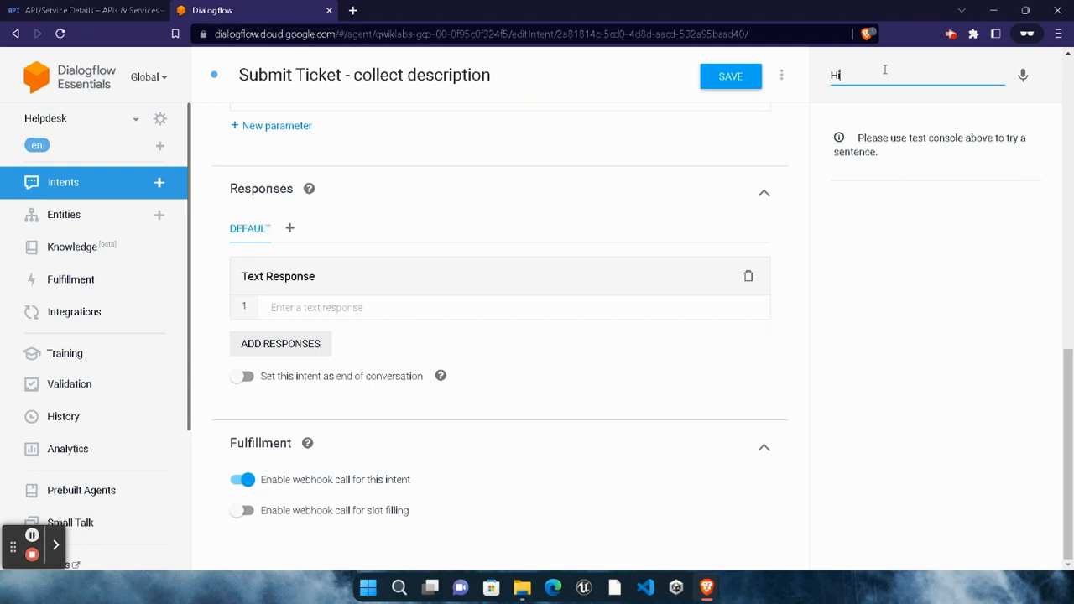
key(Return)
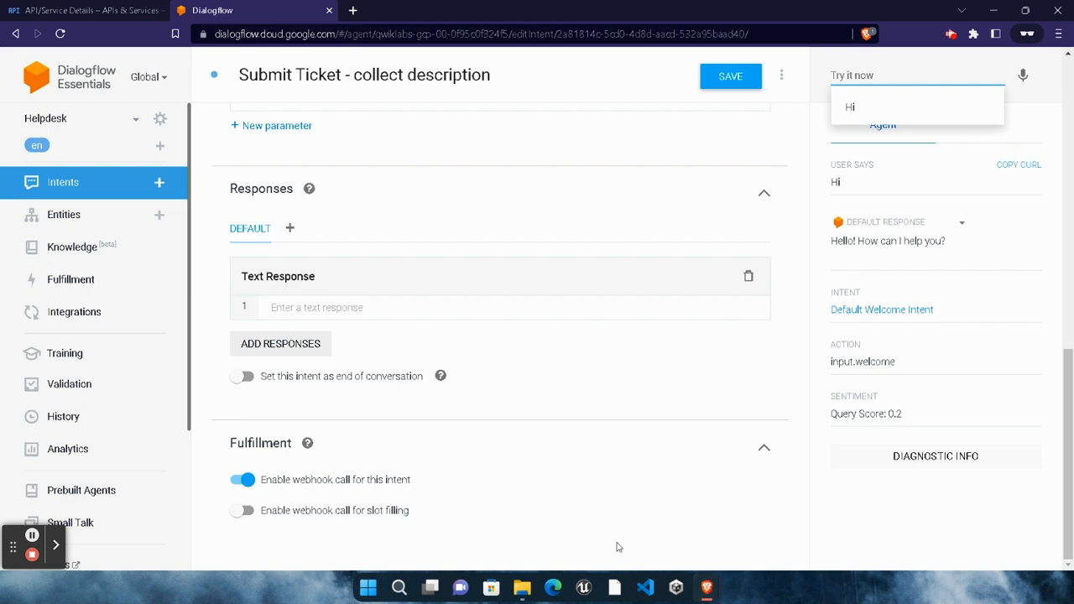
Copy "I would like to submit a ticket" from the lab's test conversation and send it to the agent in the test console.
mouse_move(705, 587)
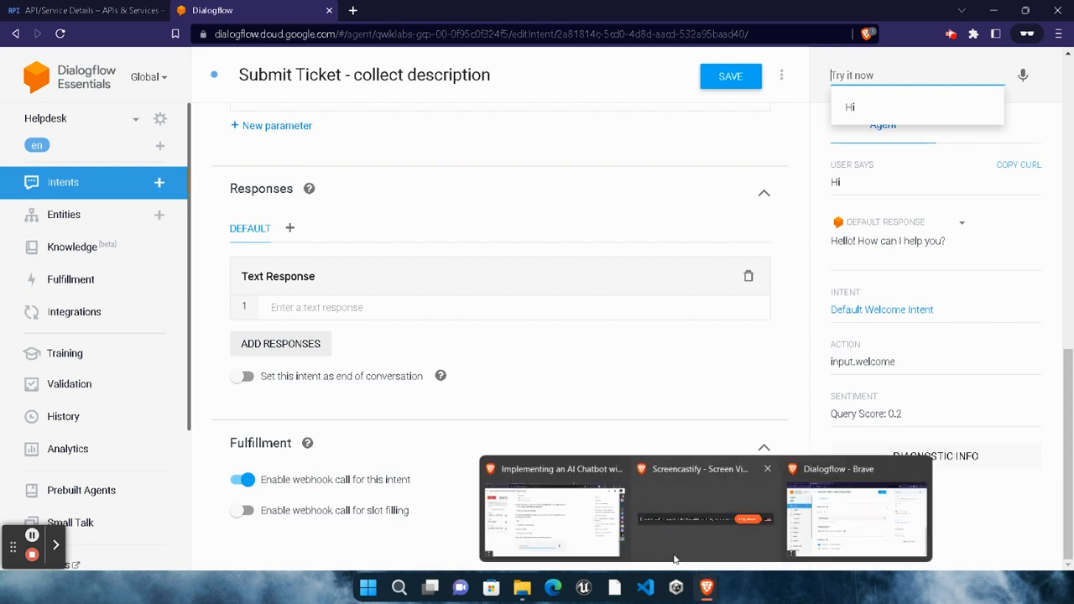
click(594, 518)
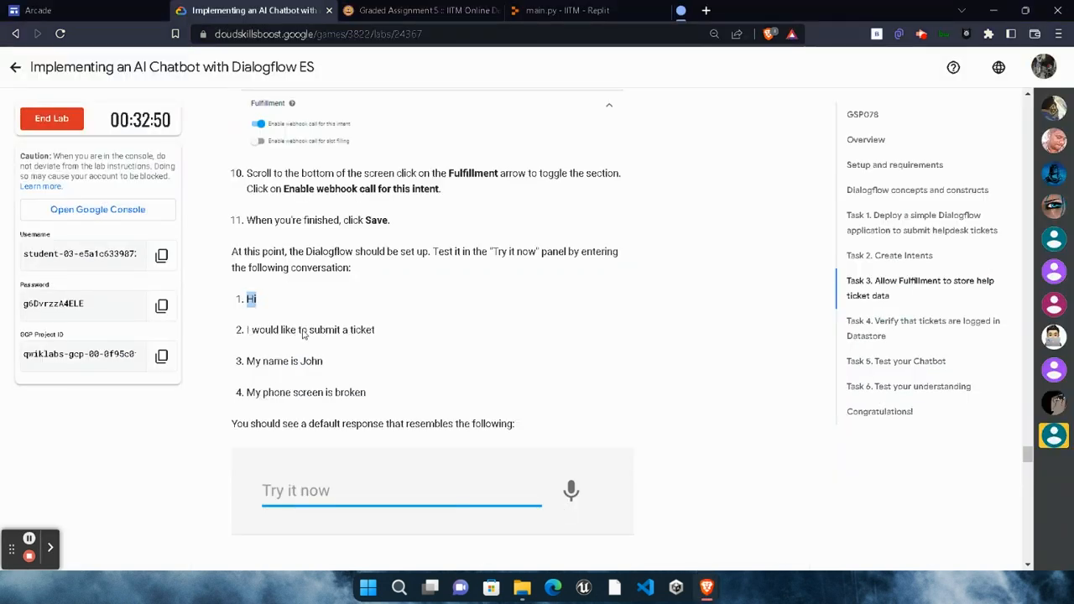
triple_click(376, 330)
key(ctrl+c)
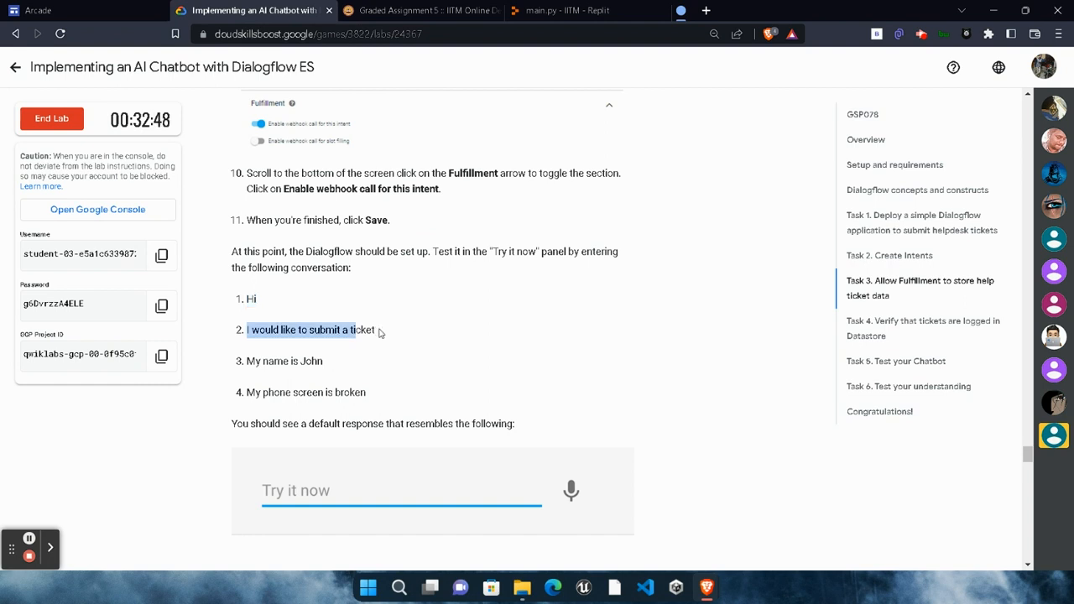
key(shift+Right)
key(shift+Right)
key(shift+Right)
click(728, 586)
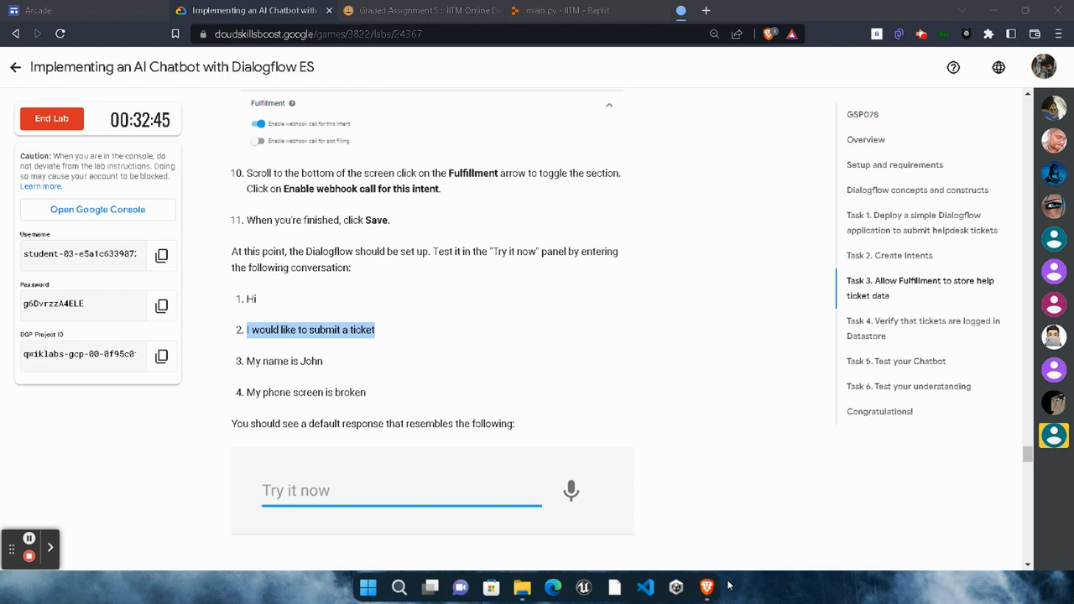
click(765, 522)
click(917, 75)
key(ctrl+v)
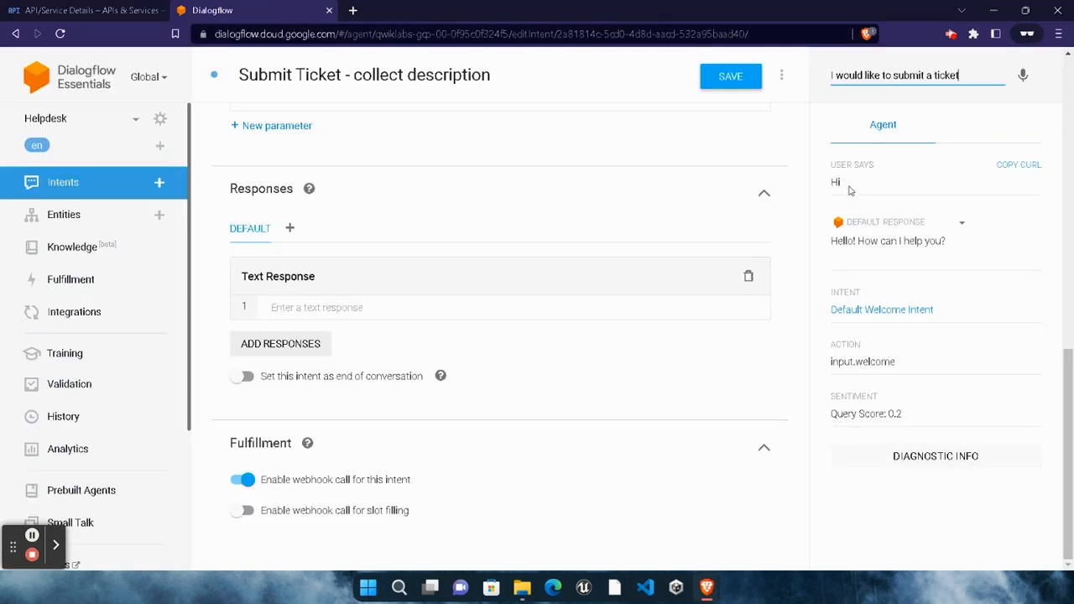
key(Return)
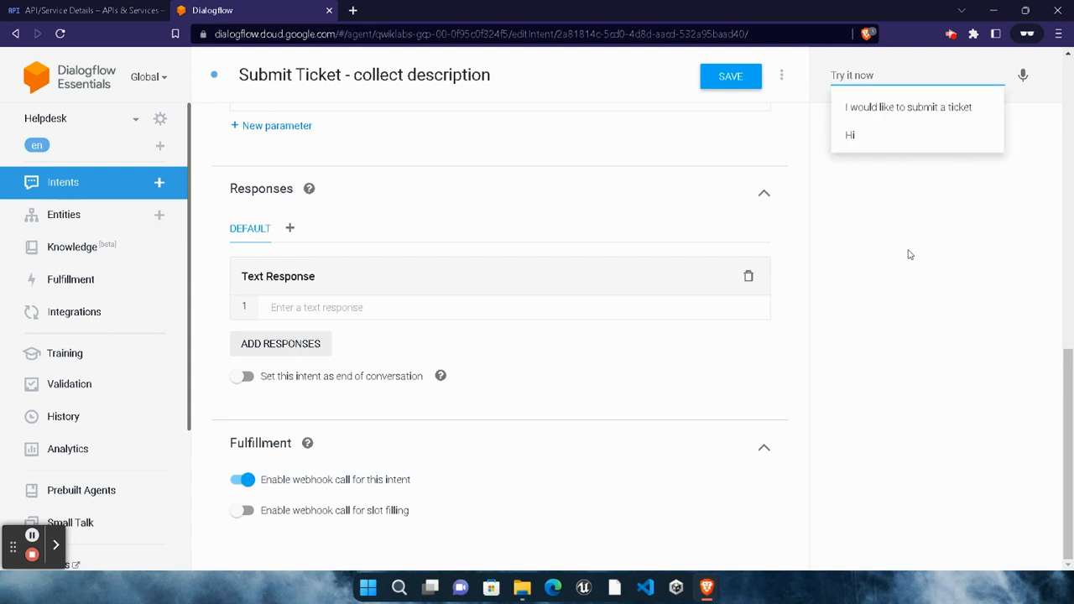
Check the lab progress for the "Tickets are Logged in Datastore" task, running the check twice.
click(710, 586)
click(543, 502)
scroll(522, 406, down, 10)
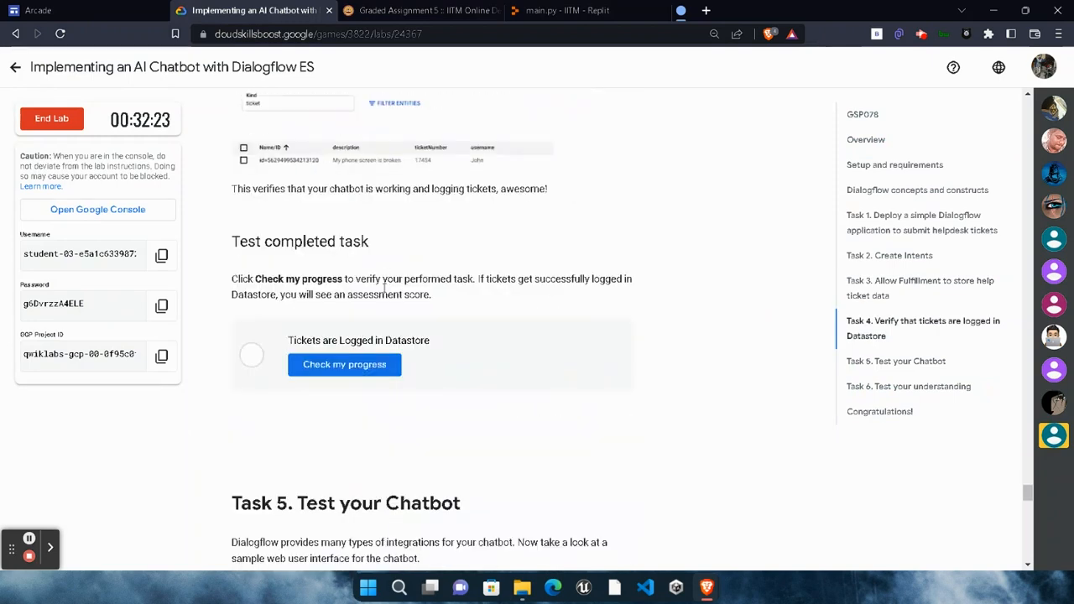
click(384, 366)
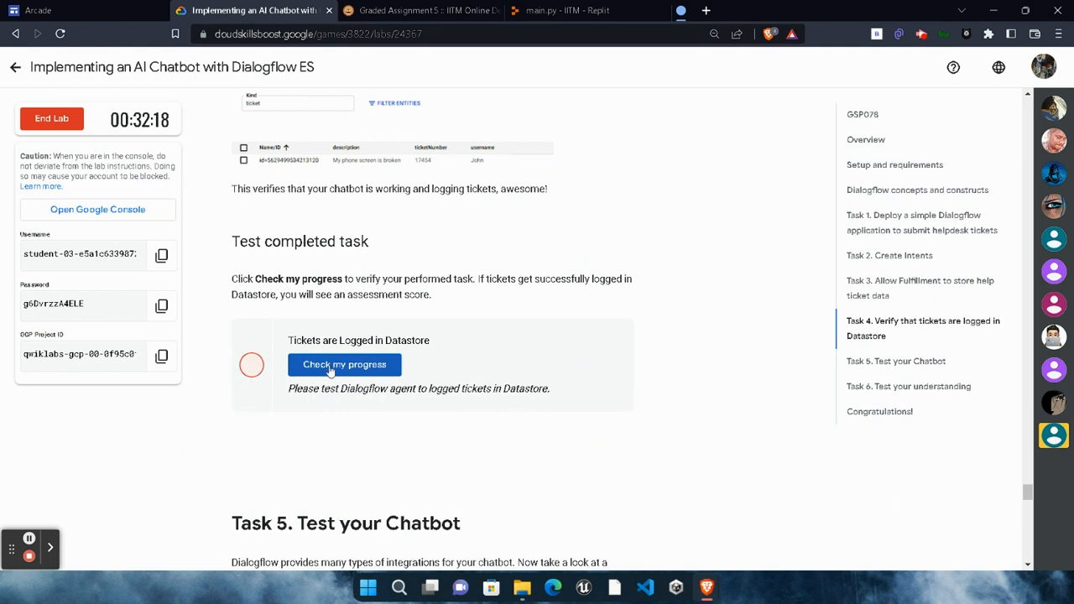
click(309, 375)
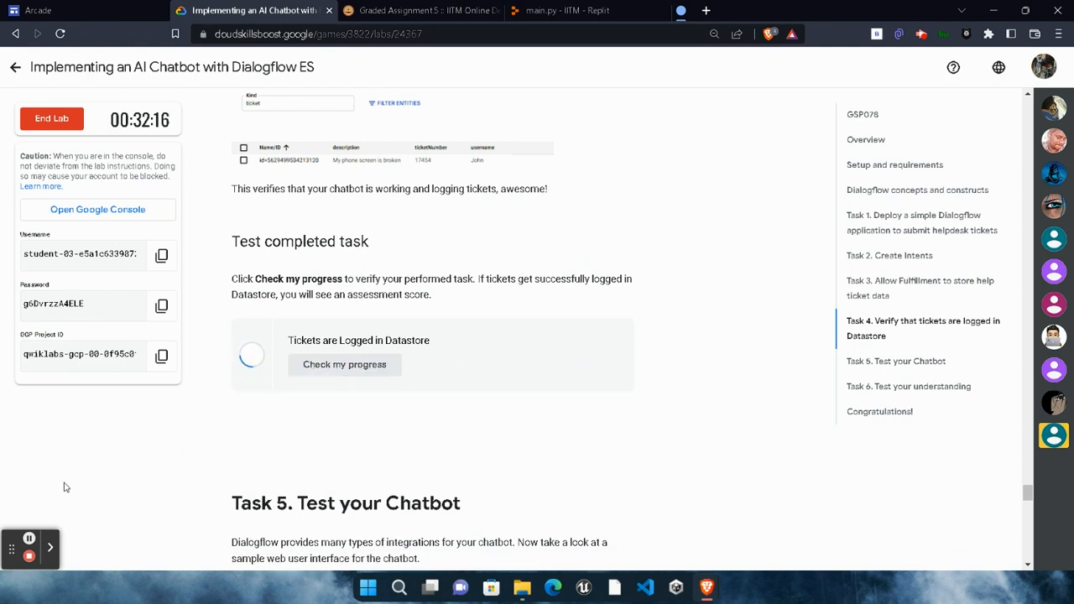
click(28, 541)
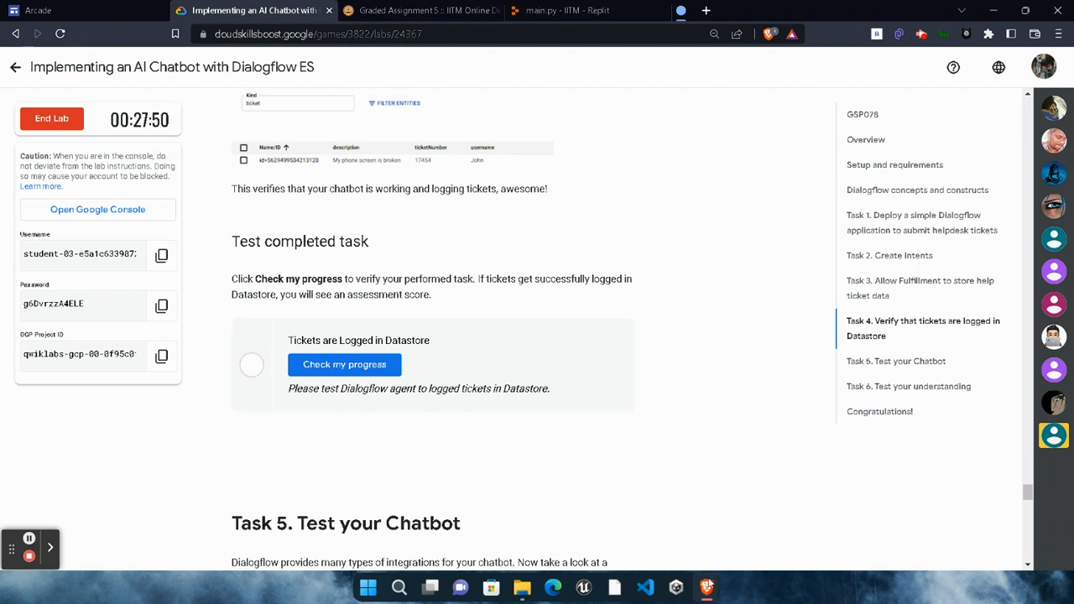
Open the Submit Ticket intent in Dialogflow, enable the webhook call for this intent under Fulfillment, and save it.
mouse_move(707, 586)
click(874, 514)
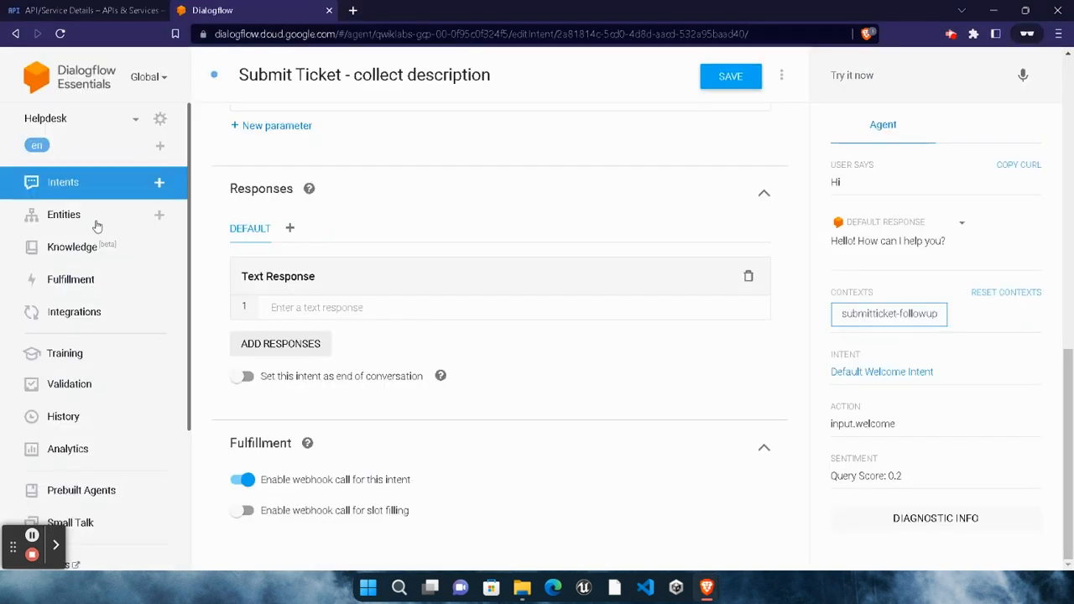
click(63, 182)
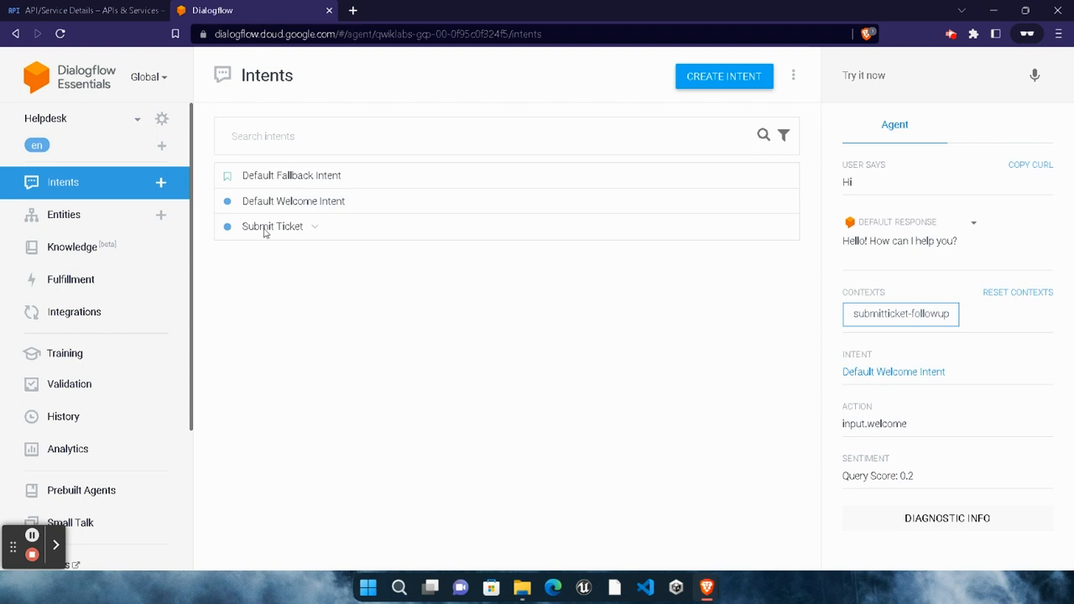
click(267, 228)
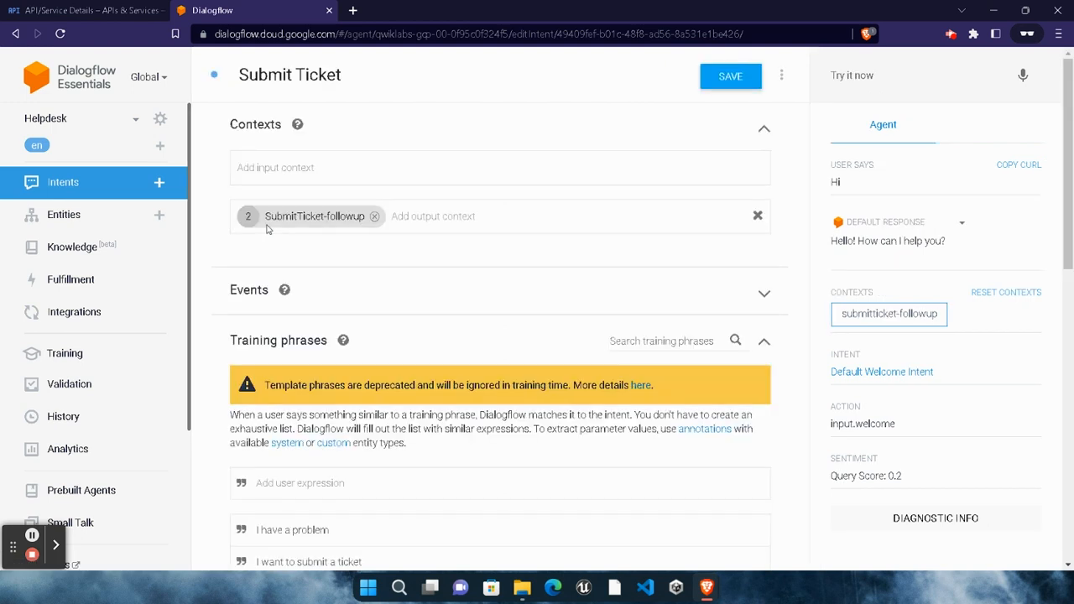
scroll(315, 260, down, 3)
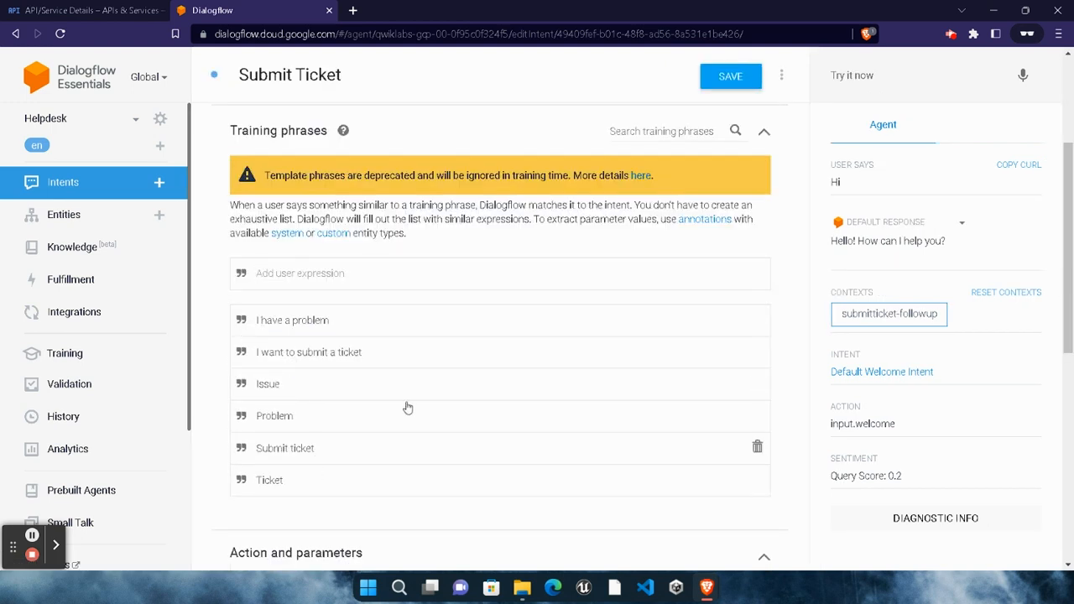
scroll(407, 408, down, 7)
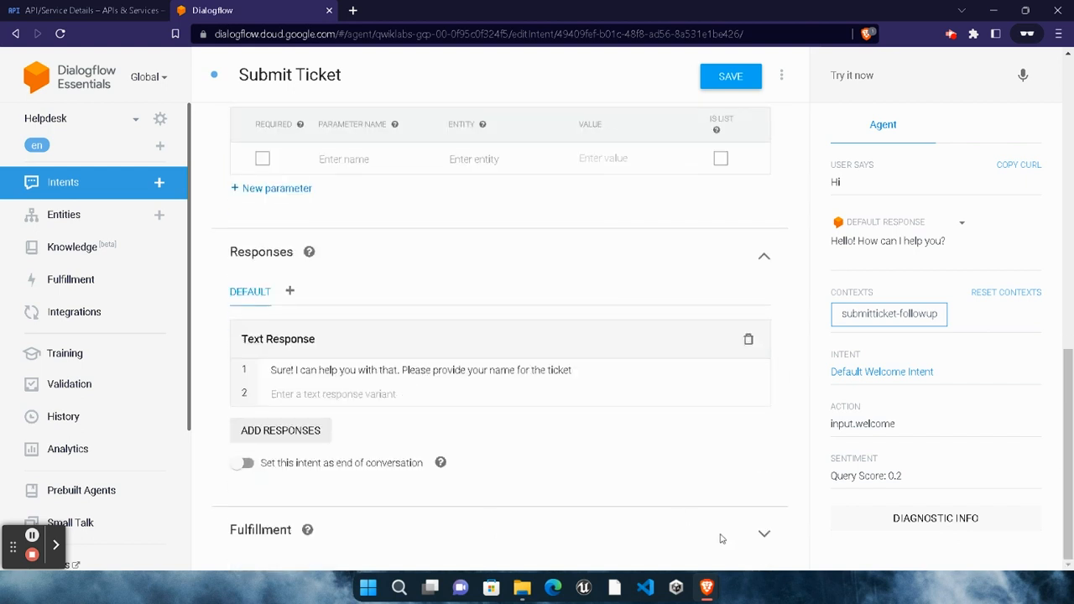
click(720, 538)
scroll(383, 448, down, 1)
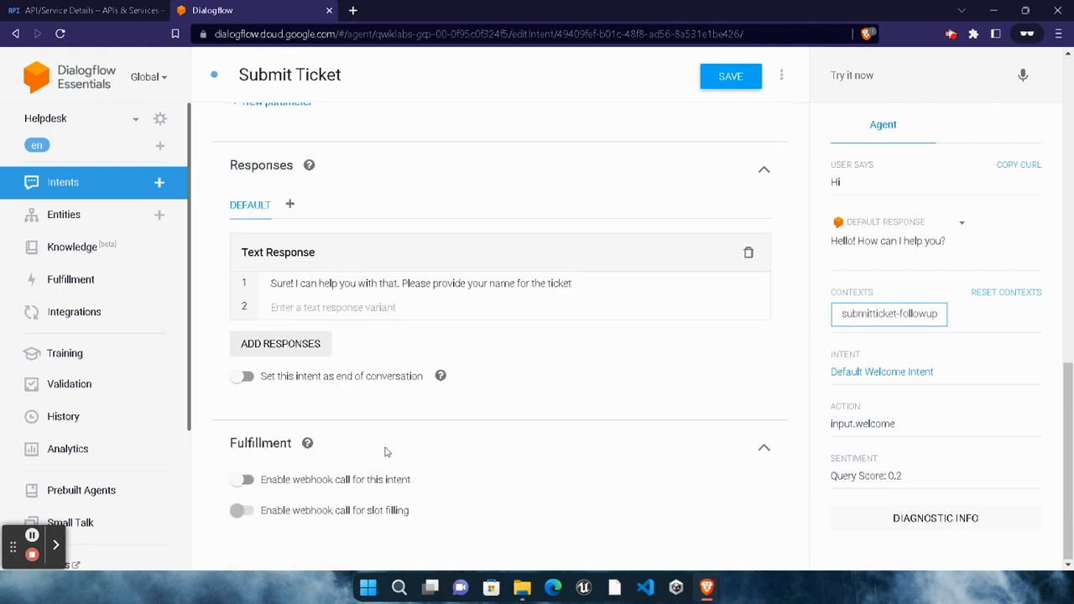
click(240, 480)
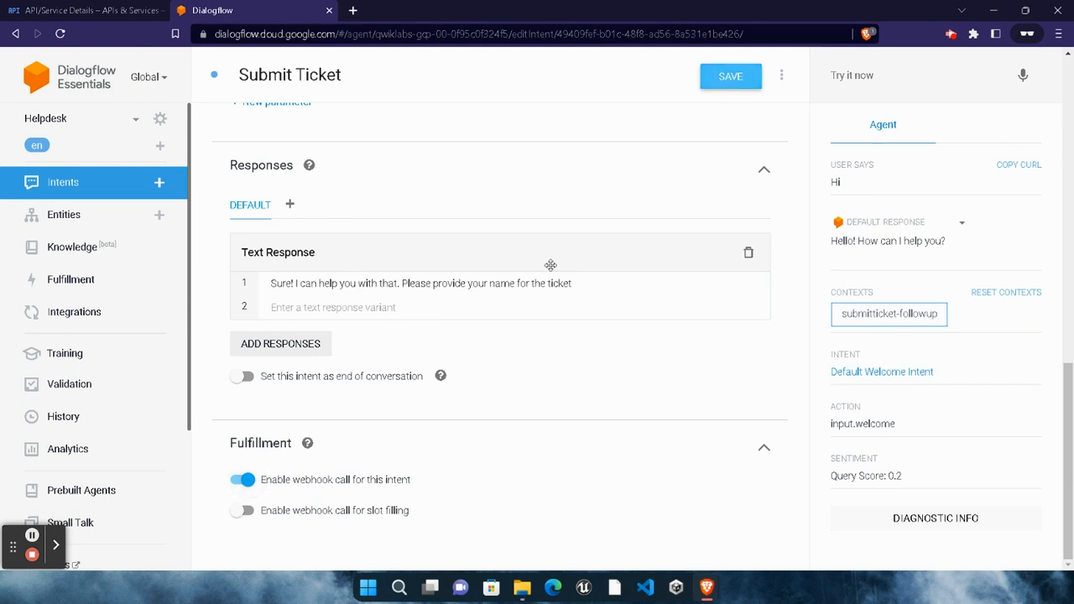
click(722, 82)
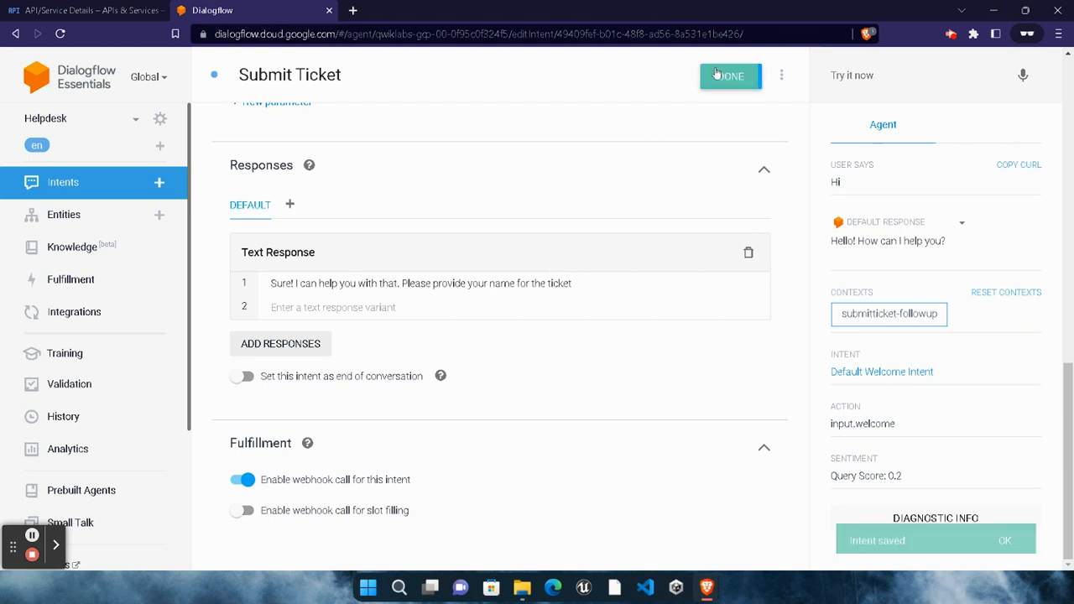
Send the message "Hi" to the Helpdesk agent in the Dialogflow test console.
click(870, 77)
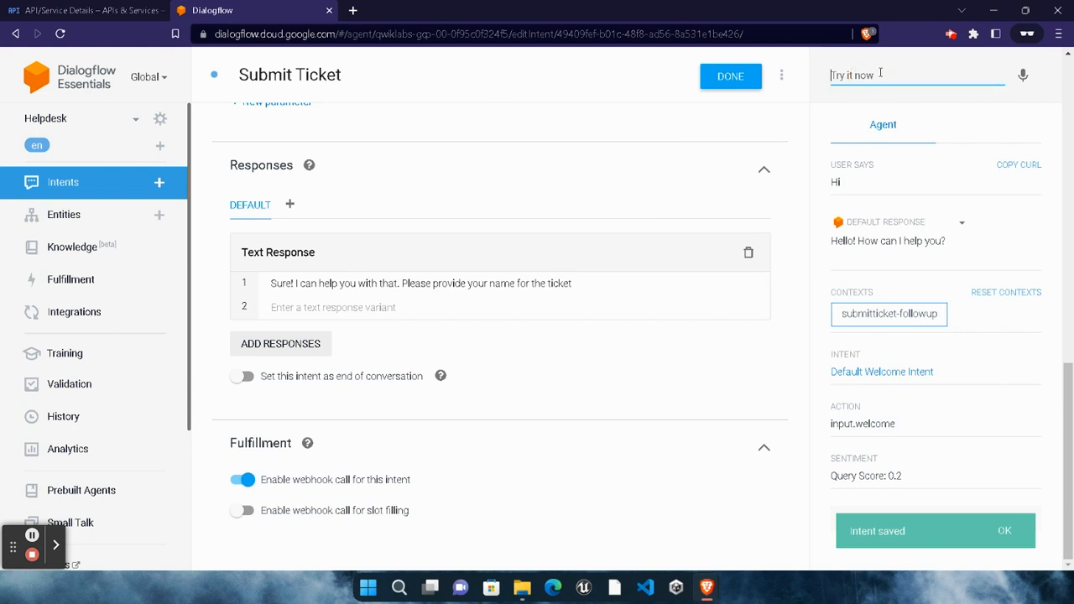
text(Hi)
key(Return)
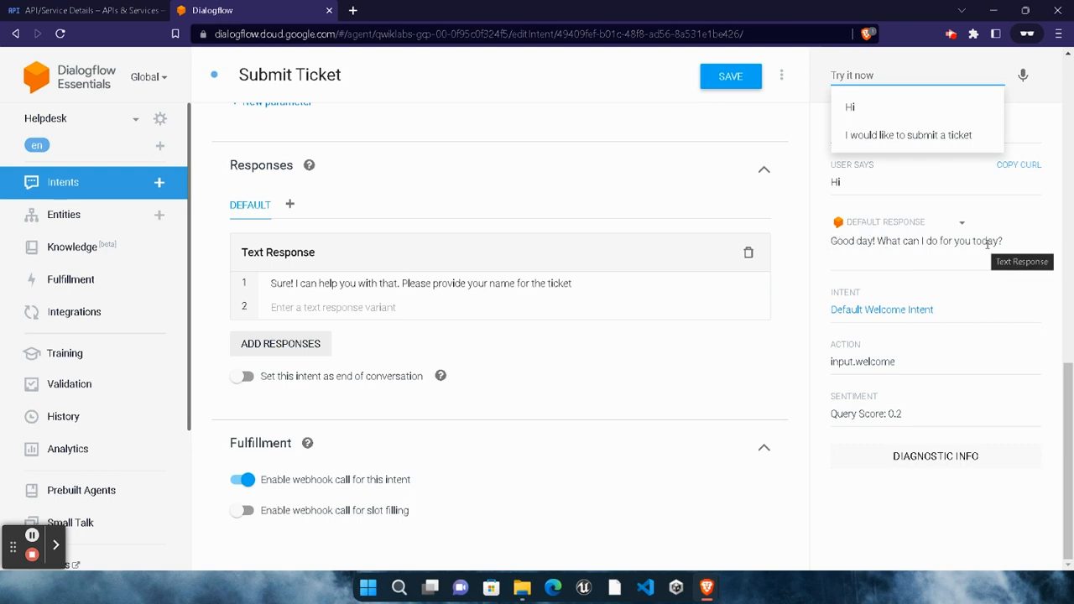
Copy the second message, "I would like to submit a ticket", from the lab's test conversation and send it to the Dialogflow agent.
mouse_move(706, 587)
click(562, 511)
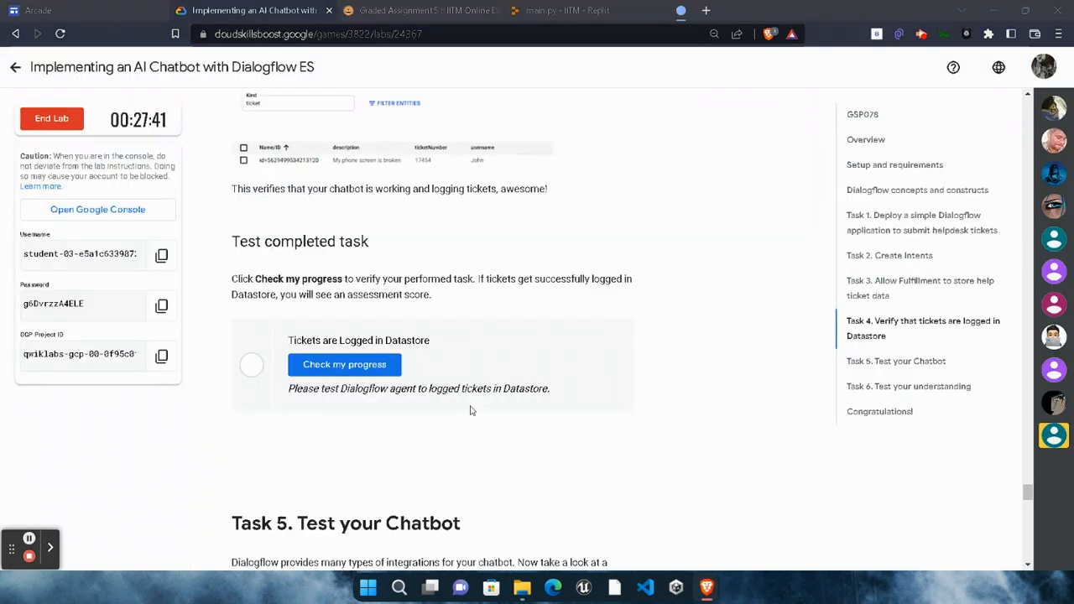
scroll(473, 410, up, 3)
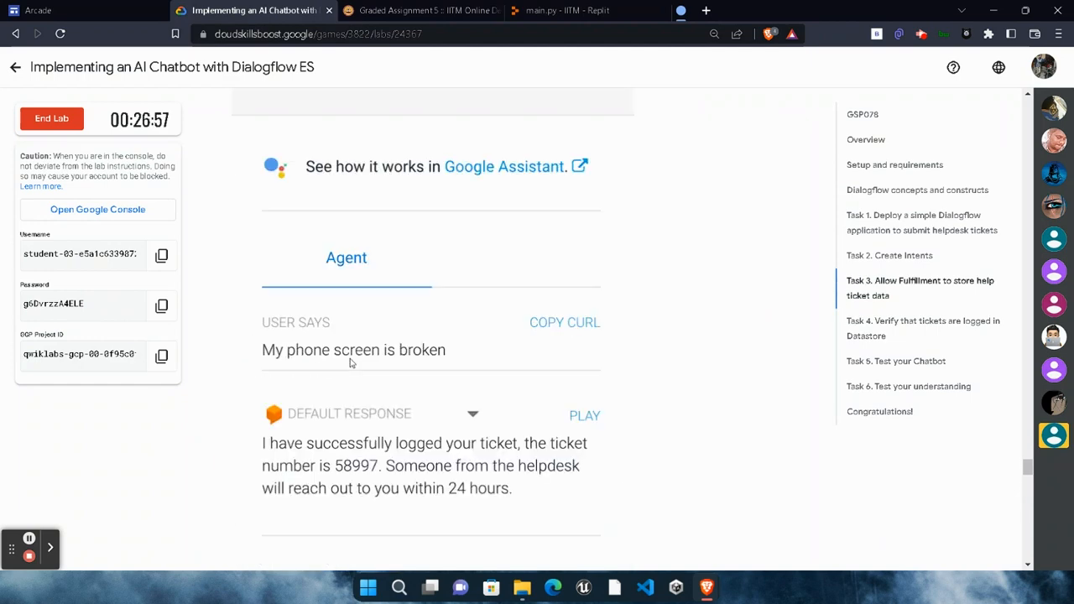
scroll(350, 361, up, 5)
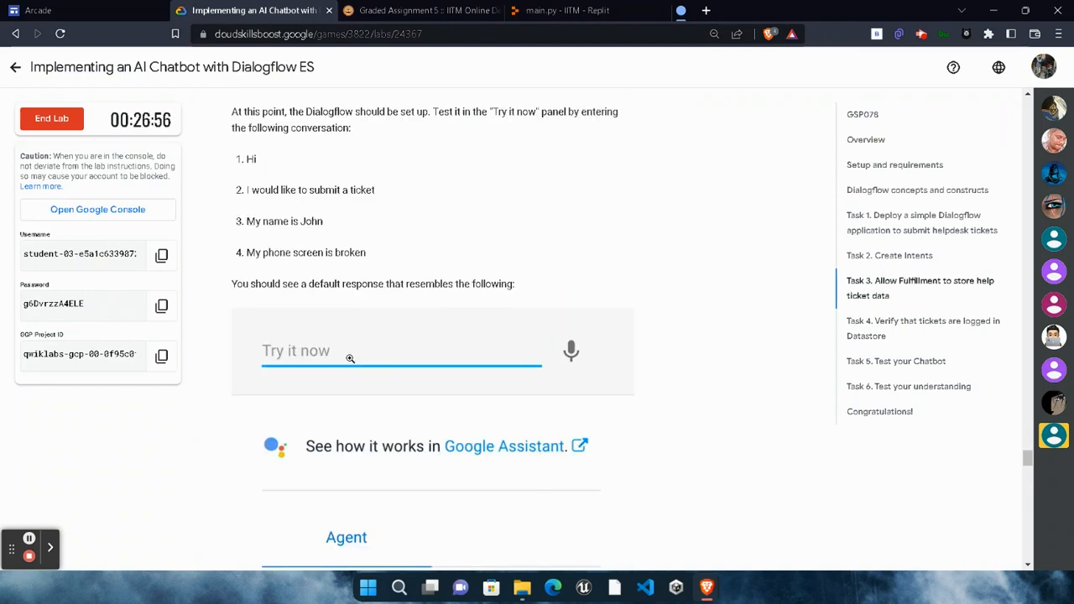
drag(248, 399, 428, 412)
key(ctrl+c)
mouse_move(732, 573)
click(849, 535)
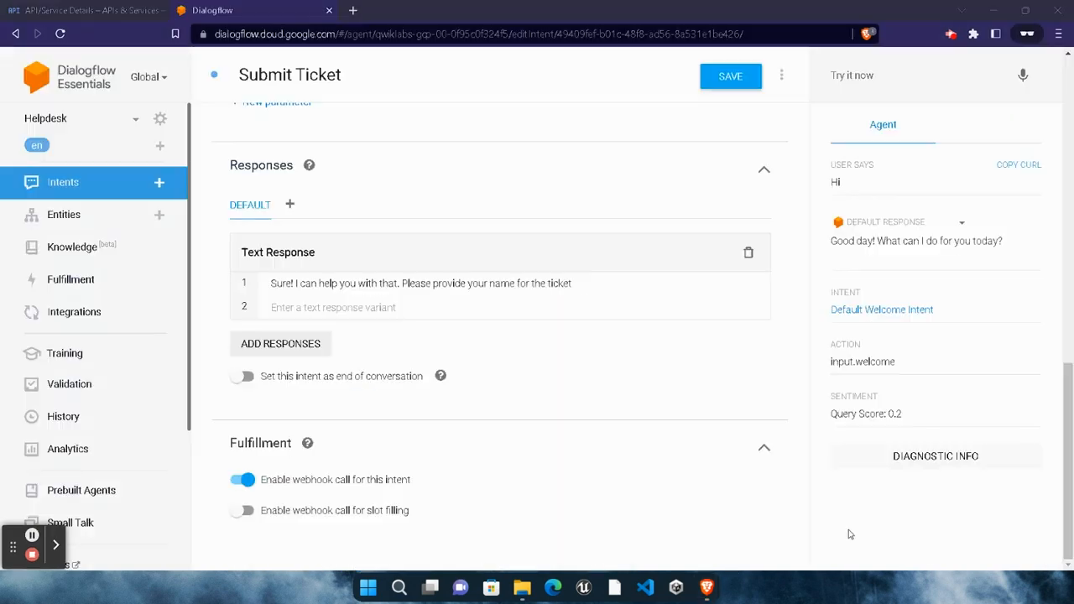
click(928, 75)
key(ctrl+v)
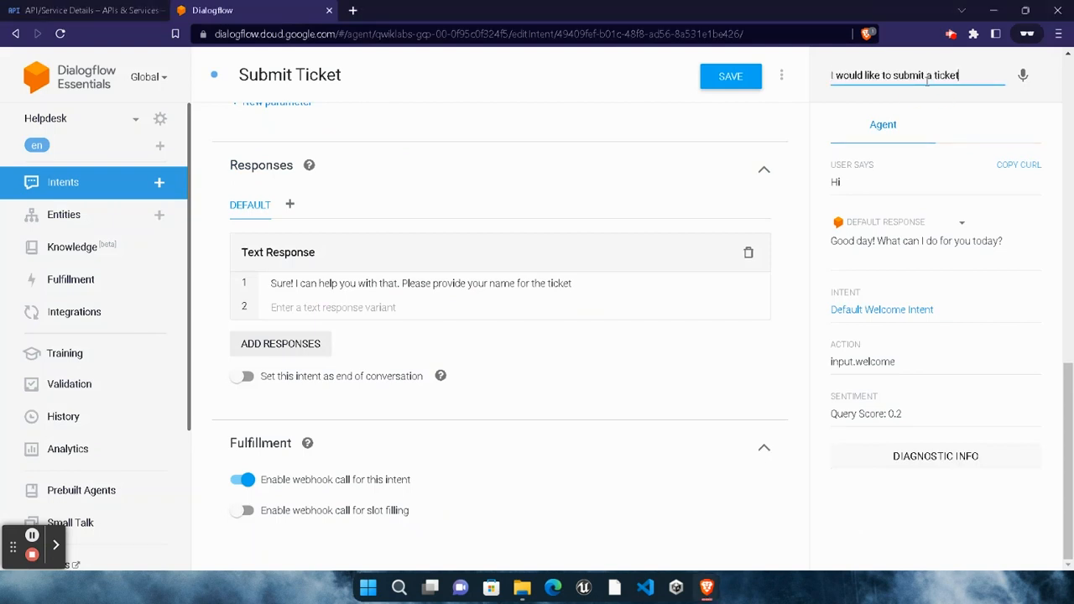
key(Return)
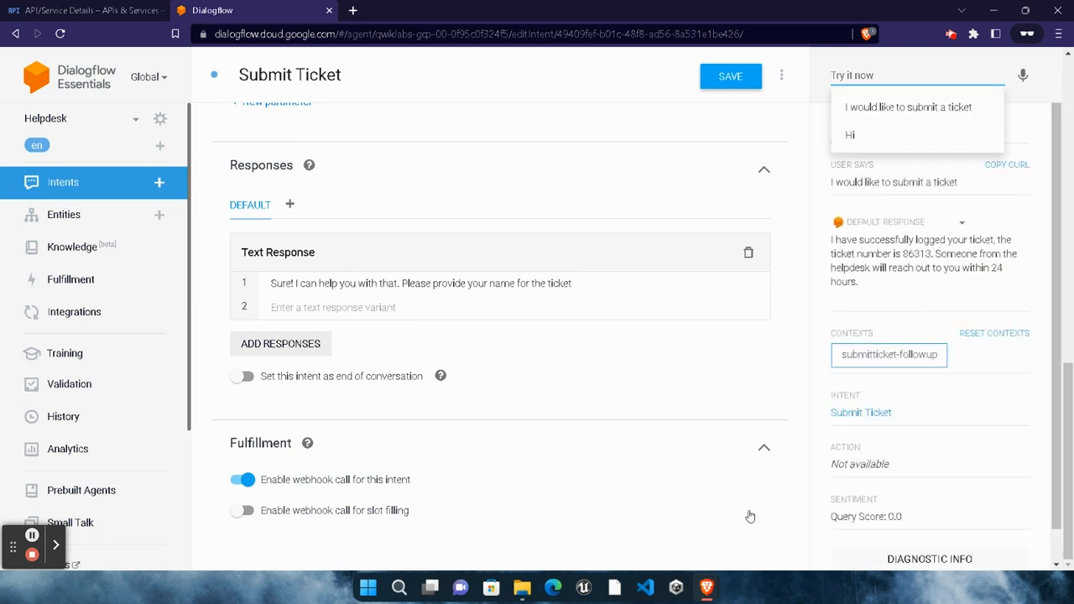
Return to the lab page and check the progress of the "Tickets are Logged in Datastore" task.
mouse_move(706, 587)
click(550, 524)
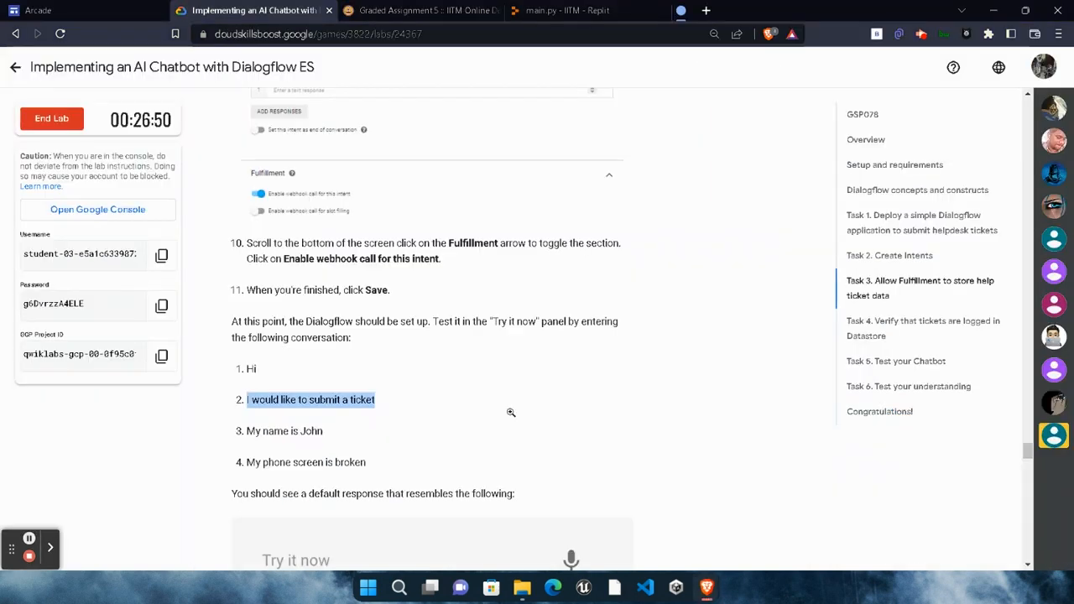
scroll(510, 412, down, 15)
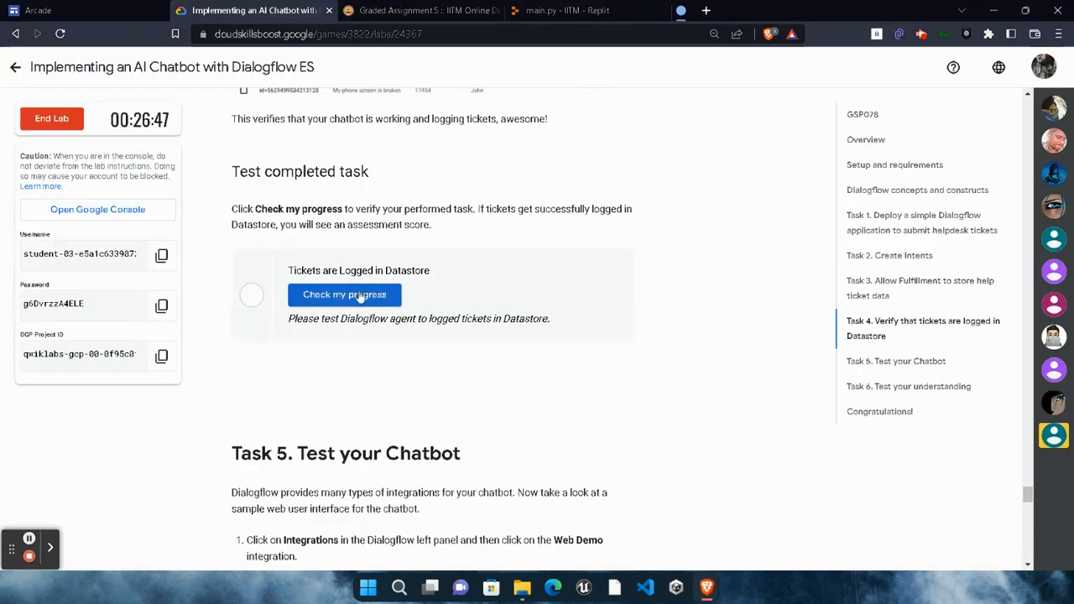
click(359, 297)
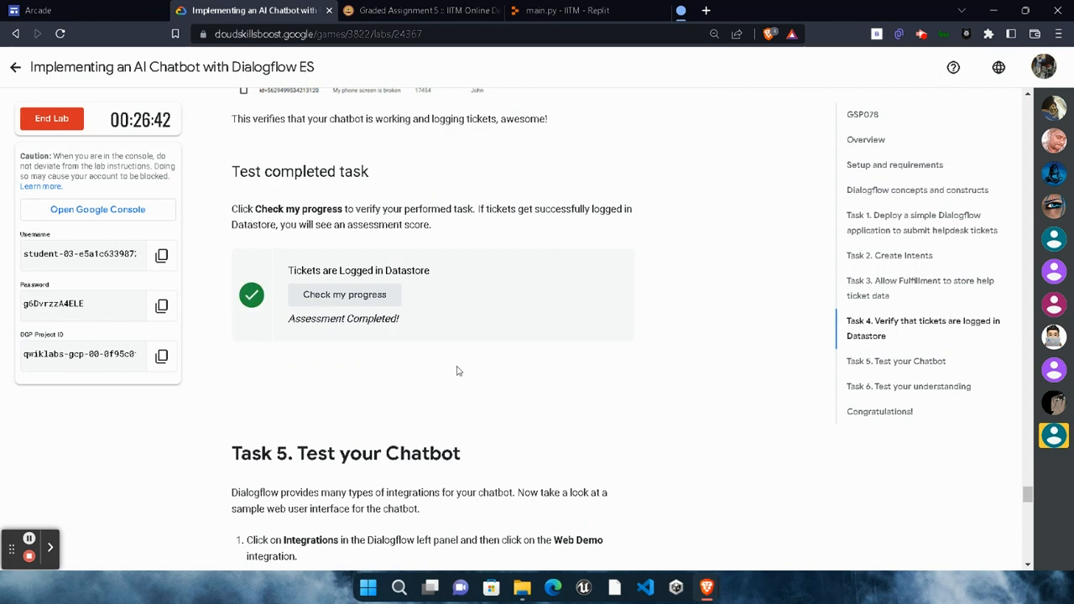
End the lab, confirm ending it, and submit a five-star satisfaction rating.
scroll(412, 413, down, 20)
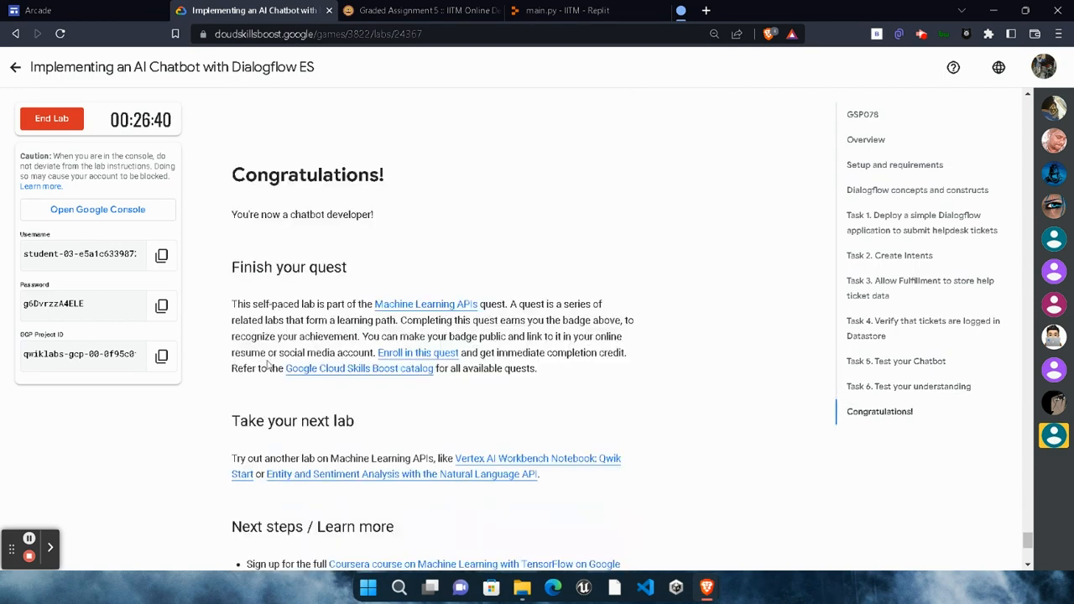
click(52, 119)
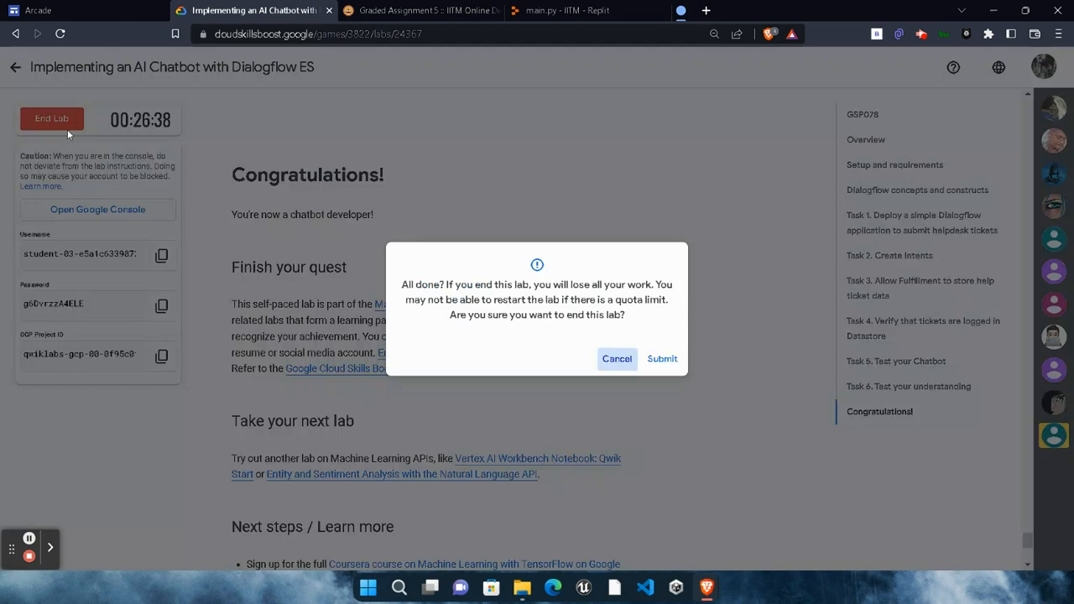
click(660, 357)
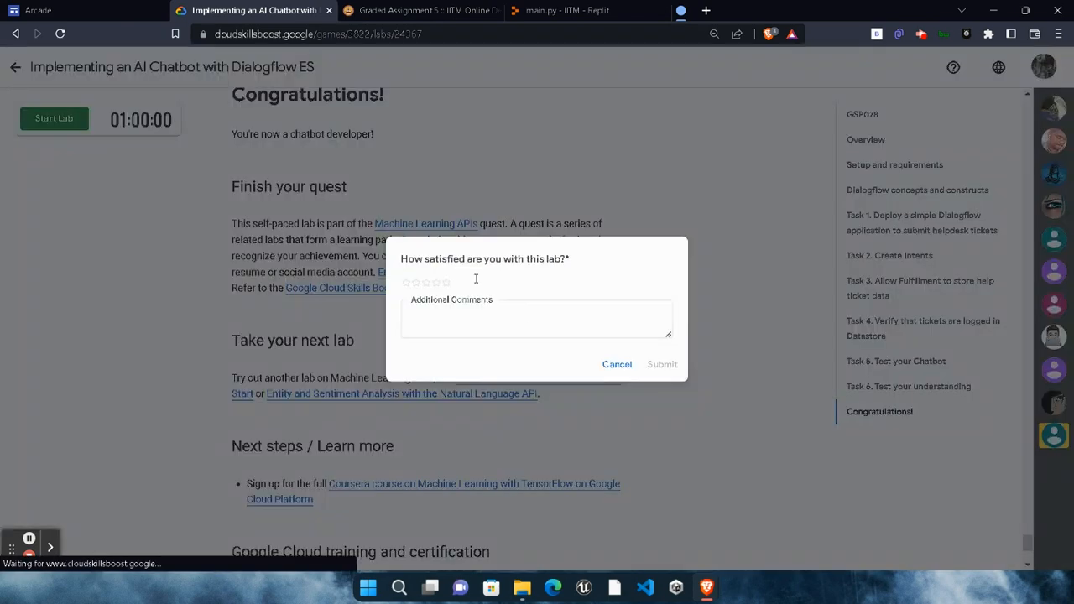
click(445, 283)
click(661, 365)
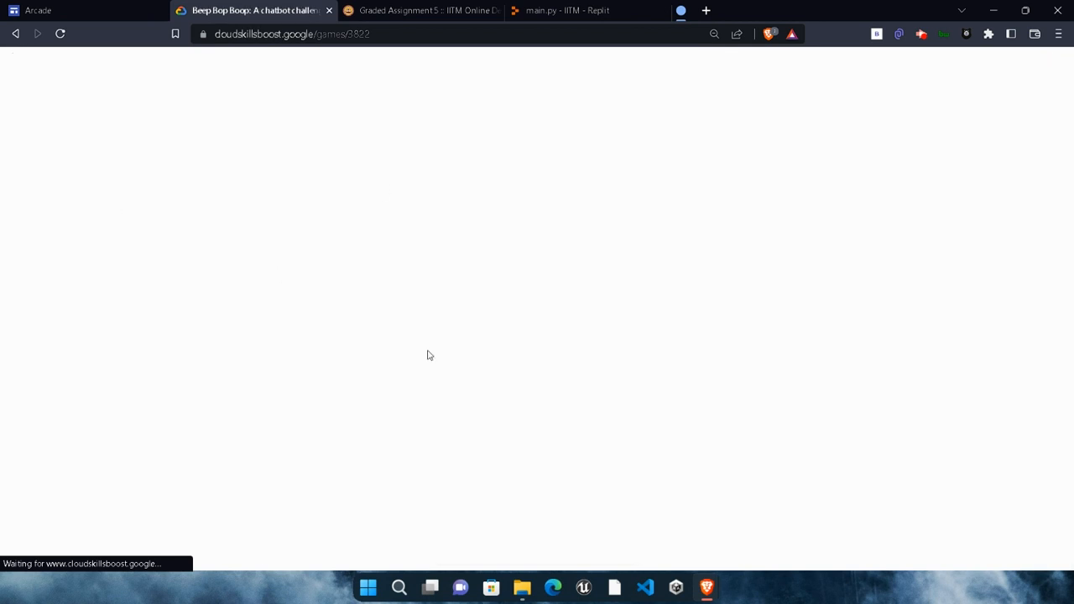
Examine the completion status of the labs under "Ramp up! Get familiar with AI Chatbot tech" on the game page.
scroll(464, 395, down, 10)
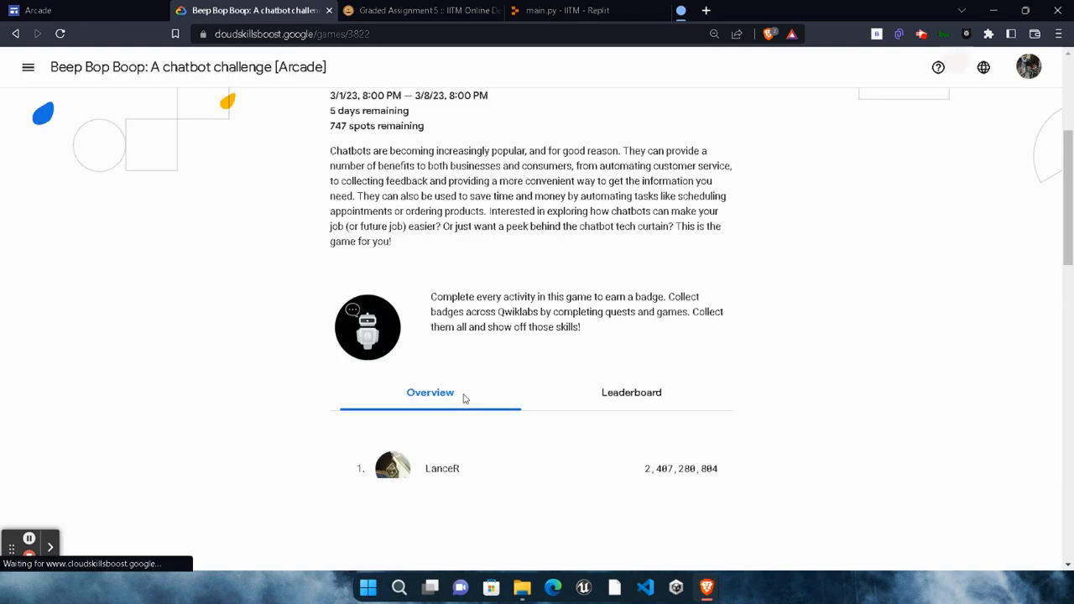
click(659, 297)
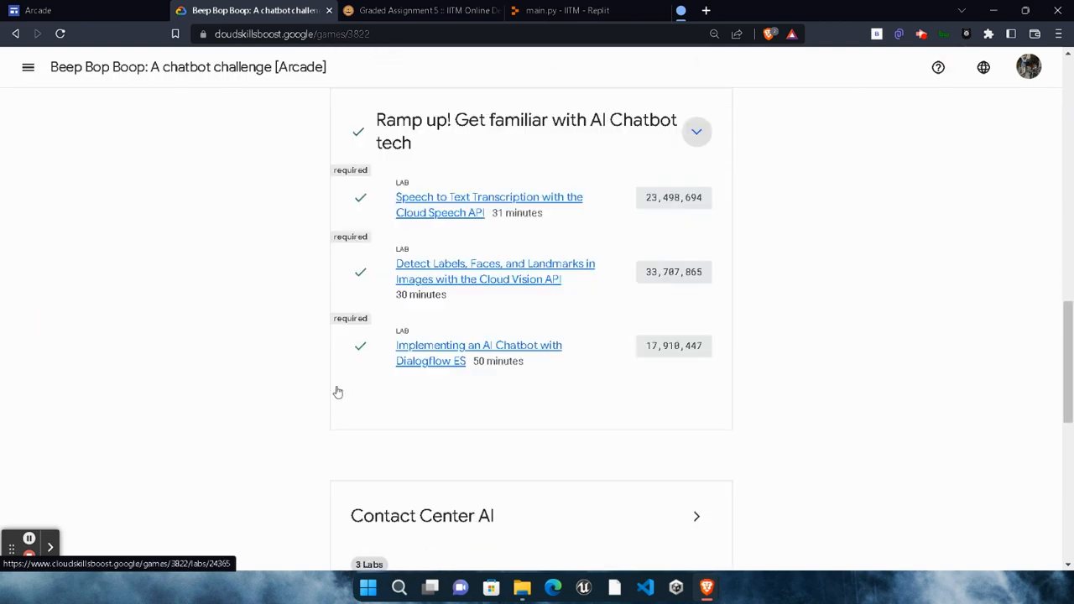
click(428, 335)
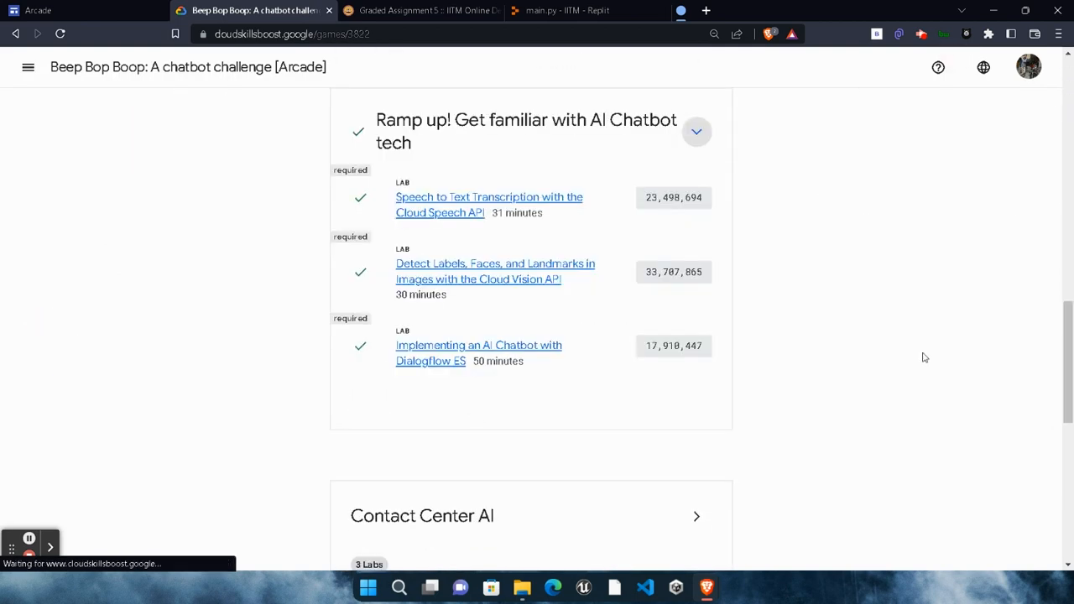